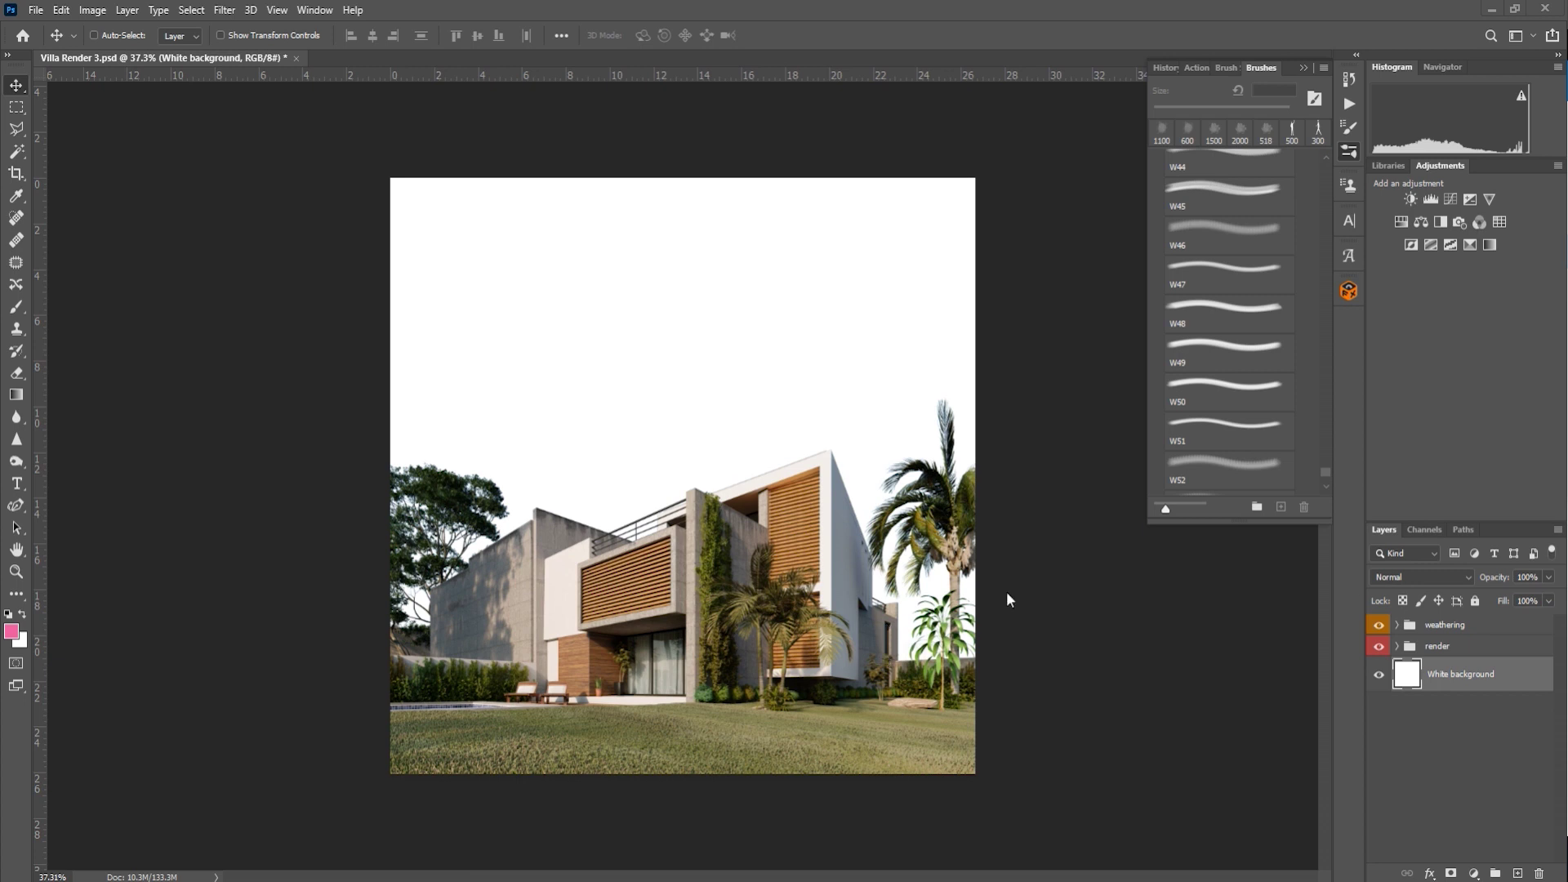
Step: Compare the render with and without the weathering group by hiding it and showing it again
{"action": "left_click", "coordinate": [1380, 626]}
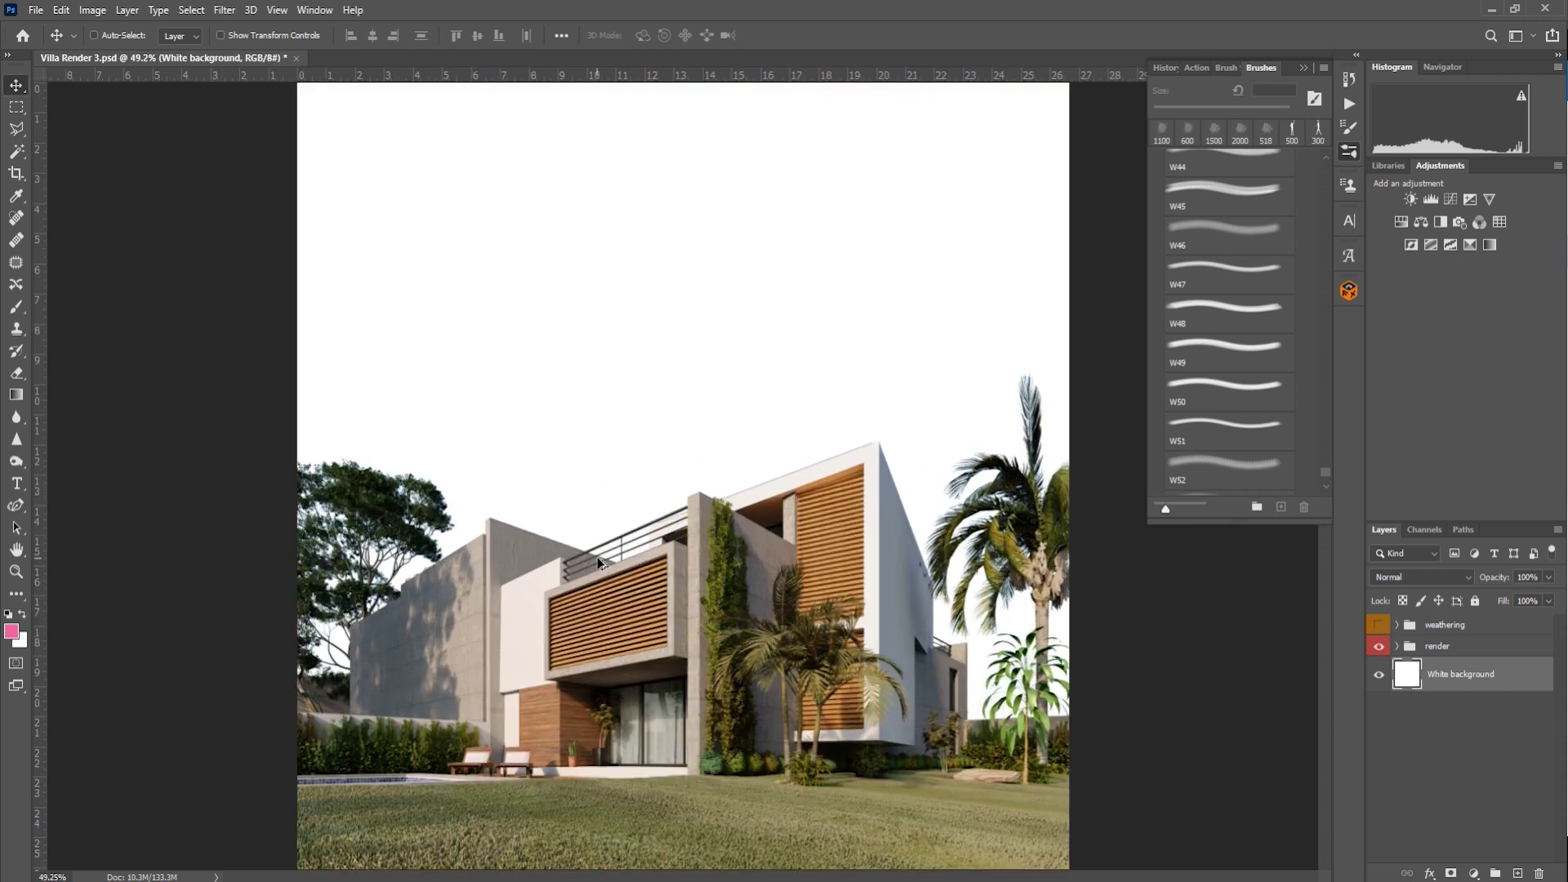
{"action": "key", "text": "ctrl+0"}
{"action": "left_click", "coordinate": [1380, 626]}
Step: Examine the adjustment and texture layers inside the weathering group and its nested group, closing both groups when finished
{"action": "left_click", "coordinate": [1398, 625]}
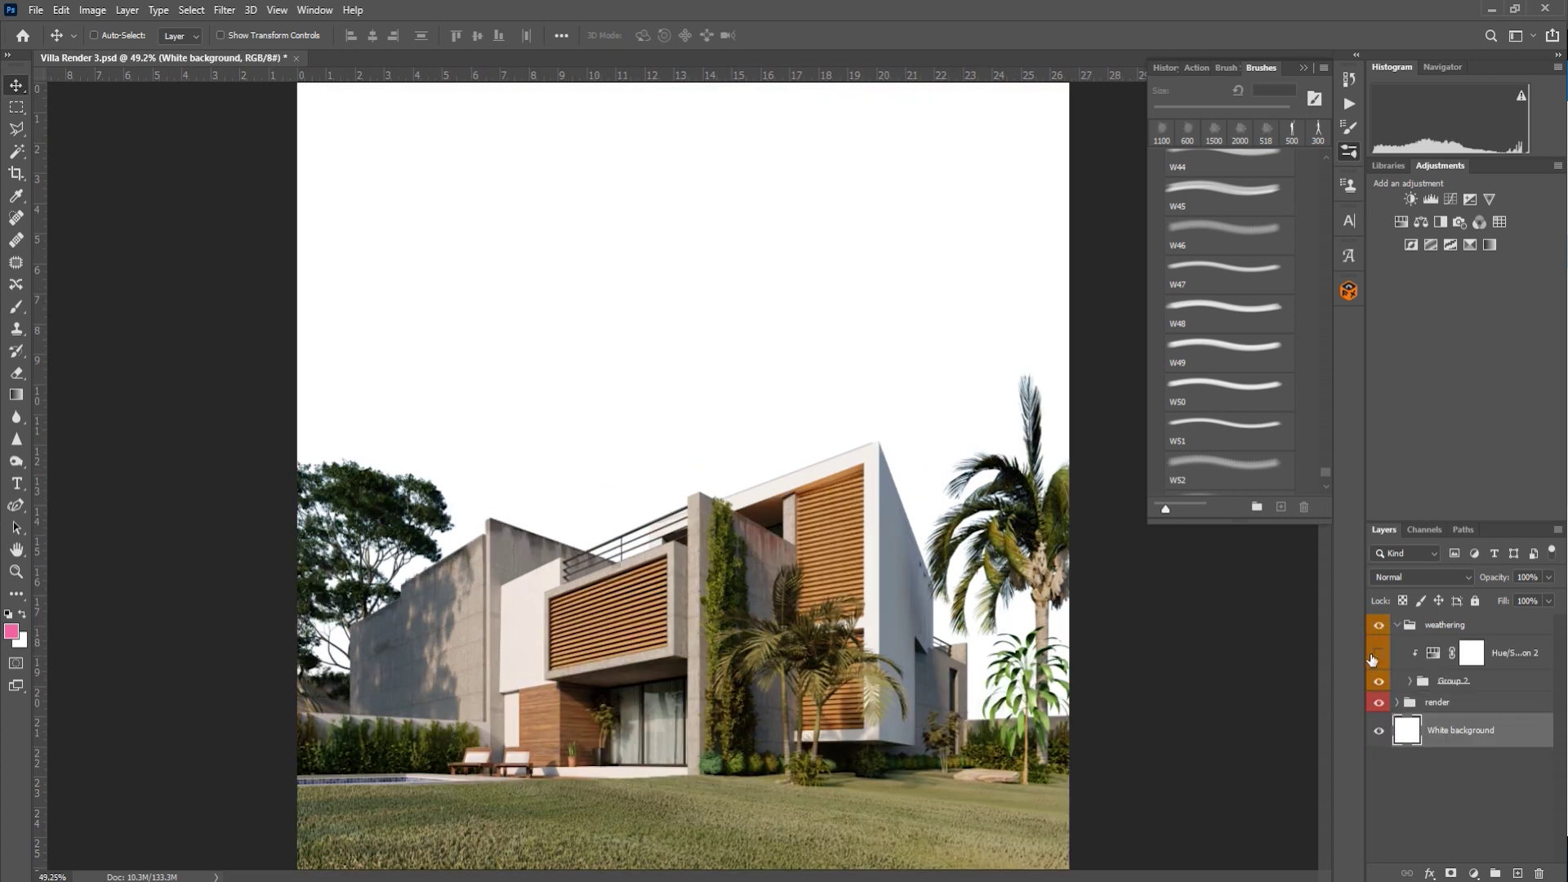
{"action": "left_click", "coordinate": [1410, 680]}
{"action": "scroll", "coordinate": [1389, 719], "scroll_direction": "down", "scroll_amount": 1}
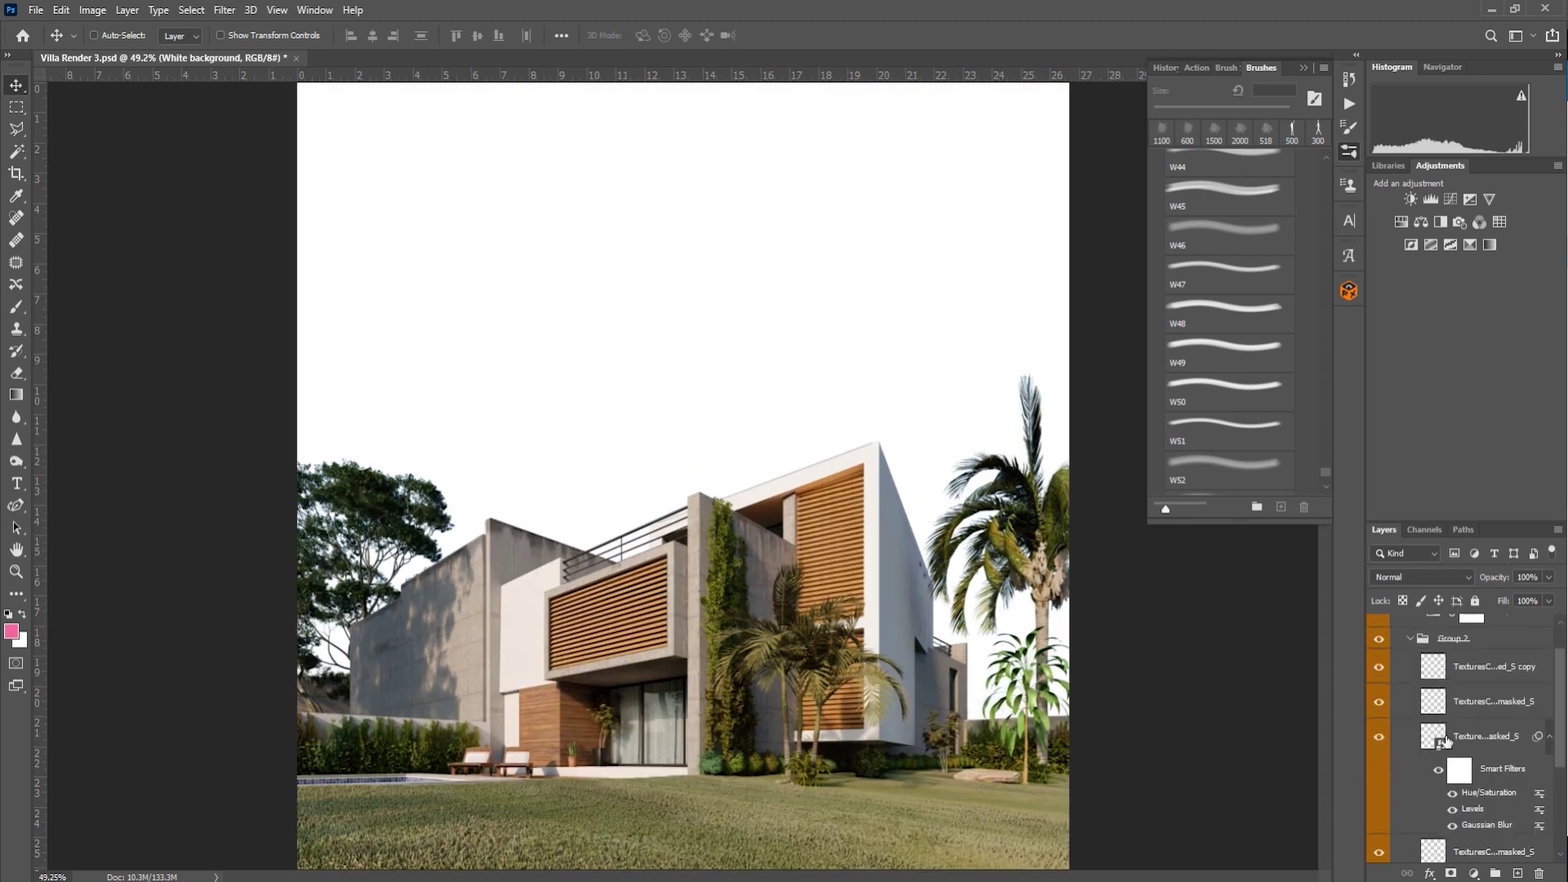
{"action": "scroll", "coordinate": [1364, 772], "scroll_direction": "down", "scroll_amount": 2}
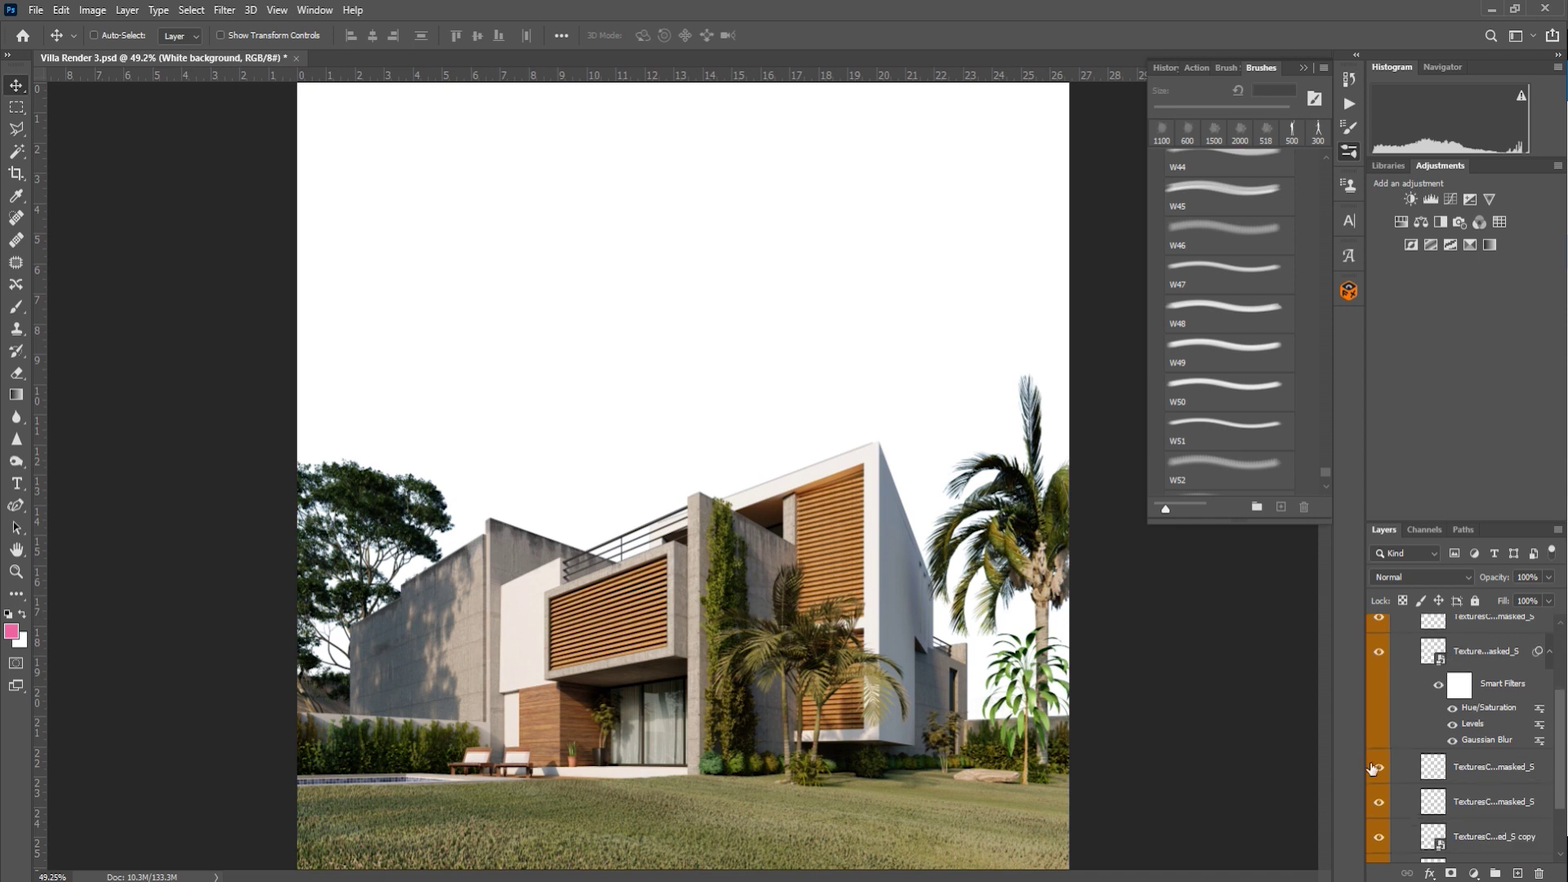
{"action": "scroll", "coordinate": [1401, 645], "scroll_direction": "up", "scroll_amount": 3}
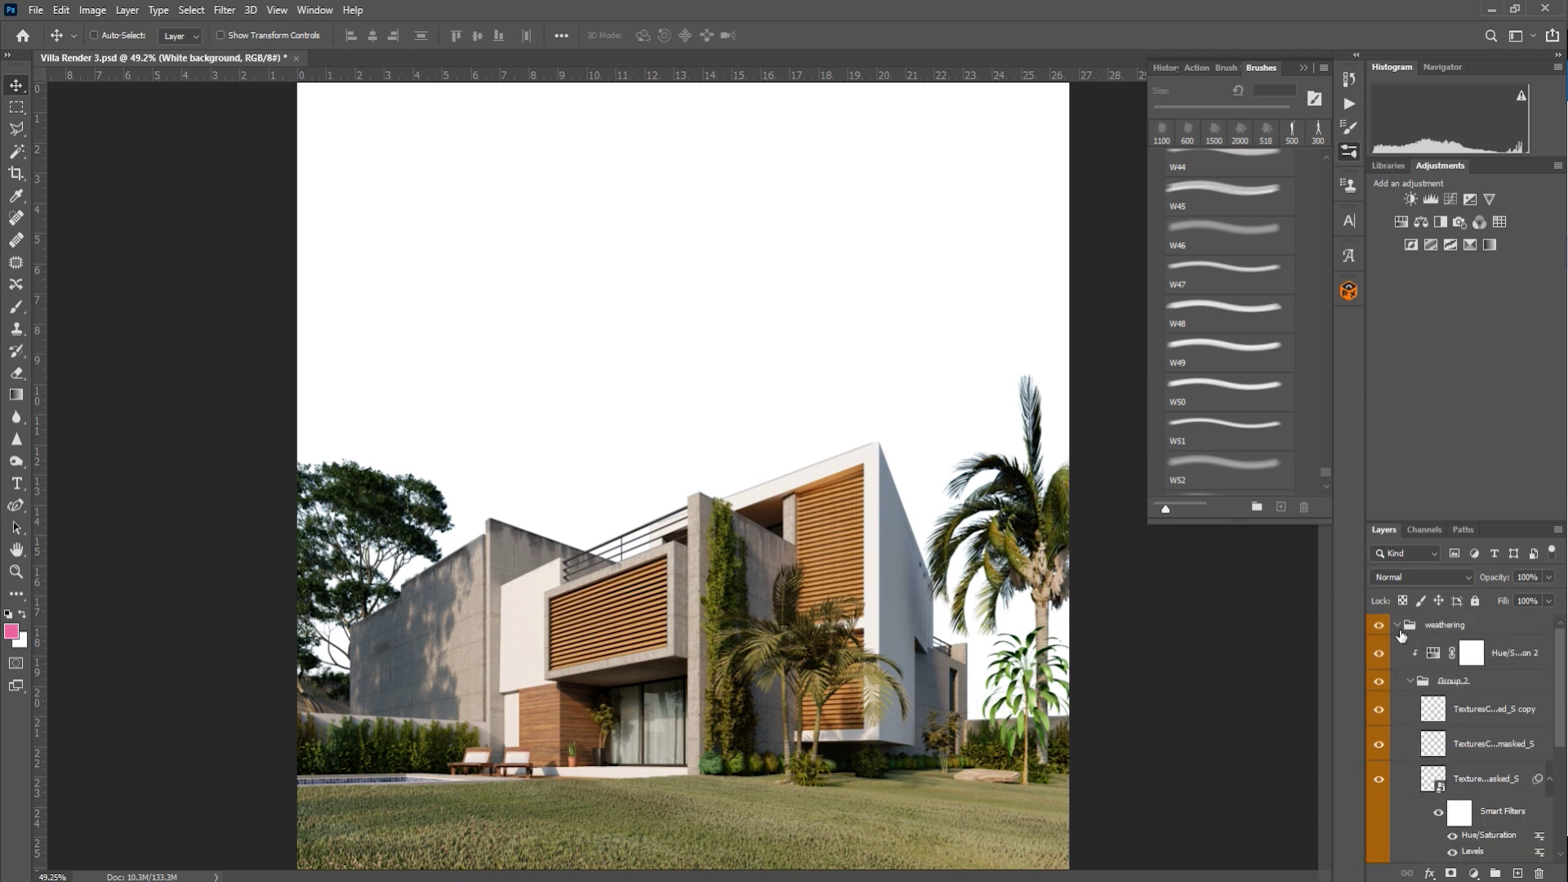
{"action": "left_click", "coordinate": [1410, 681]}
{"action": "left_click", "coordinate": [1405, 626]}
{"action": "left_click", "coordinate": [1398, 626]}
{"action": "scroll", "coordinate": [533, 549], "scroll_direction": "down", "scroll_amount": 3}
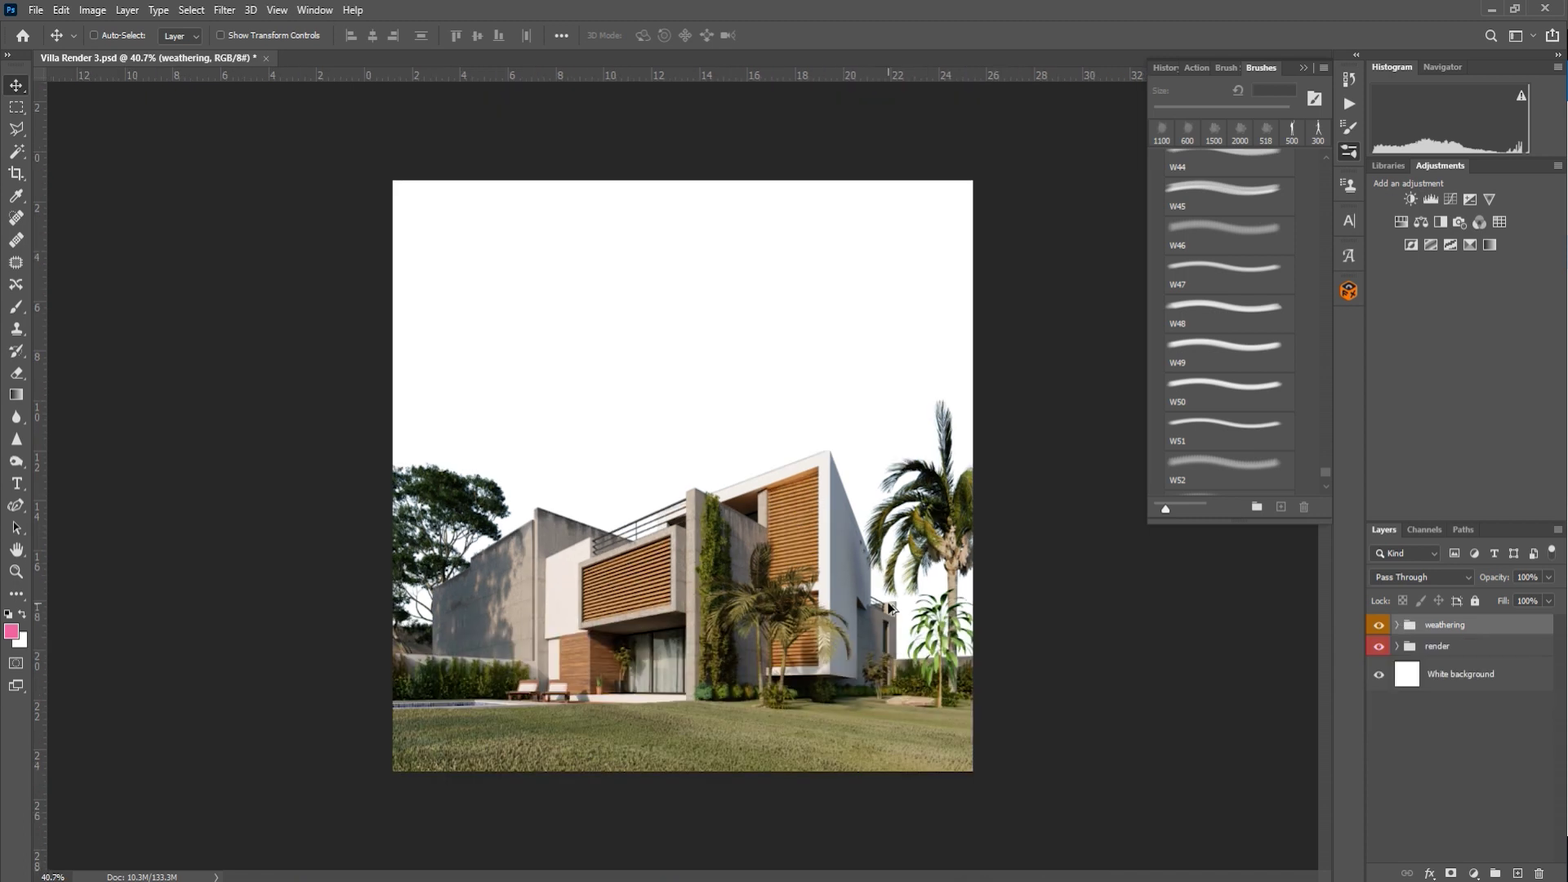
{"action": "key", "text": "ctrl+plus"}
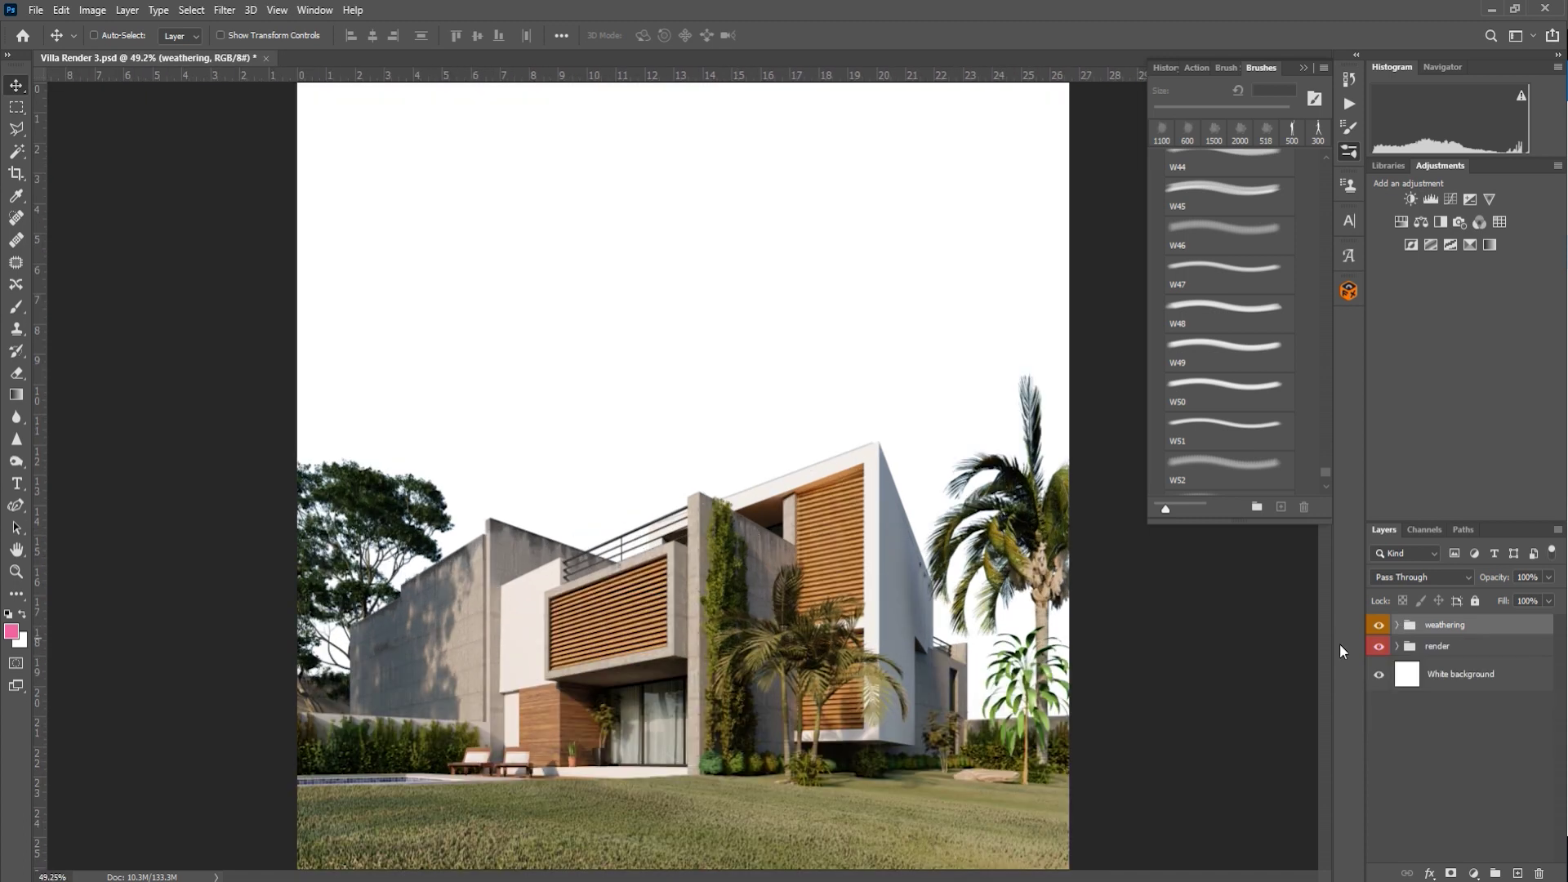
Step: Add a Hue/Saturation adjustment clipped to the render group and set Saturation to -100
{"action": "left_click", "coordinate": [1425, 649]}
{"action": "left_click", "coordinate": [1496, 873]}
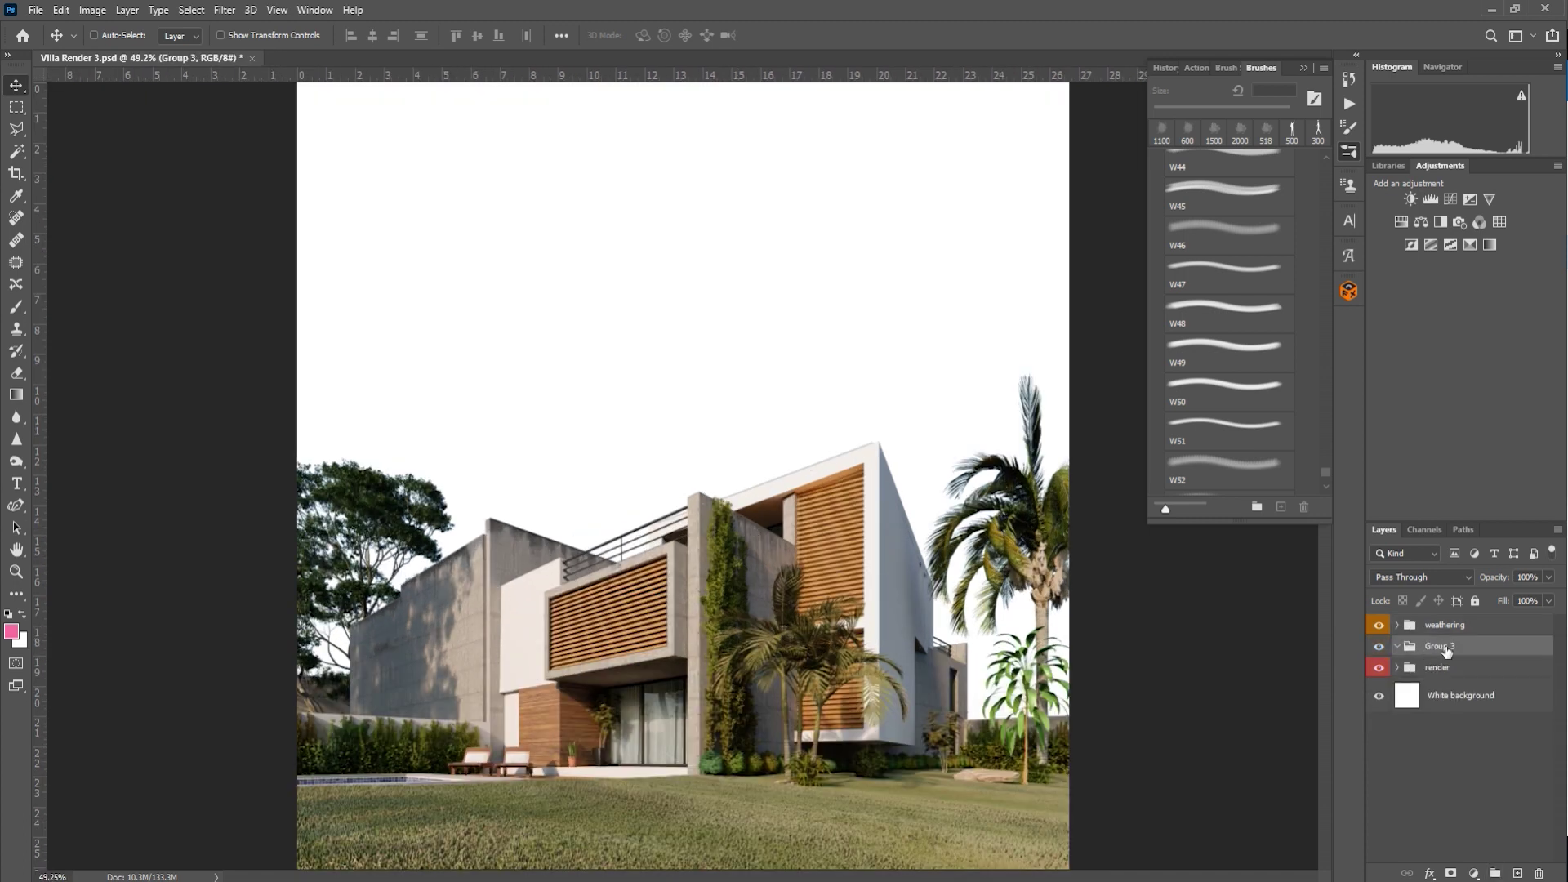
{"action": "key", "text": "ctrl+z"}
{"action": "left_click", "coordinate": [1402, 222]}
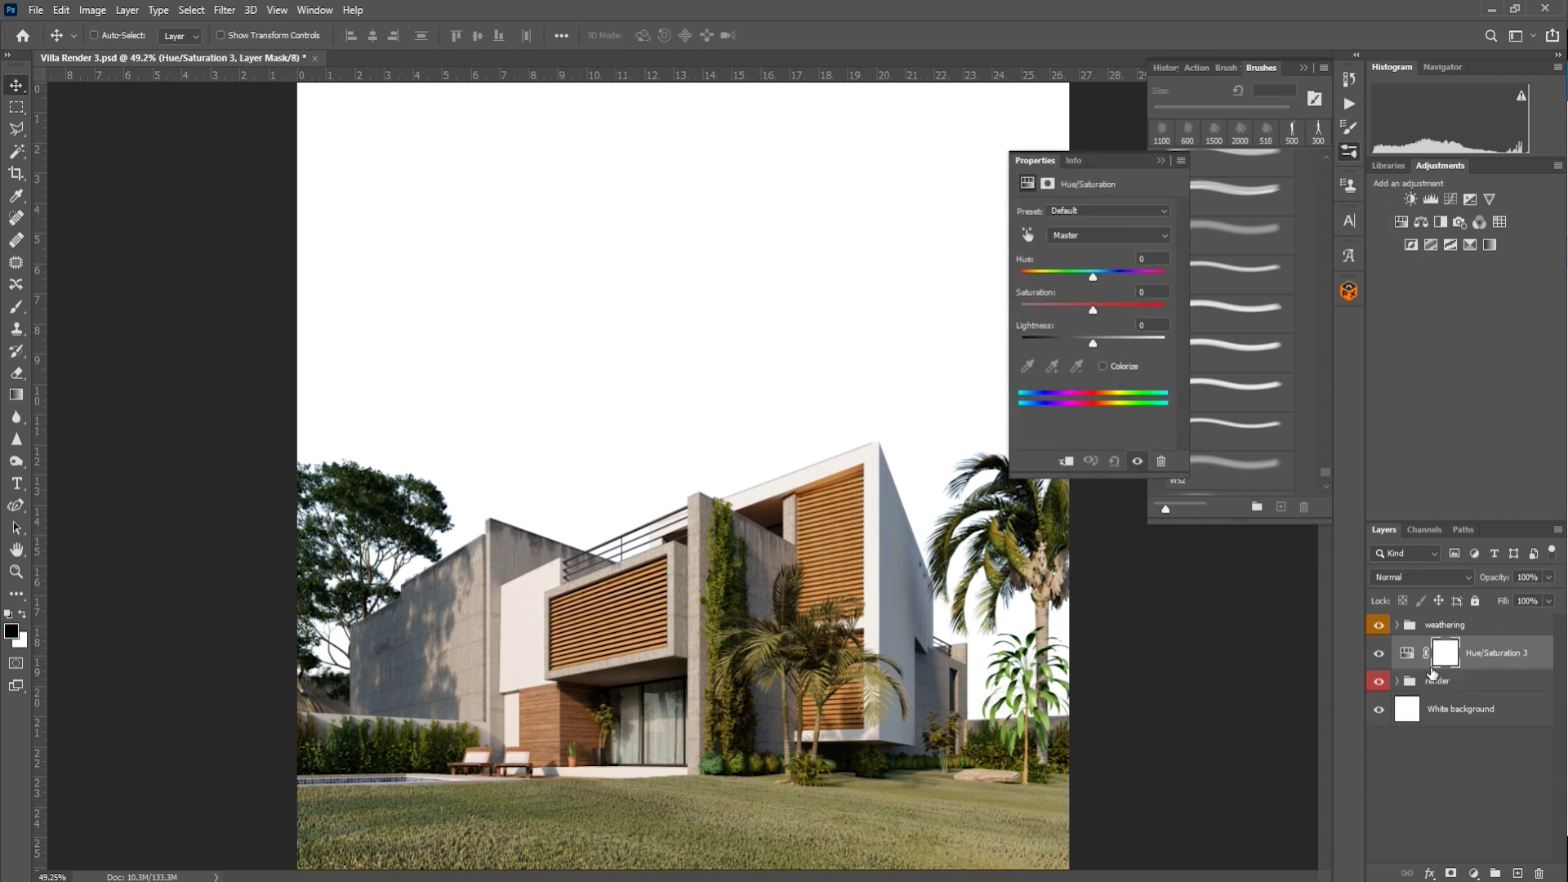
{"action": "left_click", "coordinate": [1432, 672], "text": "alt"}
{"action": "left_click_drag", "start_coordinate": [1093, 314], "coordinate": [1025, 314]}
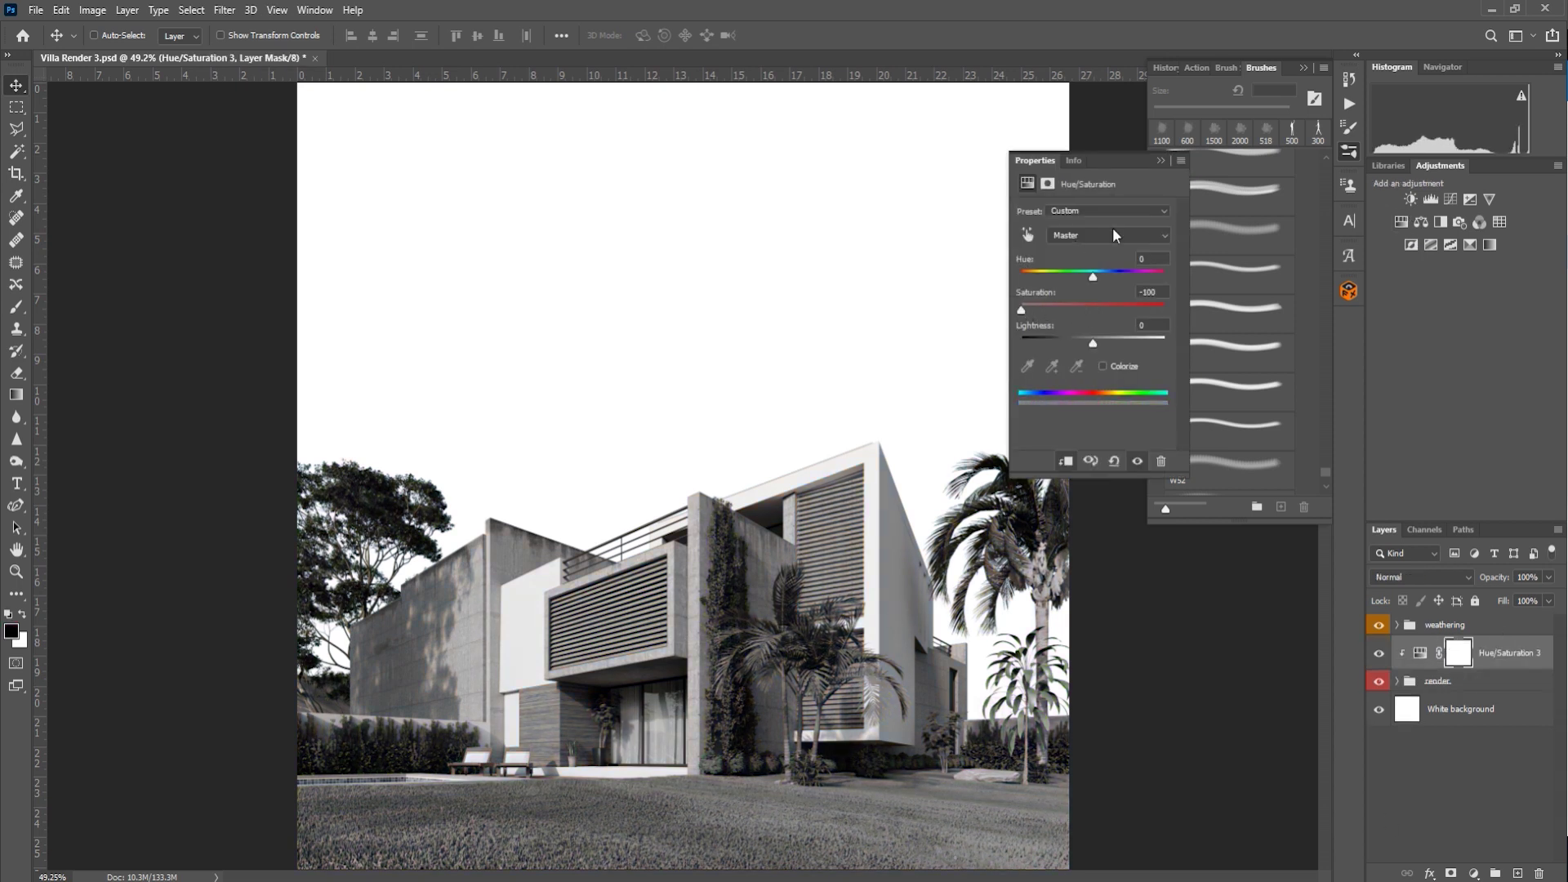
Step: Add a Levels adjustment clipped to the render group above Hue/Saturation and strengthen the contrast with its input levels
{"action": "left_click", "coordinate": [1430, 198]}
{"action": "left_click", "coordinate": [1420, 653]}
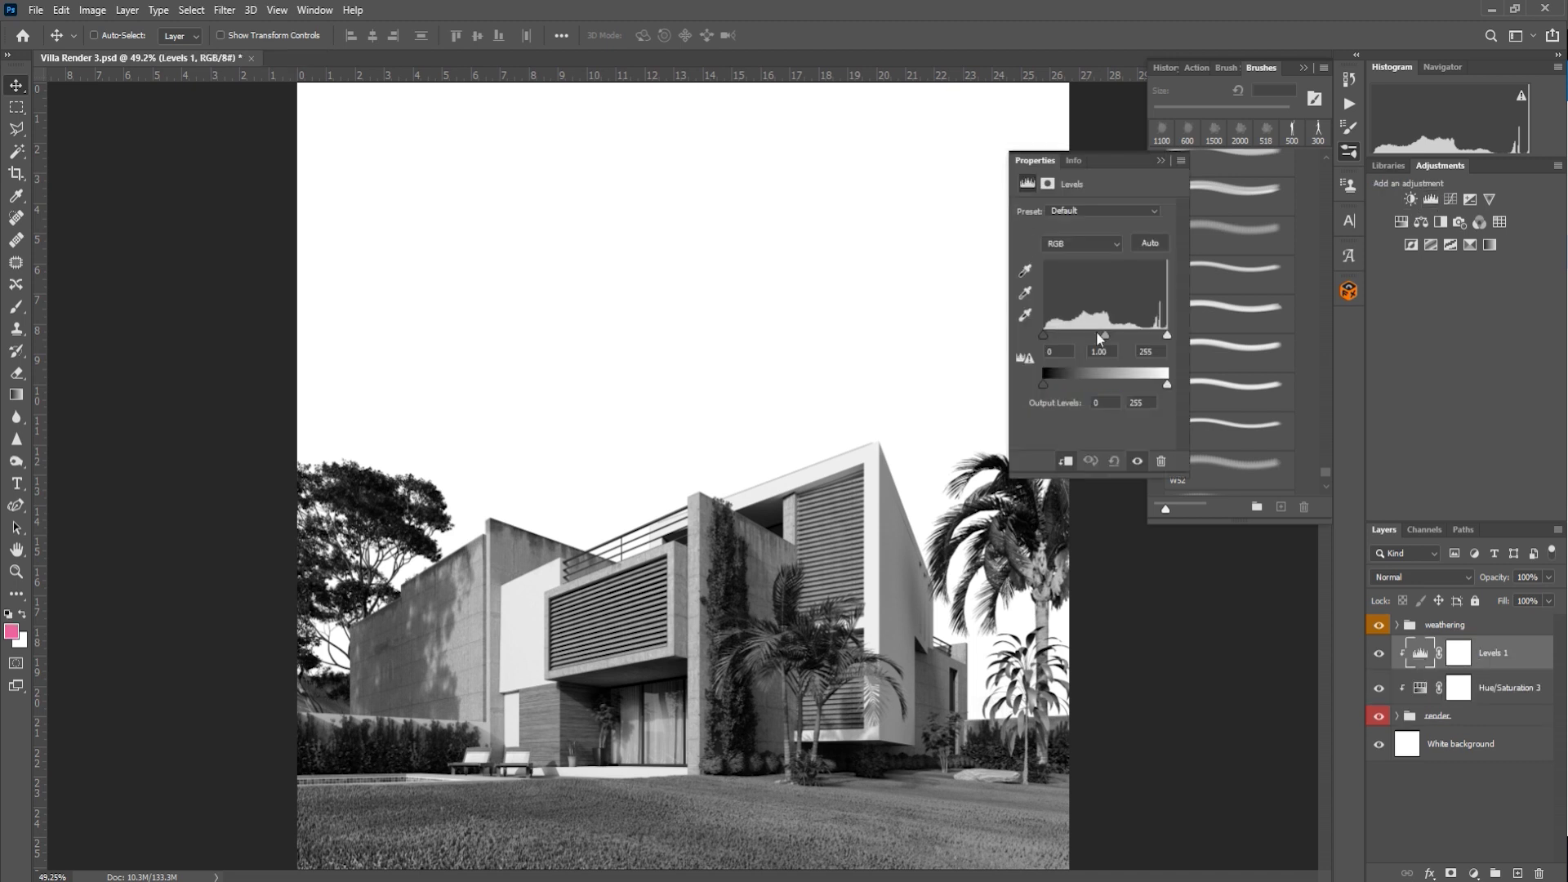
{"action": "left_click_drag", "start_coordinate": [1167, 336], "coordinate": [1161, 335]}
{"action": "left_click_drag", "start_coordinate": [1044, 336], "coordinate": [1109, 336]}
{"action": "left_click", "coordinate": [1161, 161]}
{"action": "scroll", "coordinate": [746, 570], "scroll_direction": "down", "scroll_amount": 5}
{"action": "scroll", "coordinate": [746, 570], "scroll_direction": "up", "scroll_amount": 1}
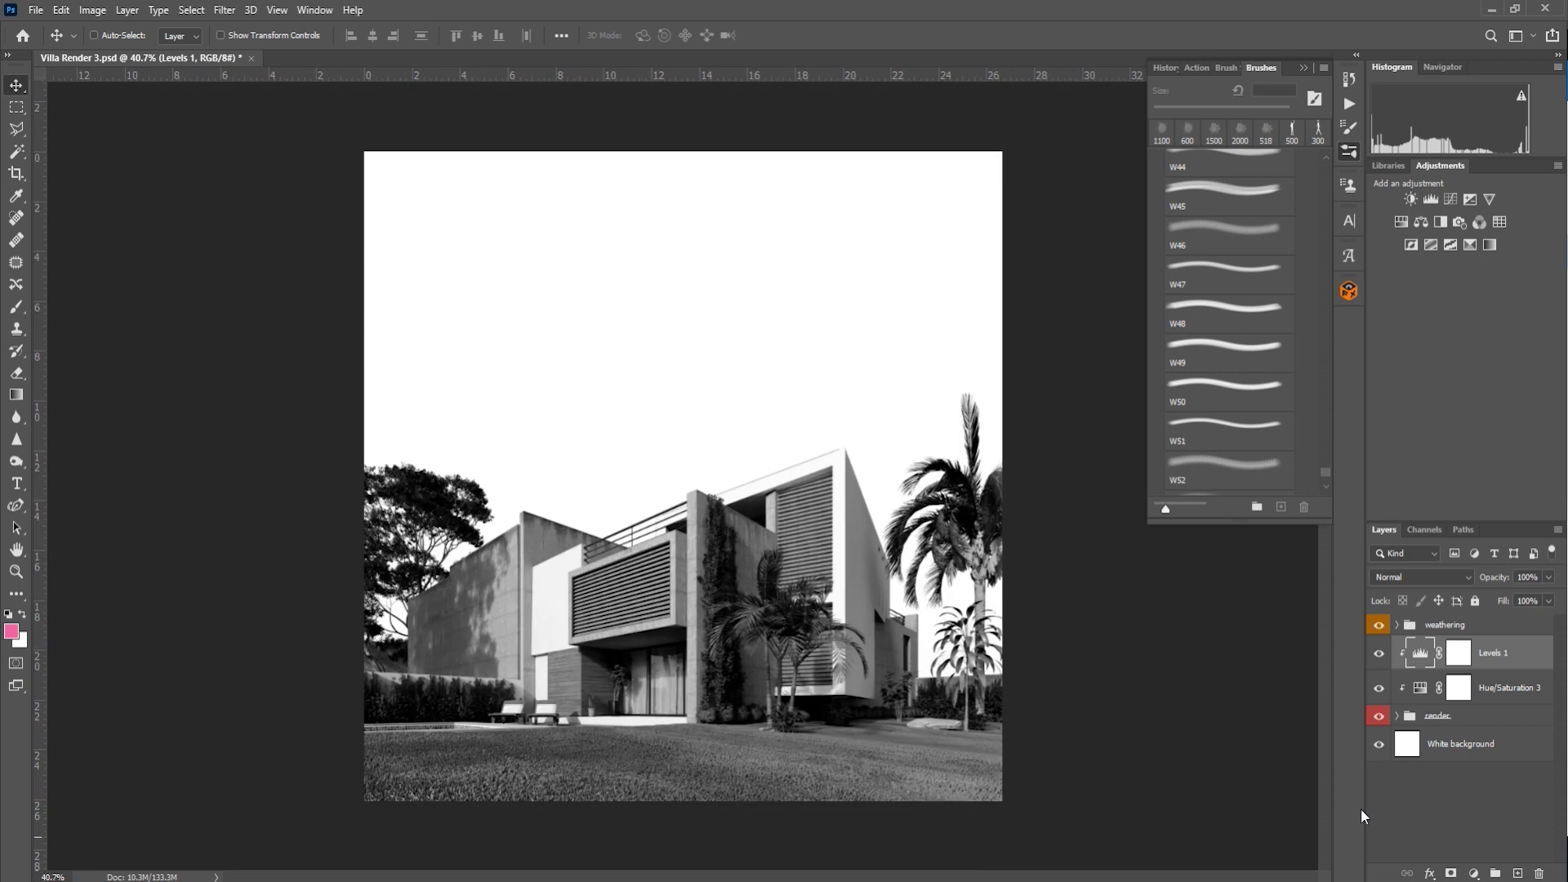
Step: Create a new layer directly above White background and name it "background"
{"action": "left_click", "coordinate": [1476, 722]}
{"action": "left_click", "coordinate": [1490, 658]}
{"action": "left_click", "coordinate": [1497, 747]}
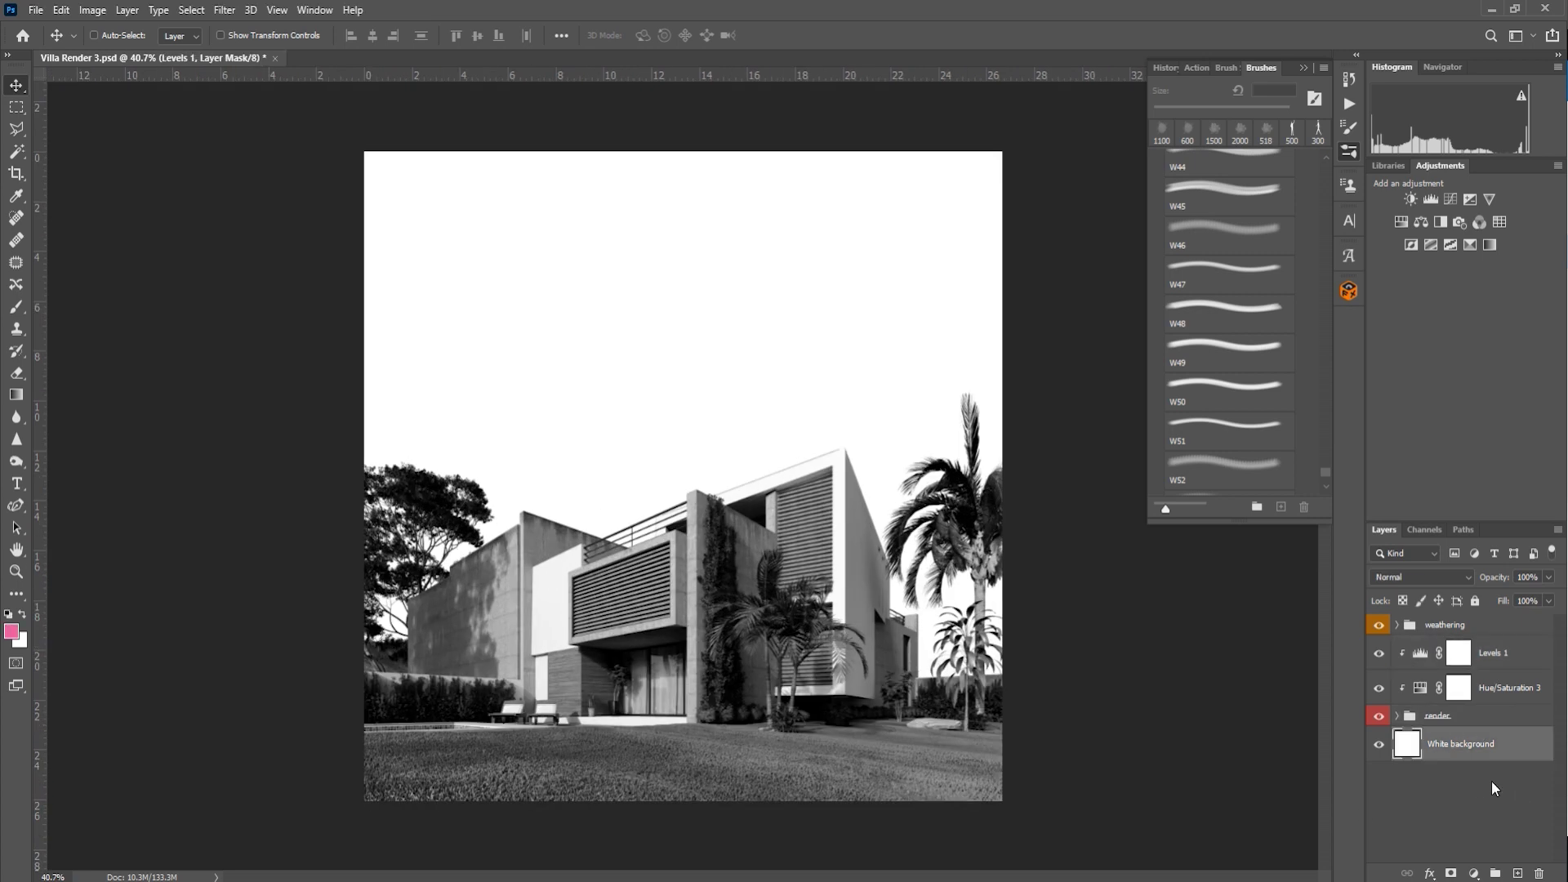
{"action": "left_click", "coordinate": [1518, 873]}
{"action": "double_click", "coordinate": [1450, 744]}
{"action": "type", "text": "background"}
{"action": "key", "text": "Return"}
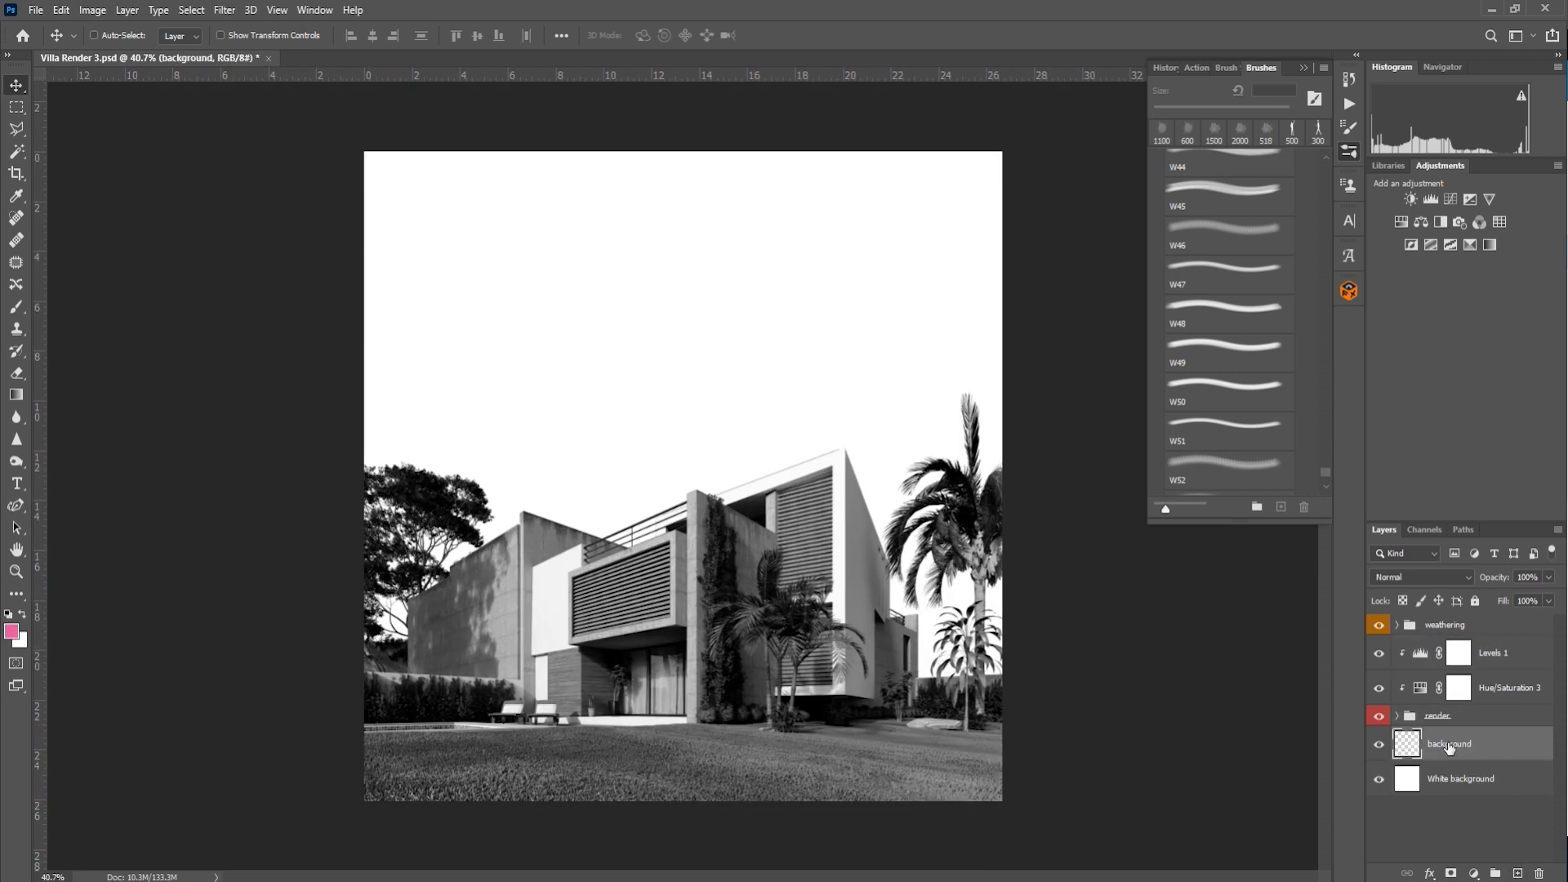
Step: Mask the background layer with a rectangular selection inset slightly from the canvas edges
{"action": "key", "text": "m"}
{"action": "left_click_drag", "start_coordinate": [385, 170], "coordinate": [983, 810]}
{"action": "left_click", "coordinate": [1450, 873]}
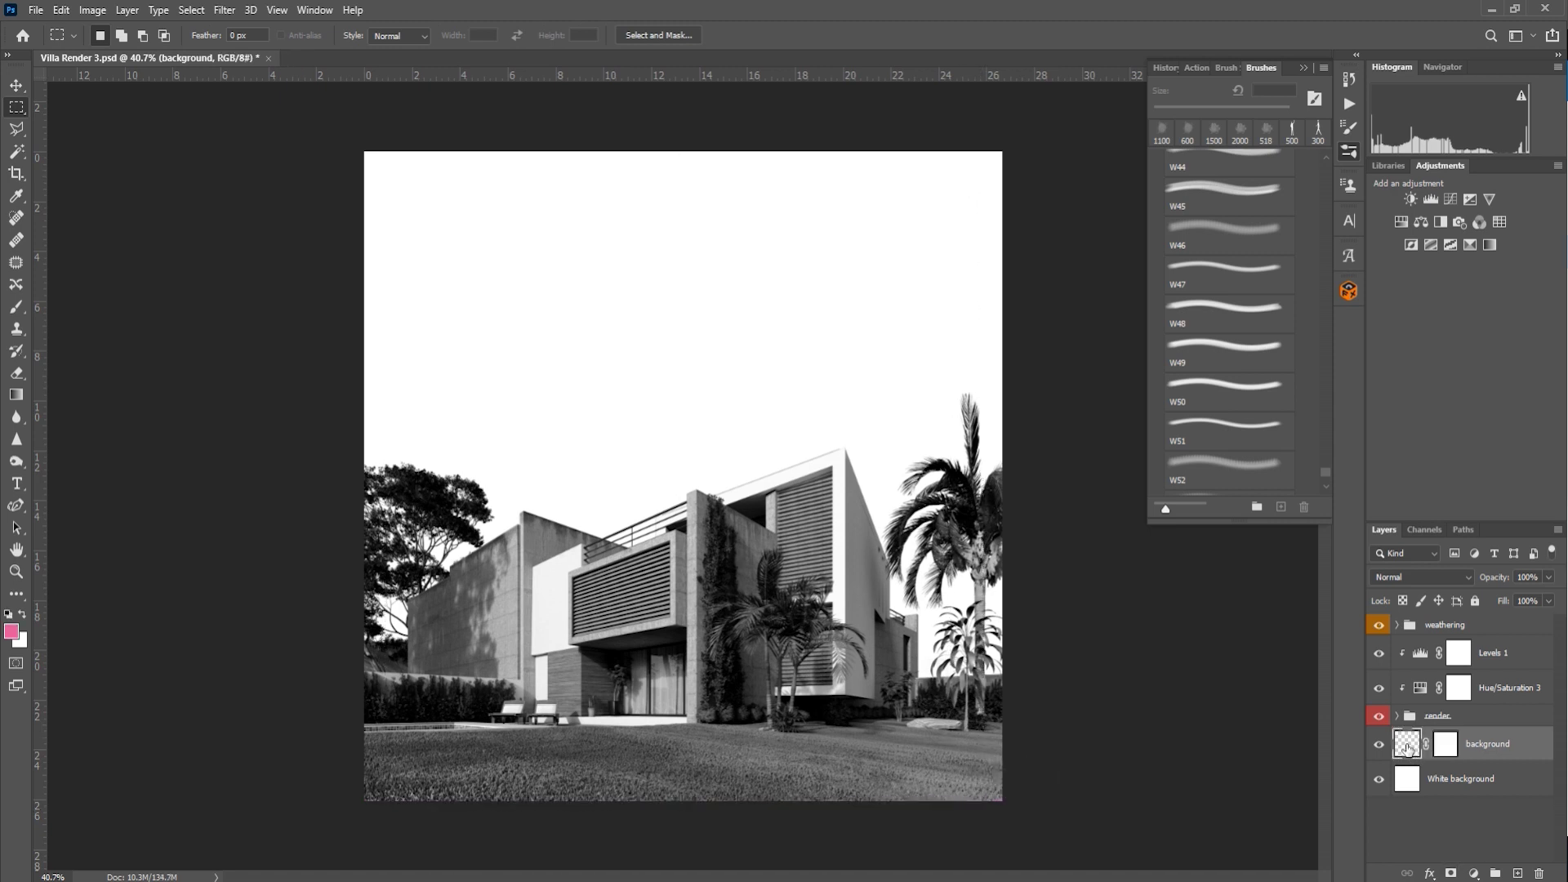
Step: Set up the W52 brush at 1000 px for painting the background layer and load its mask as a selection
{"action": "key", "text": "b"}
{"action": "left_click", "coordinate": [11, 632]}
{"action": "left_click", "coordinate": [1167, 375]}
{"action": "scroll", "coordinate": [1207, 360], "scroll_direction": "down", "scroll_amount": 1}
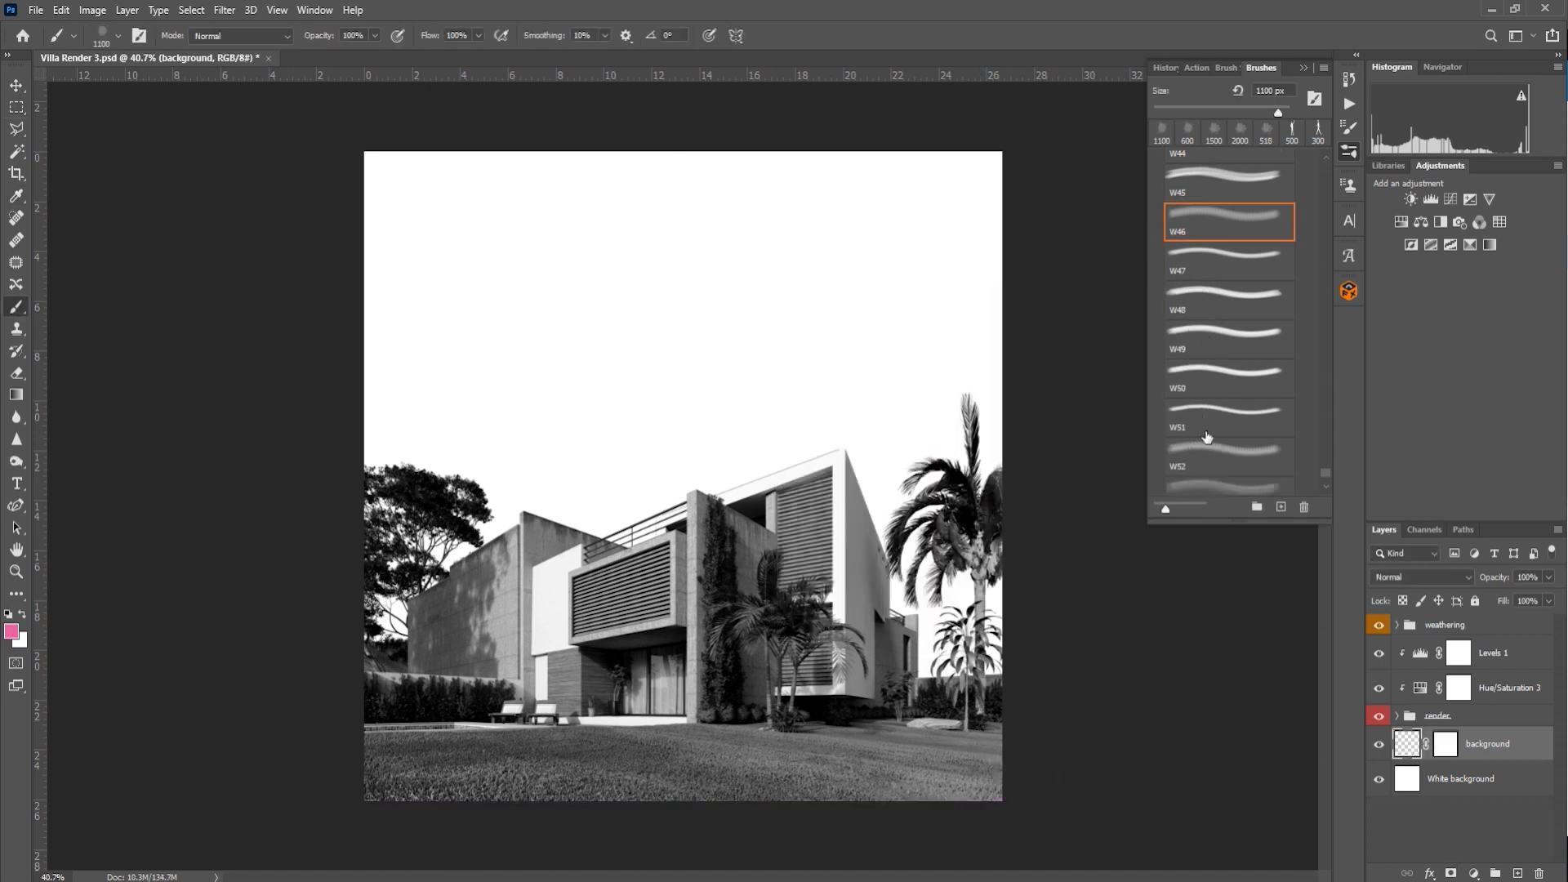
{"action": "left_click", "coordinate": [1208, 448]}
{"action": "left_click", "coordinate": [1445, 748], "text": "ctrl"}
{"action": "key", "text": "]"}
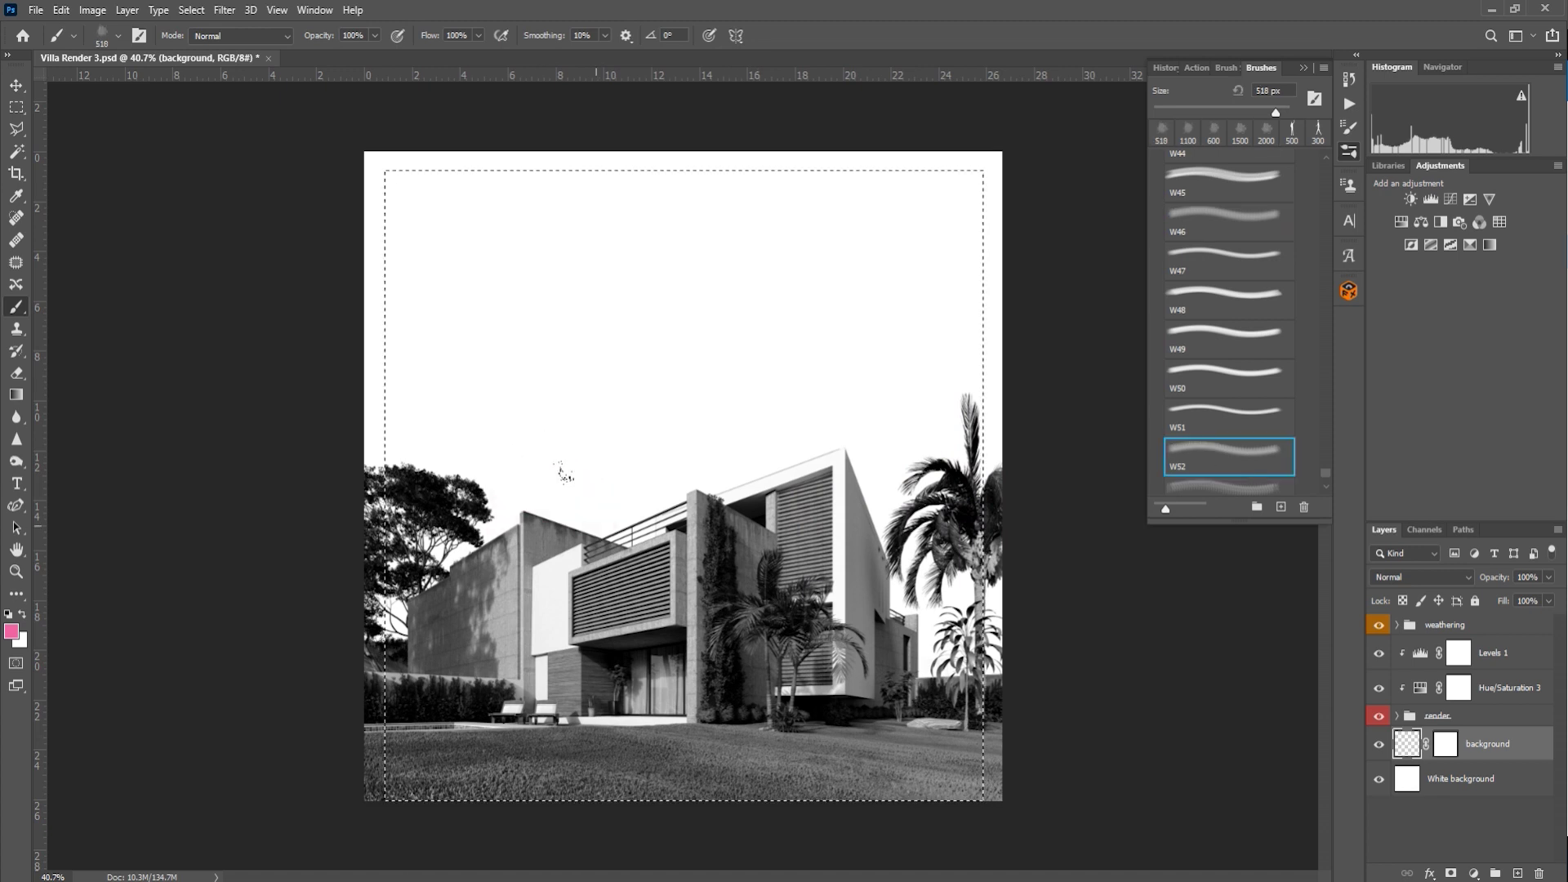
{"action": "key", "text": "]"}
{"action": "key", "text": "]"}
Step: Stamp pink watercolor blotches across the sky on the background layer, enlarging the brush to 1400 px
{"action": "left_click", "coordinate": [436, 611]}
{"action": "left_click", "coordinate": [474, 271]}
{"action": "left_click", "coordinate": [602, 496]}
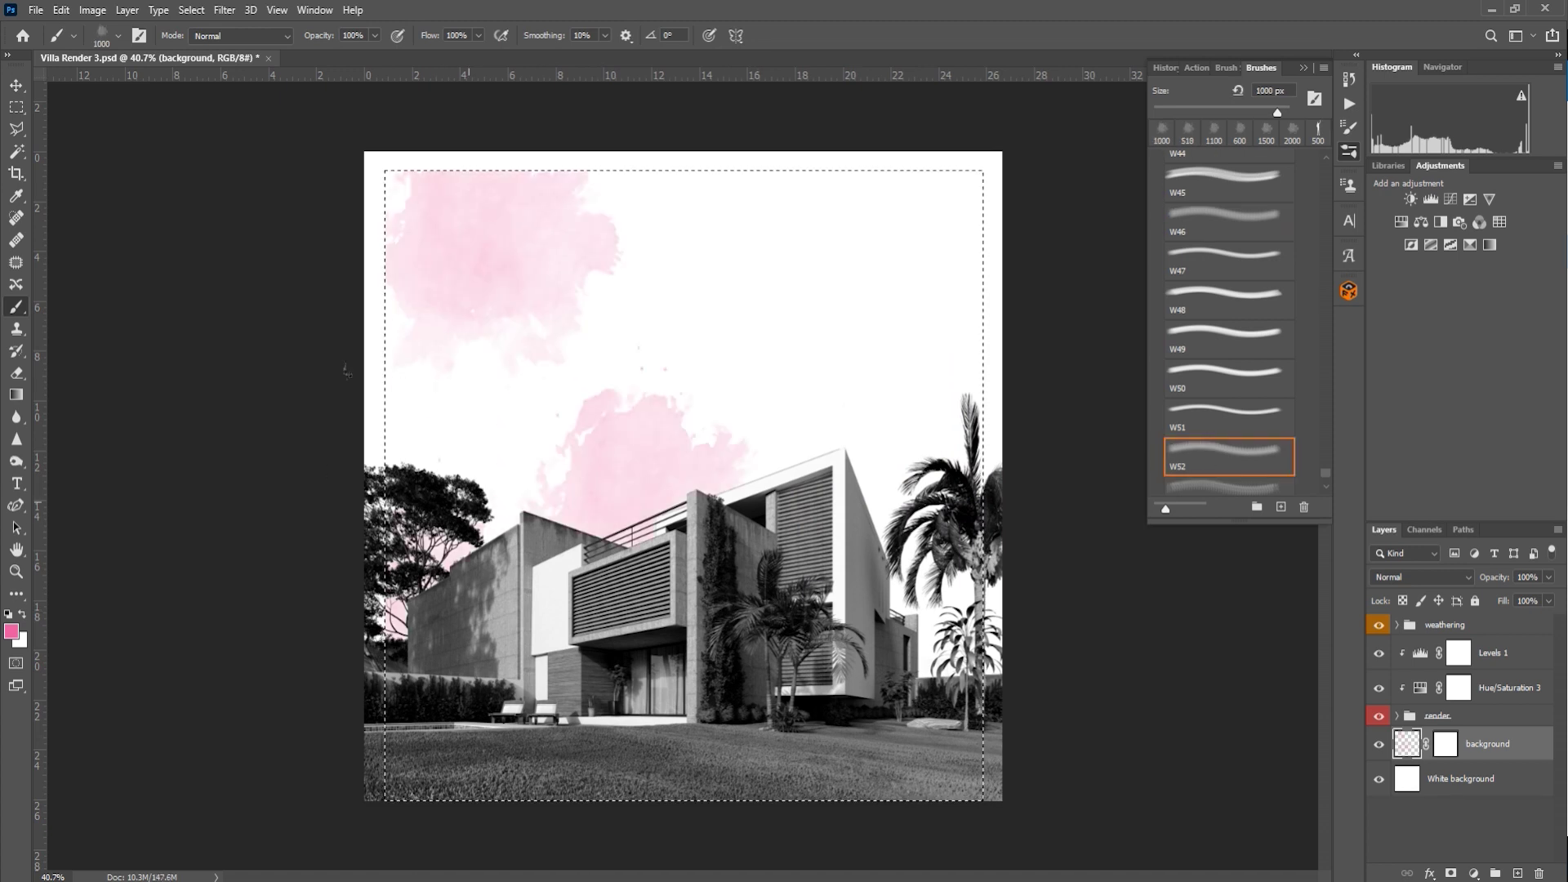
{"action": "left_click", "coordinate": [453, 518]}
{"action": "left_click", "coordinate": [827, 474]}
{"action": "key", "text": "]"}
{"action": "key", "text": "]"}
{"action": "key", "text": "]"}
{"action": "key", "text": "]"}
{"action": "left_click", "coordinate": [793, 318]}
{"action": "left_click", "coordinate": [572, 351]}
{"action": "left_click", "coordinate": [686, 253]}
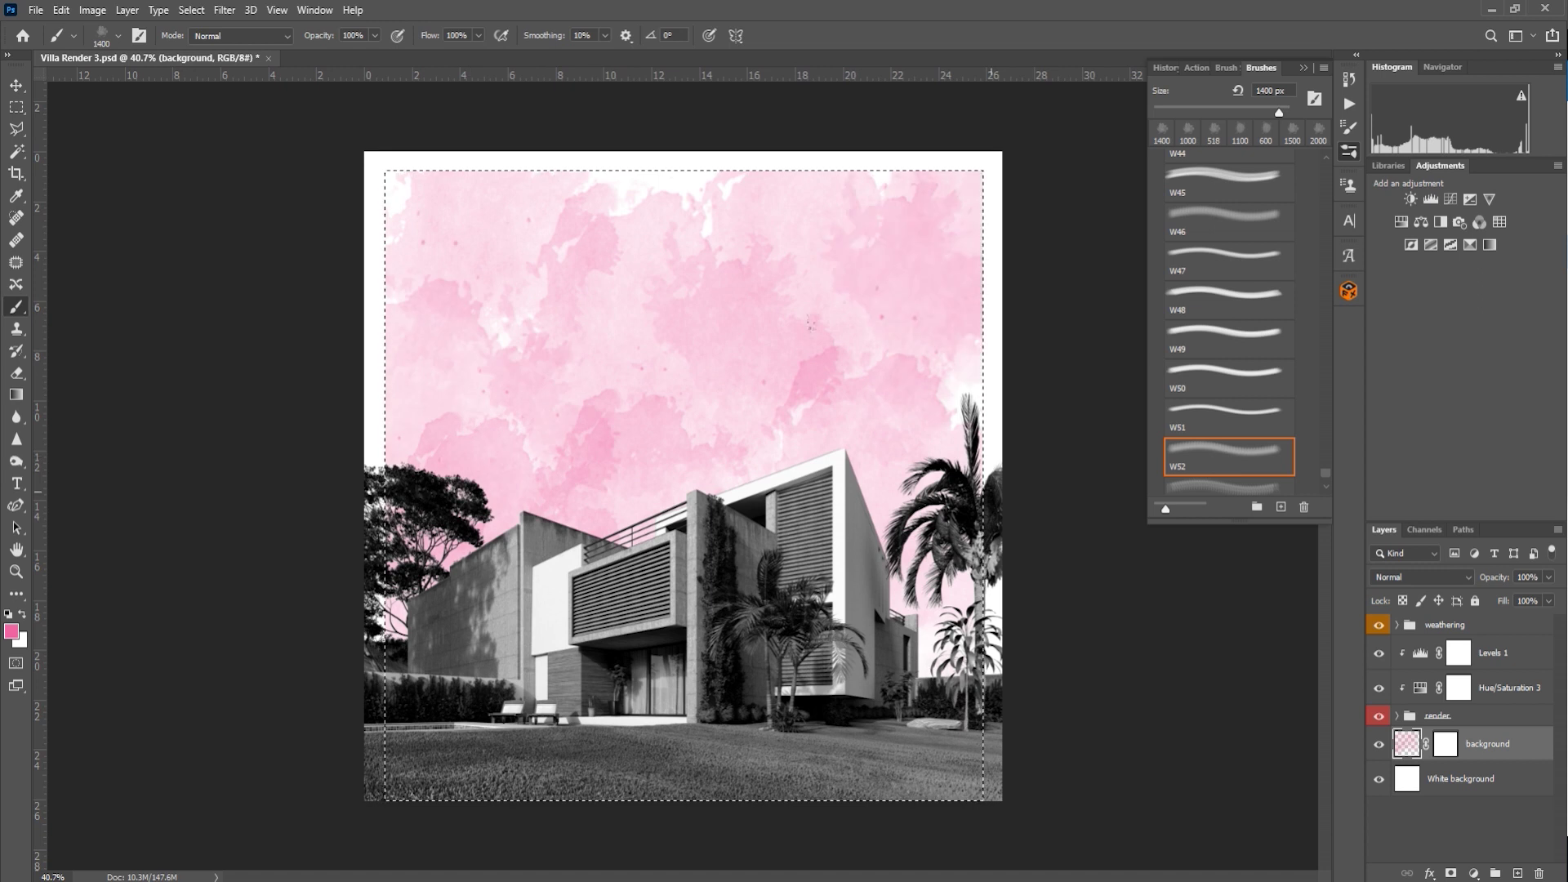
Step: Undo all the pink watercolor stamps on the background layer
{"action": "scroll", "coordinate": [946, 514], "scroll_direction": "down", "scroll_amount": 3}
{"action": "key", "text": "ctrl+z"}
{"action": "key", "text": "ctrl+z"}
{"action": "key", "text": "ctrl+z"}
{"action": "key", "text": "ctrl+z"}
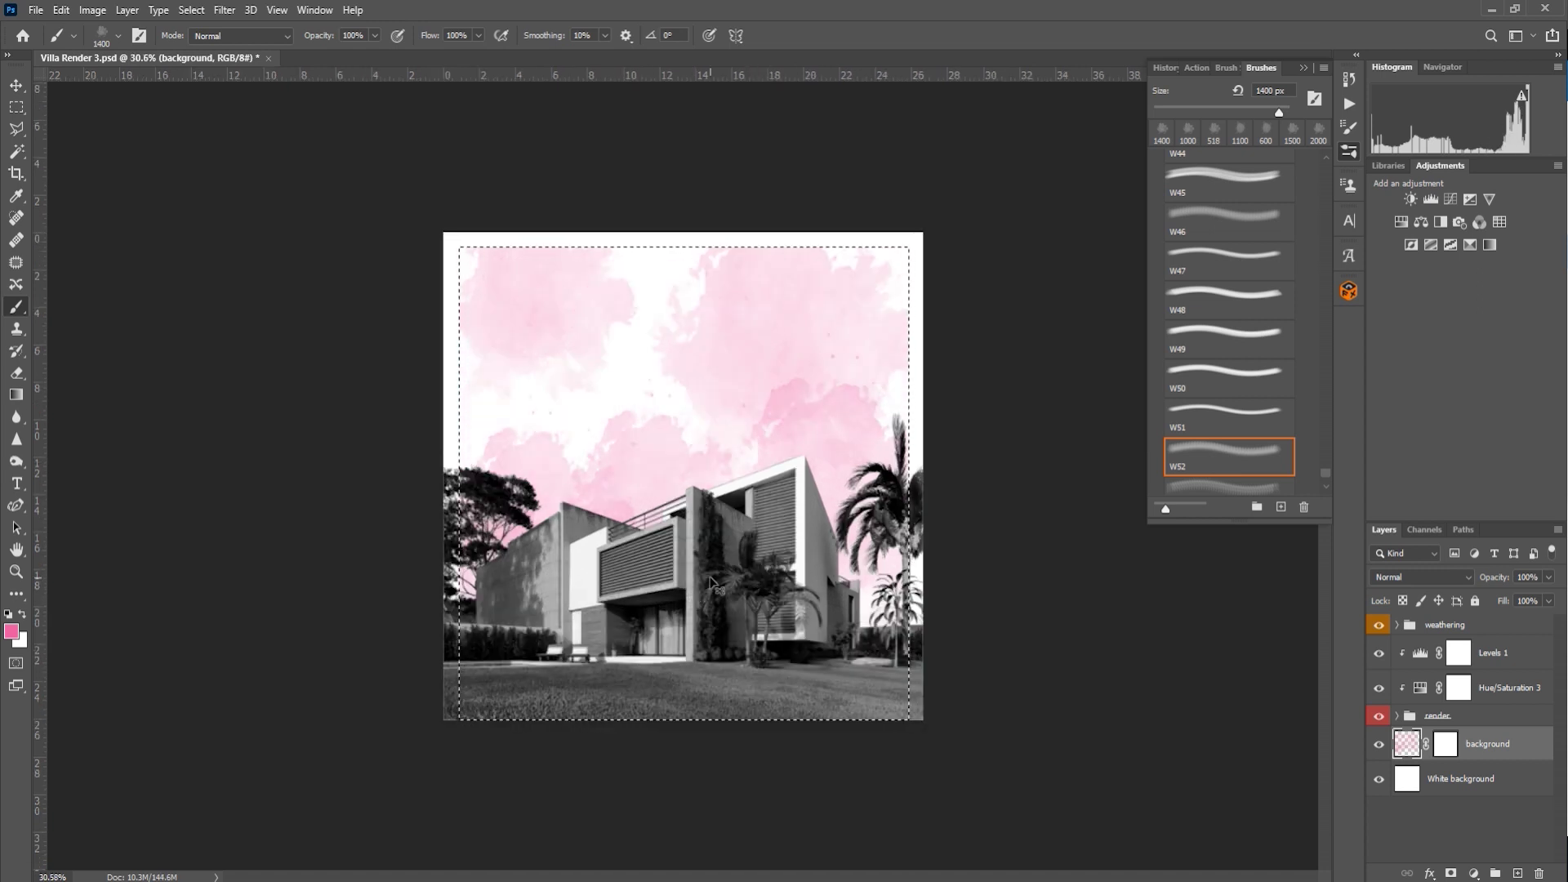
{"action": "key", "text": "ctrl+z"}
{"action": "key", "text": "ctrl+z"}
{"action": "key", "text": "ctrl+z"}
Step: Cover the sky behind the villa with overlapping pink W52 watercolor stamps at 1400 px on the background layer
{"action": "left_click", "coordinate": [486, 517]}
{"action": "left_click", "coordinate": [603, 407]}
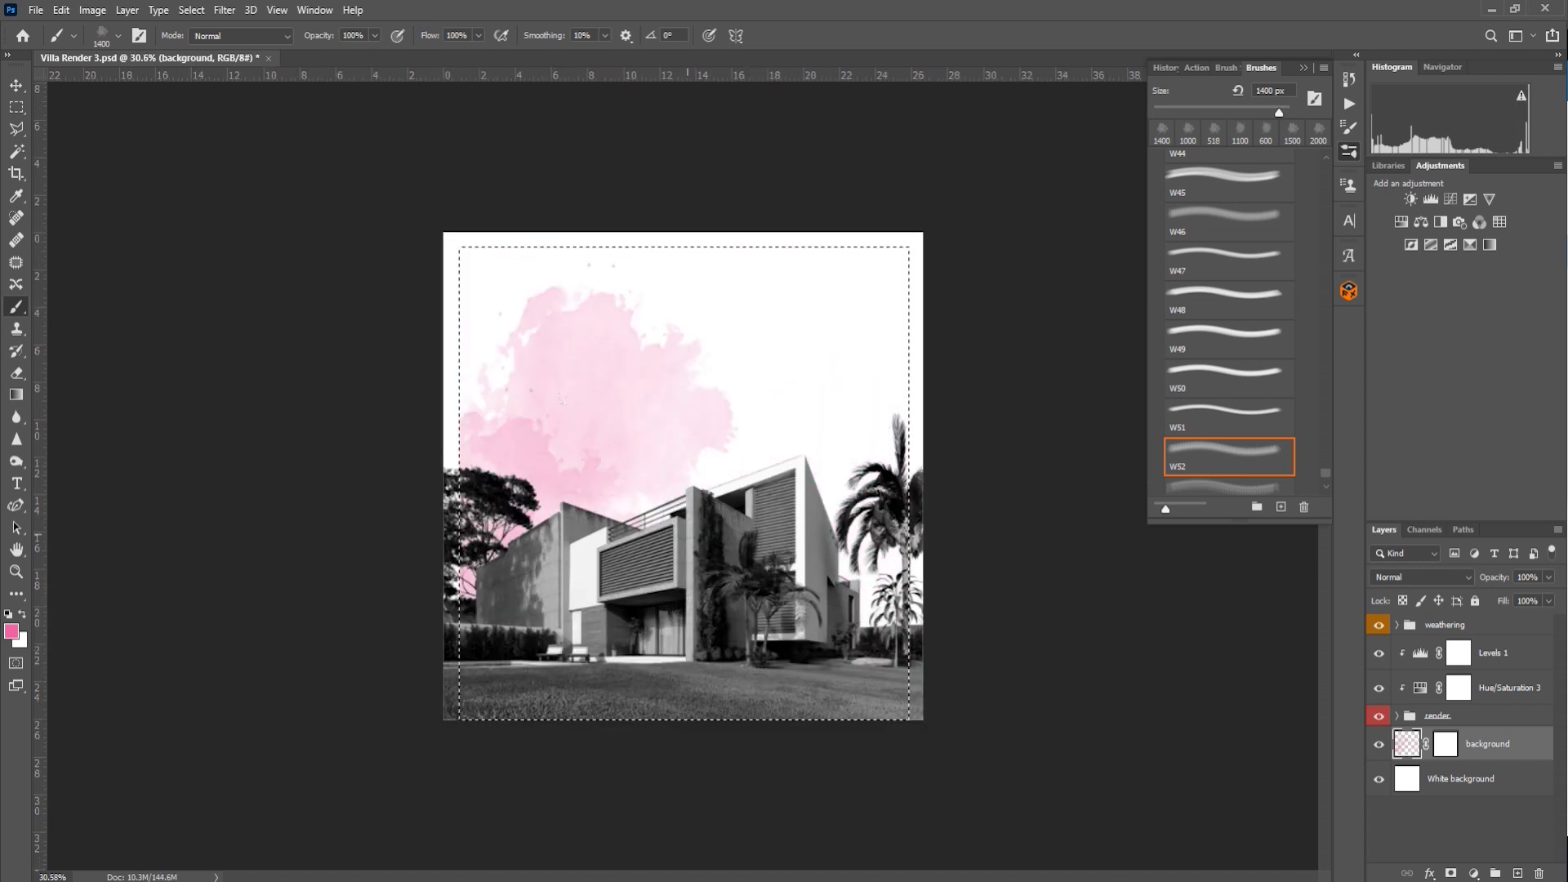
{"action": "left_click", "coordinate": [762, 542]}
{"action": "left_click", "coordinate": [760, 343]}
{"action": "left_click", "coordinate": [882, 452]}
{"action": "left_click", "coordinate": [887, 381]}
{"action": "left_click", "coordinate": [596, 321]}
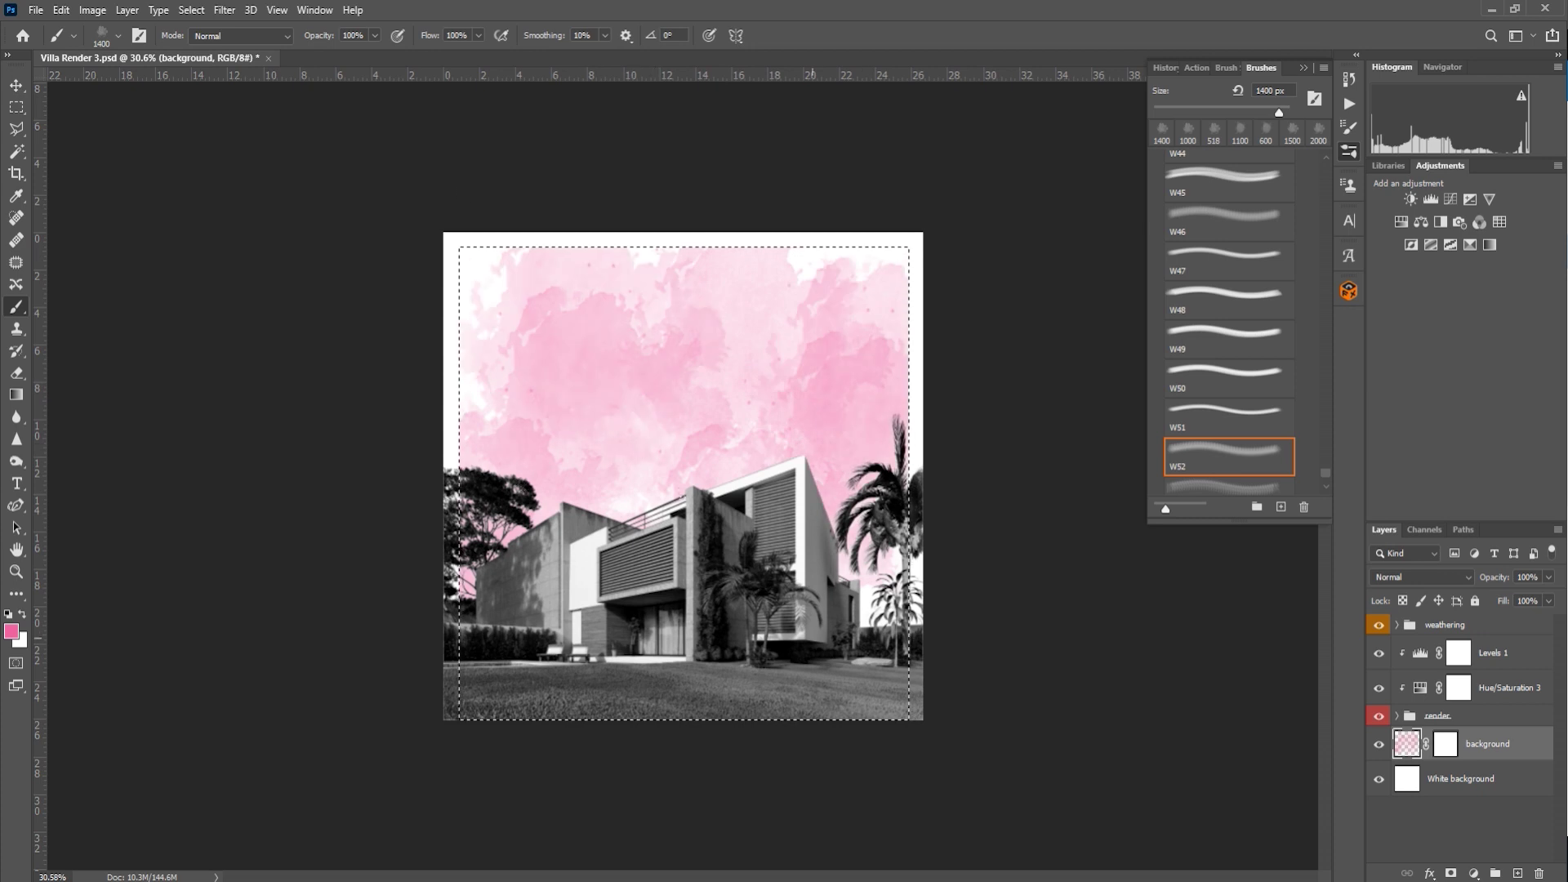
{"action": "left_click", "coordinate": [879, 633]}
Step: Create a layer named "background 2" above background and mask it with the active rectangular selection
{"action": "left_click", "coordinate": [1518, 874]}
{"action": "double_click", "coordinate": [1446, 746]}
{"action": "type", "text": "background 2"}
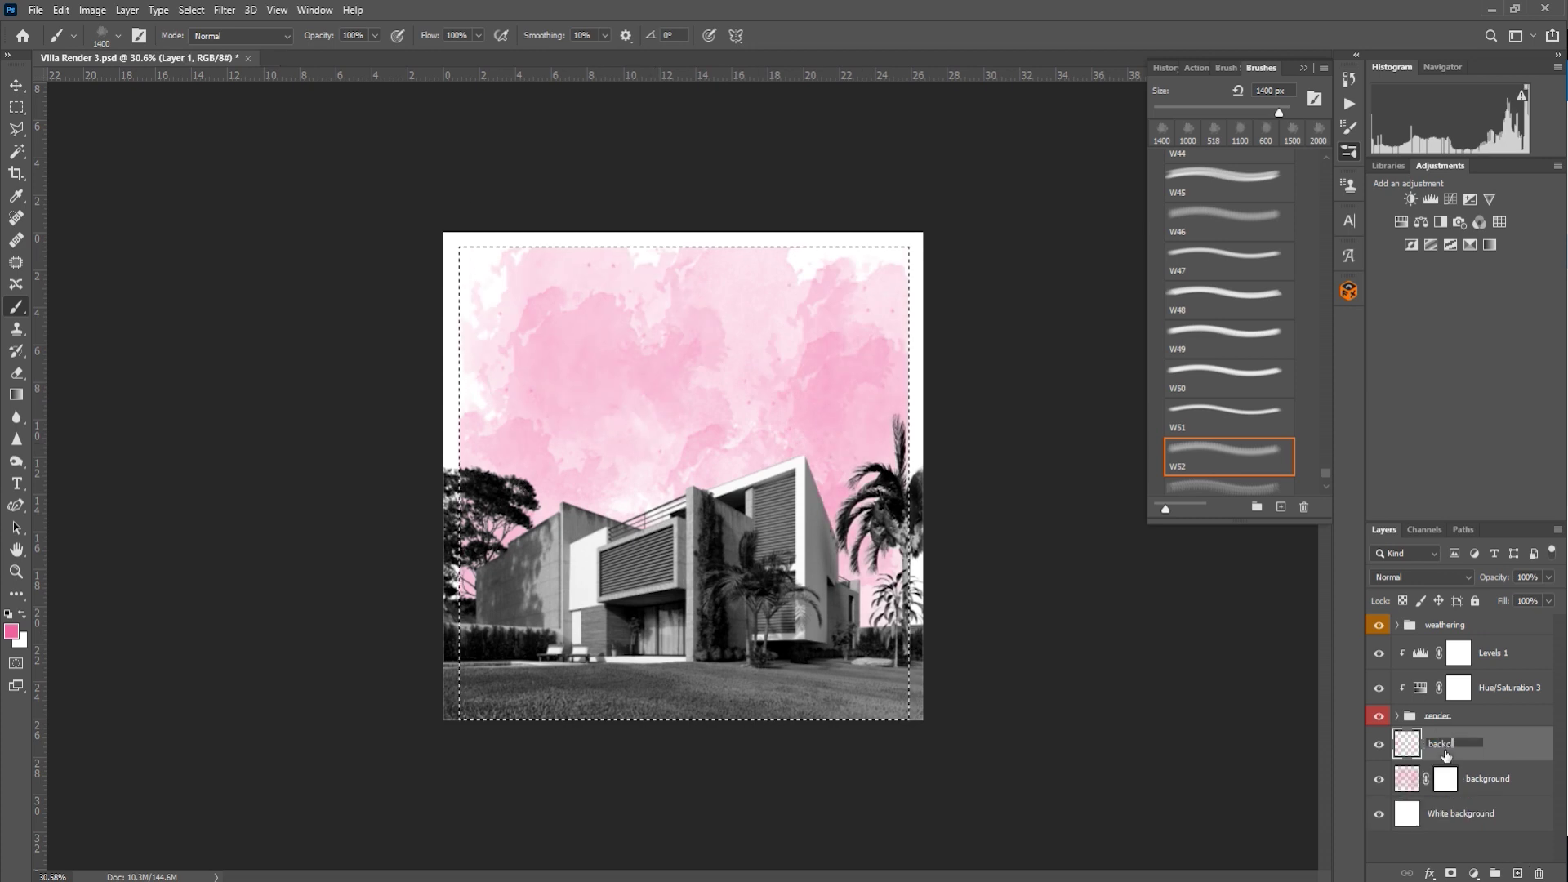
{"action": "key", "text": "Return"}
{"action": "left_click", "coordinate": [1452, 873]}
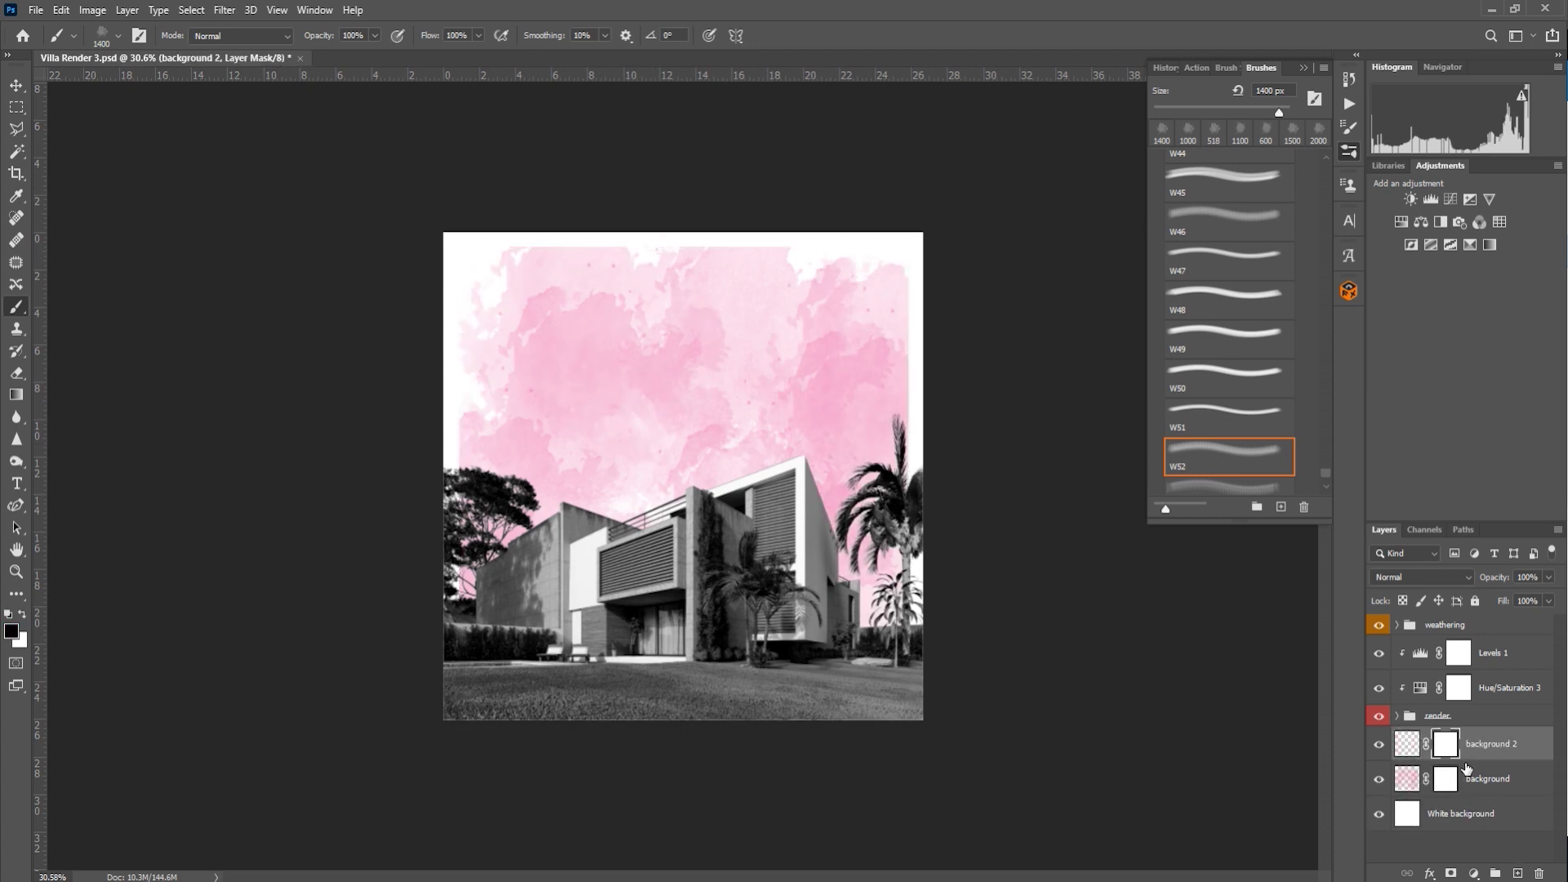
Step: Deepen the pink along the skyline behind the villa and trees on background 2, using the W46 brush at 1000 px
{"action": "left_click", "coordinate": [1190, 229]}
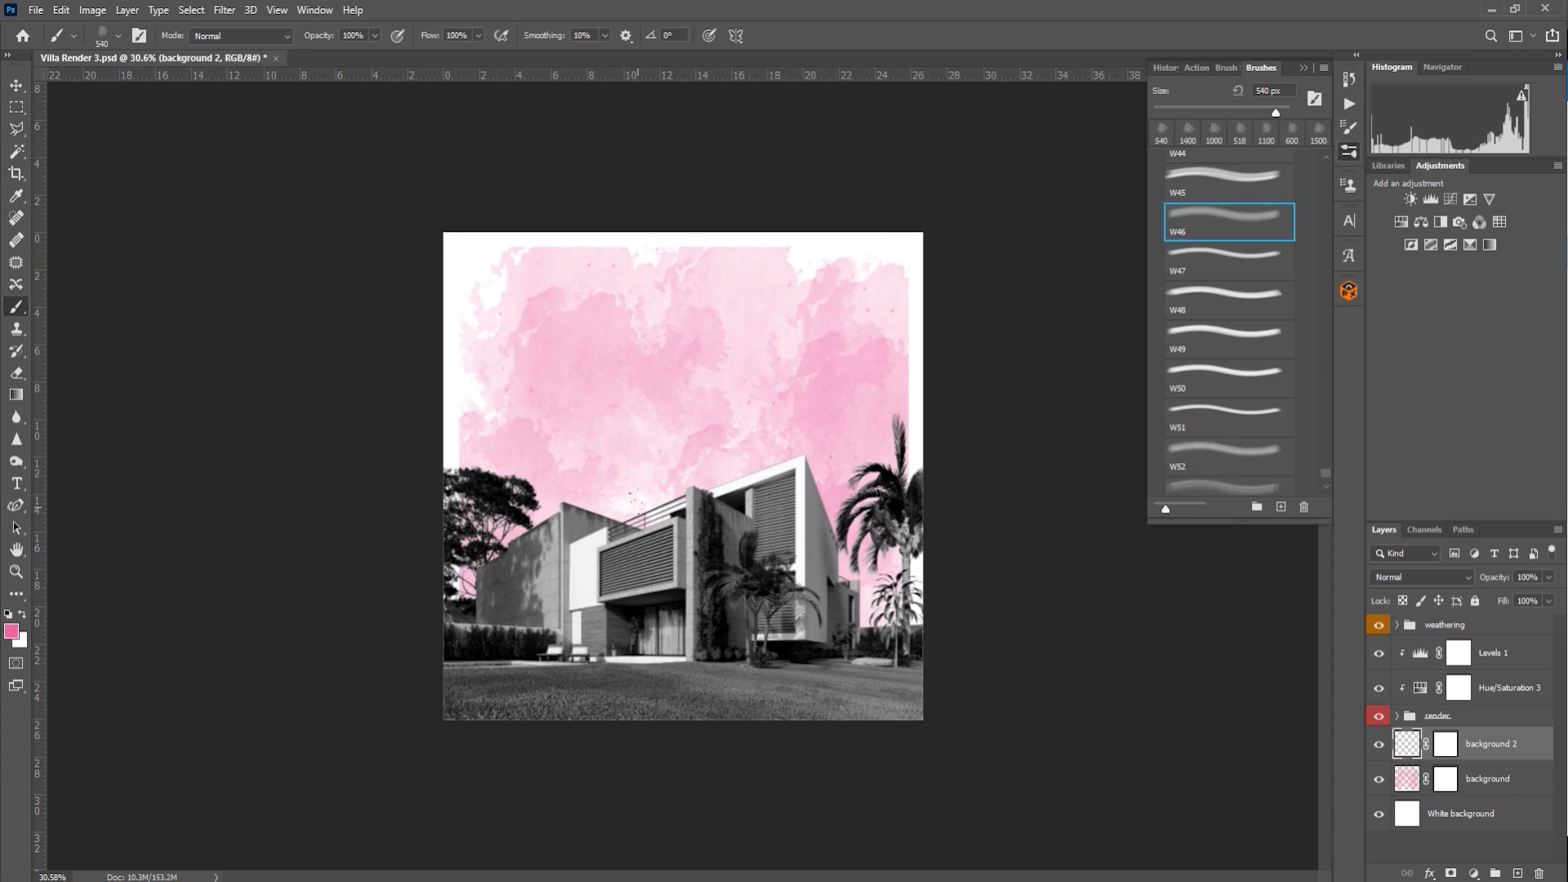
{"action": "left_click", "coordinate": [725, 489]}
{"action": "left_click", "coordinate": [655, 540]}
{"action": "left_click", "coordinate": [653, 533]}
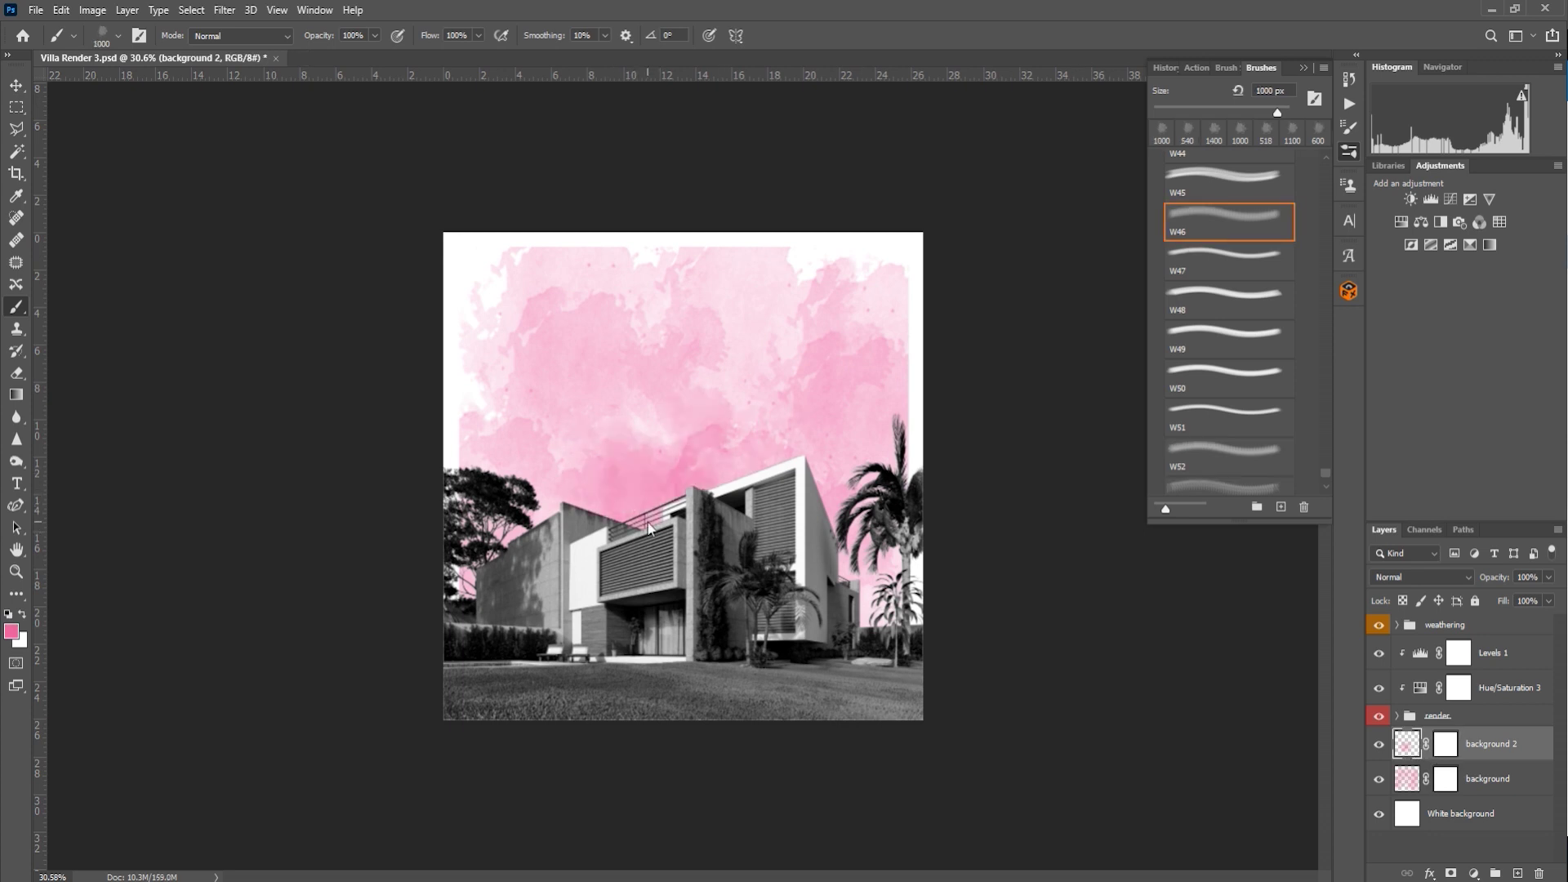
{"action": "left_click", "coordinate": [648, 527]}
{"action": "left_click", "coordinate": [795, 500]}
{"action": "left_click", "coordinate": [802, 506]}
{"action": "left_click", "coordinate": [878, 550]}
{"action": "left_click", "coordinate": [878, 552]}
{"action": "left_click", "coordinate": [494, 648]}
{"action": "left_click", "coordinate": [495, 641]}
{"action": "left_click", "coordinate": [508, 620]}
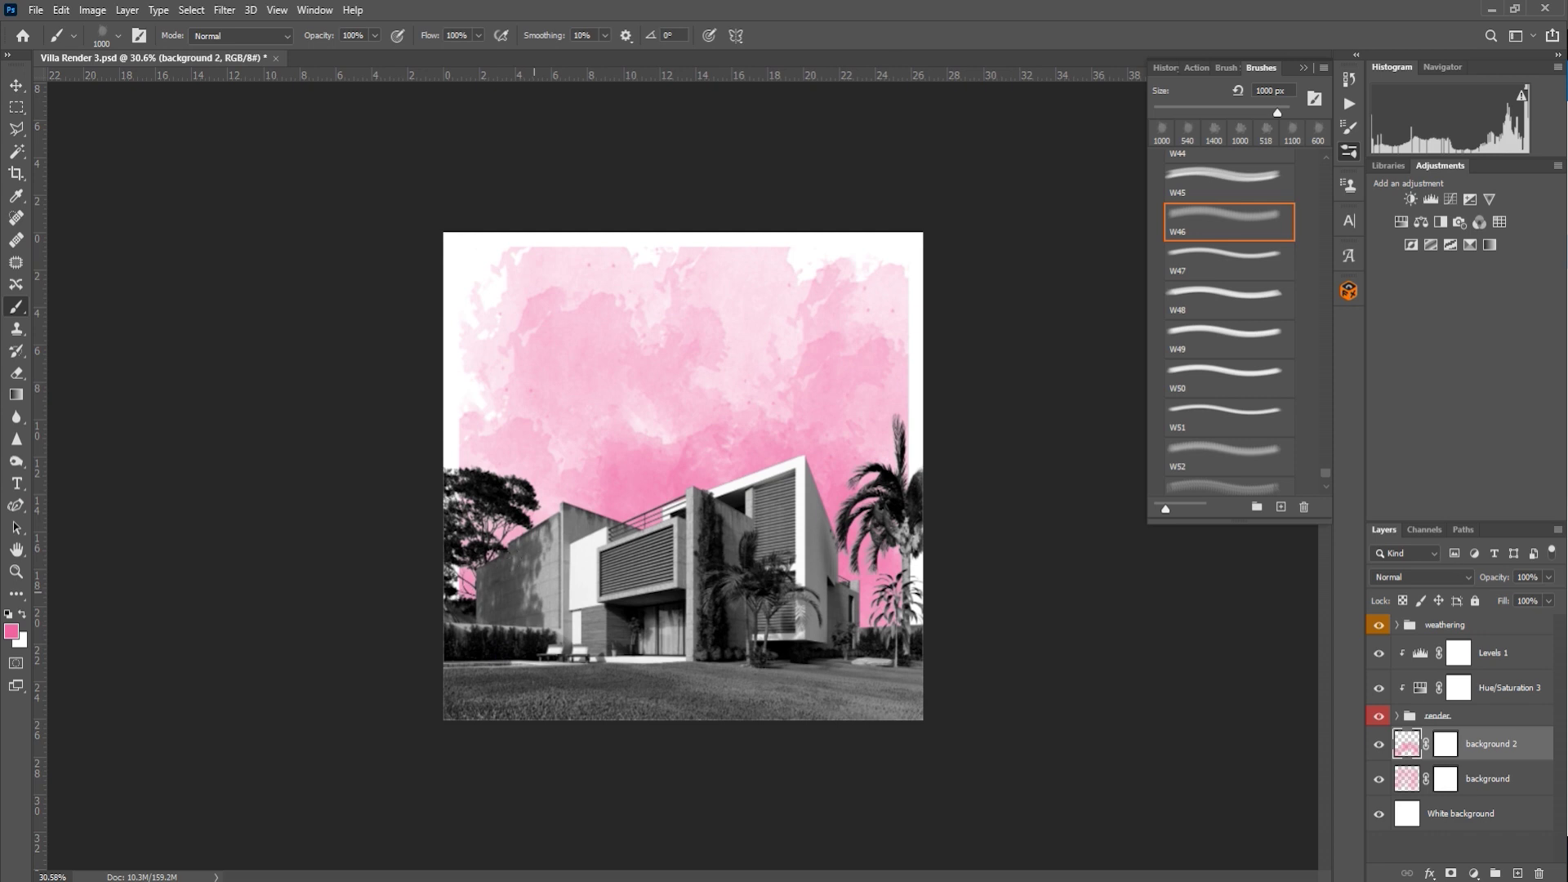
{"action": "left_click", "coordinate": [535, 603]}
Step: Blend more pink W46 texture through the middle and upper sky and along its right edge, undoing unwanted stamps
{"action": "mouse_move", "coordinate": [731, 358]}
{"action": "left_mouse_down"}
{"action": "mouse_move", "coordinate": [714, 452]}
{"action": "mouse_move", "coordinate": [559, 534]}
{"action": "left_mouse_up"}
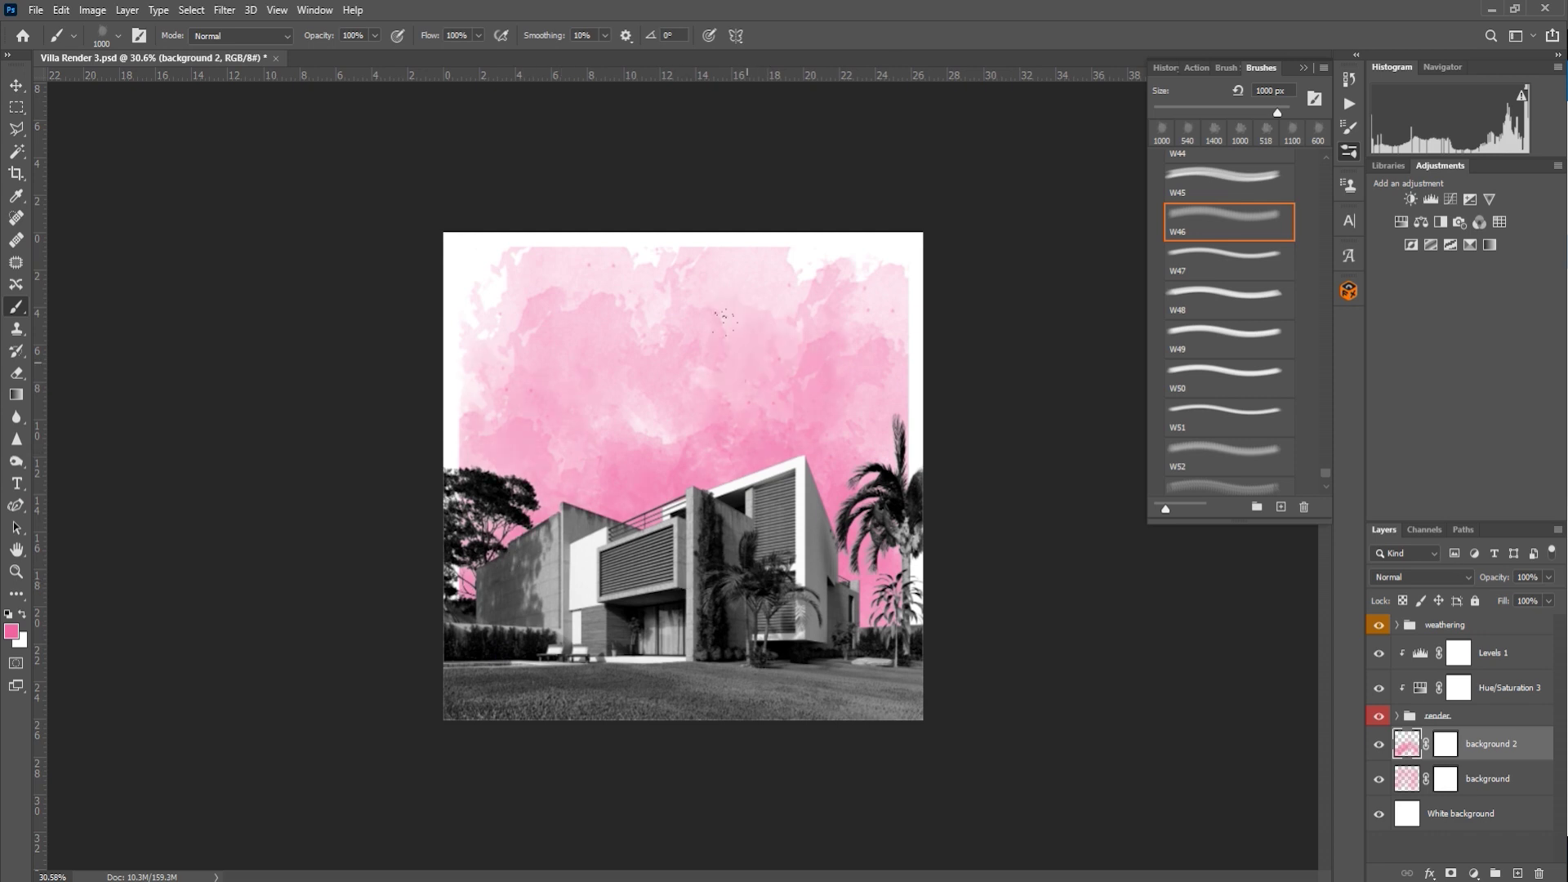
{"action": "mouse_move", "coordinate": [724, 321]}
{"action": "left_mouse_down"}
{"action": "mouse_move", "coordinate": [833, 264]}
{"action": "mouse_move", "coordinate": [857, 278]}
{"action": "mouse_move", "coordinate": [686, 270]}
{"action": "mouse_move", "coordinate": [564, 292]}
{"action": "left_mouse_up"}
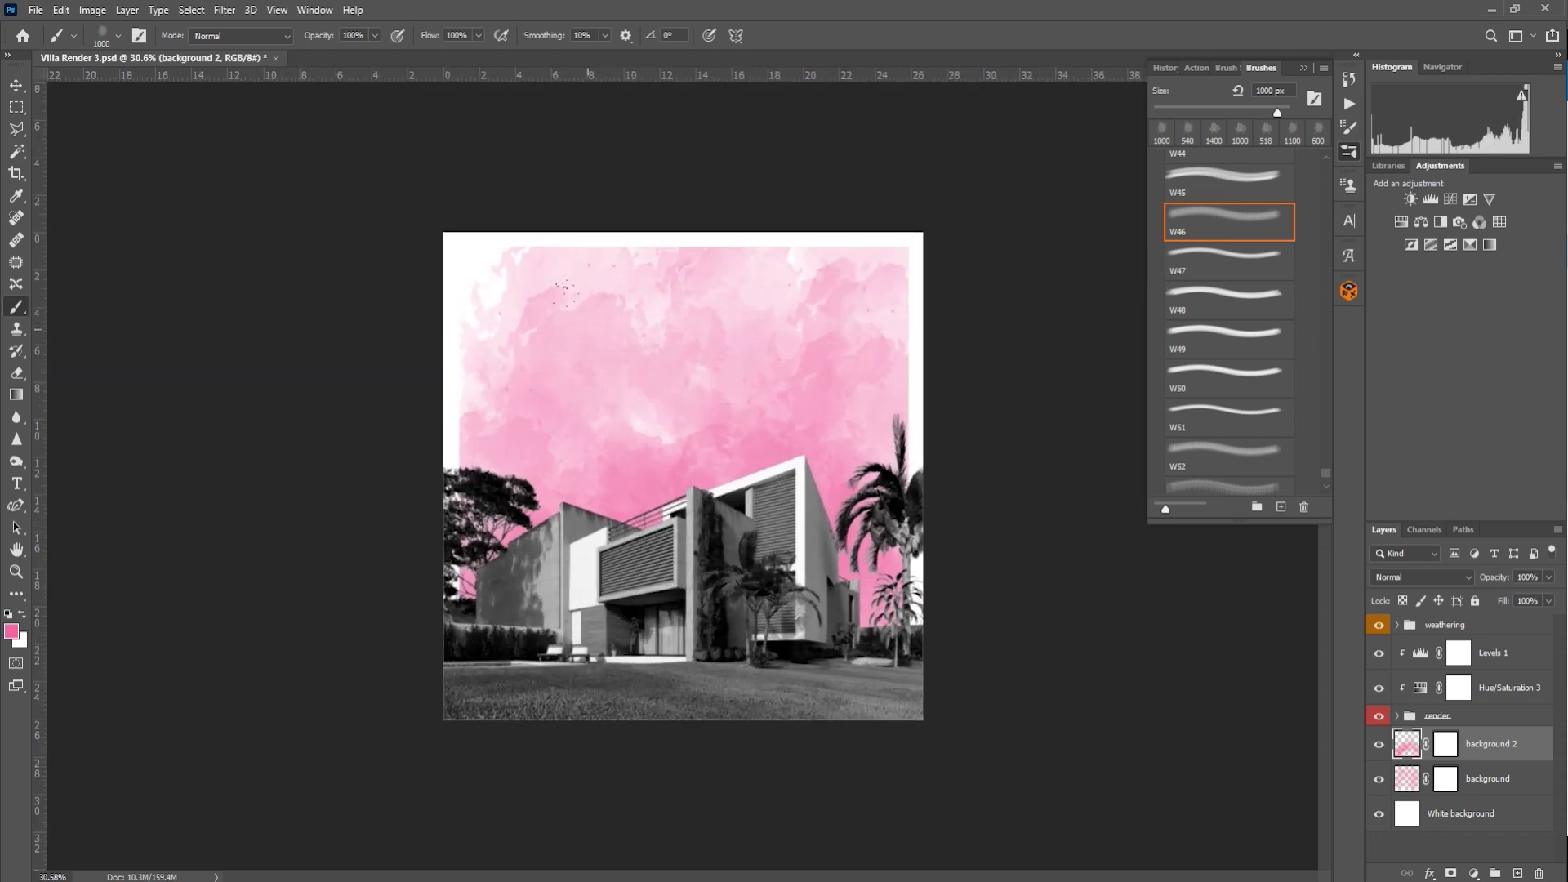
{"action": "left_click", "coordinate": [923, 413]}
{"action": "key", "text": "ctrl+z"}
{"action": "left_click", "coordinate": [958, 351]}
{"action": "left_click", "coordinate": [906, 266]}
{"action": "left_click", "coordinate": [927, 424]}
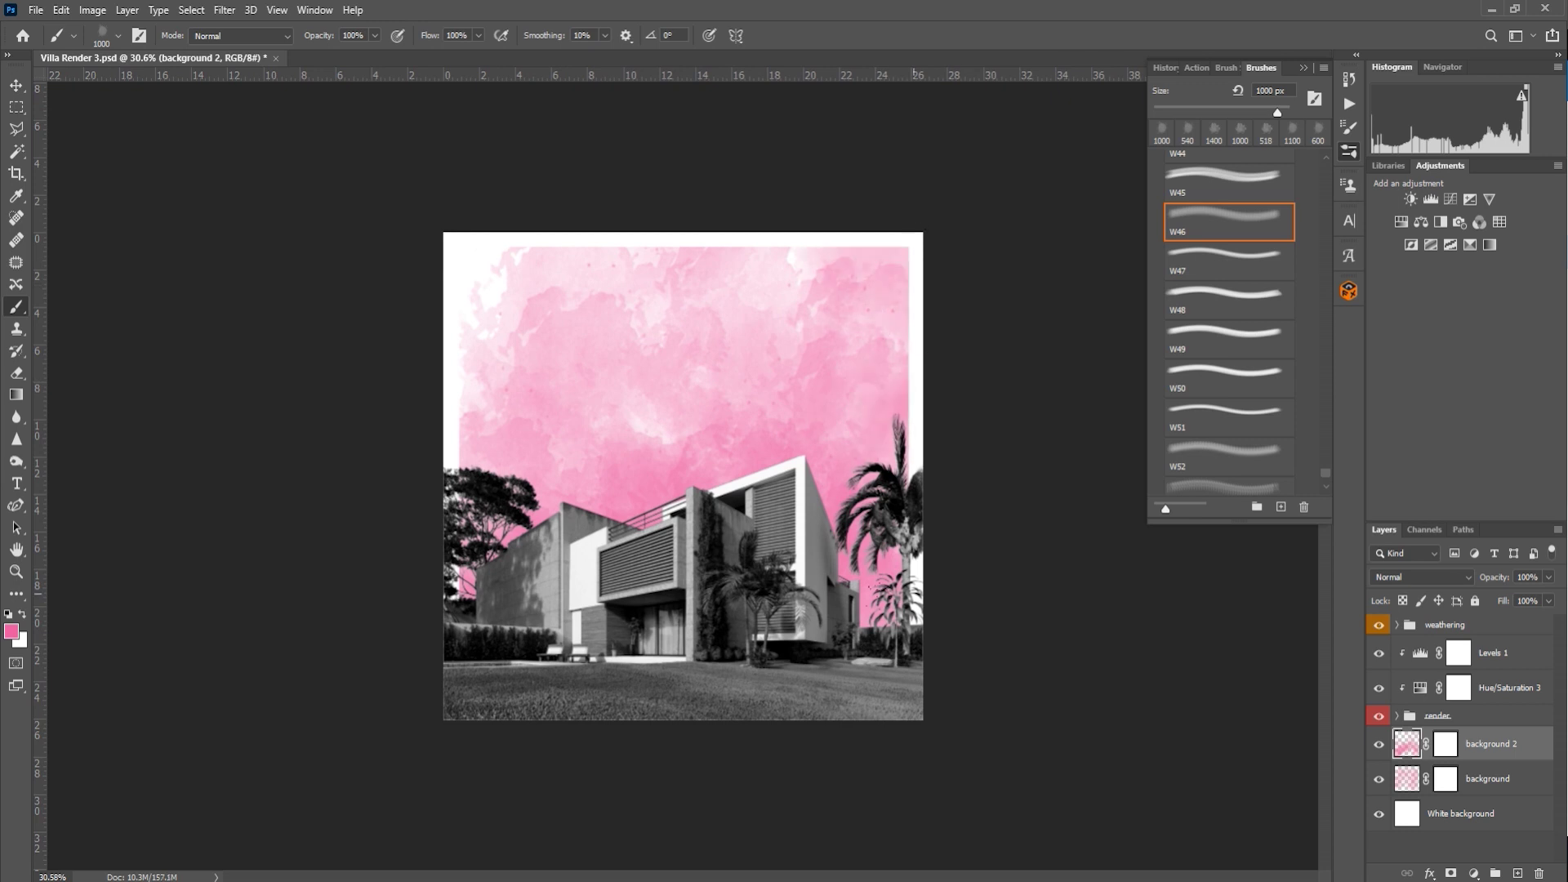
{"action": "key", "text": "ctrl+z"}
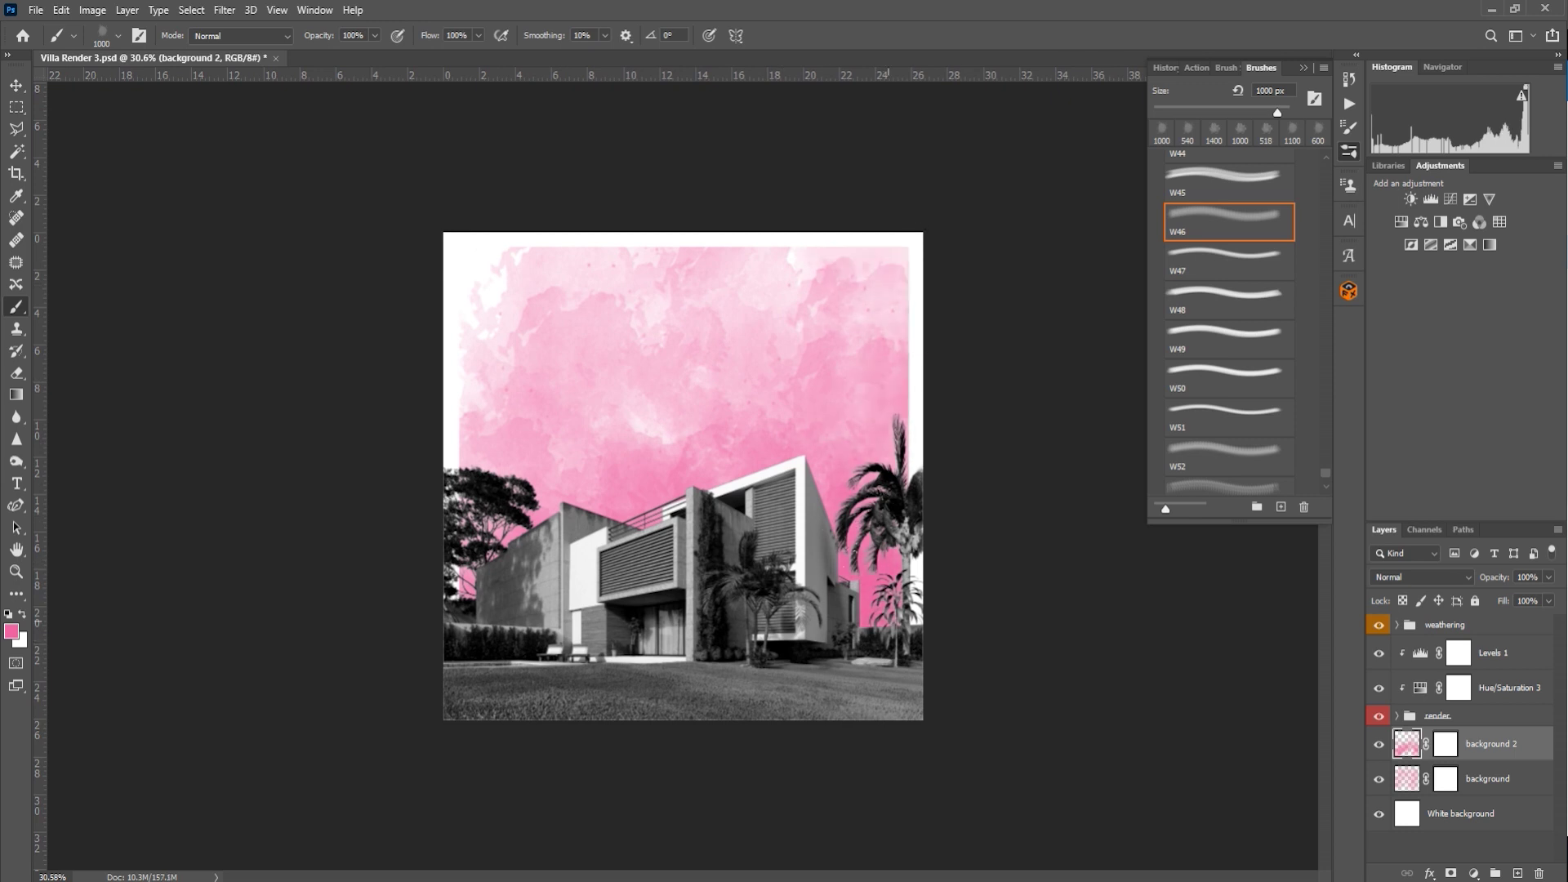
Step: Create a new layer above background 2 and name it "background detail"
{"action": "scroll", "coordinate": [593, 627], "scroll_direction": "down", "scroll_amount": 1}
{"action": "key", "text": "v"}
{"action": "scroll", "coordinate": [592, 628], "scroll_direction": "up", "scroll_amount": 1}
{"action": "left_click", "coordinate": [1518, 873]}
{"action": "double_click", "coordinate": [1449, 744]}
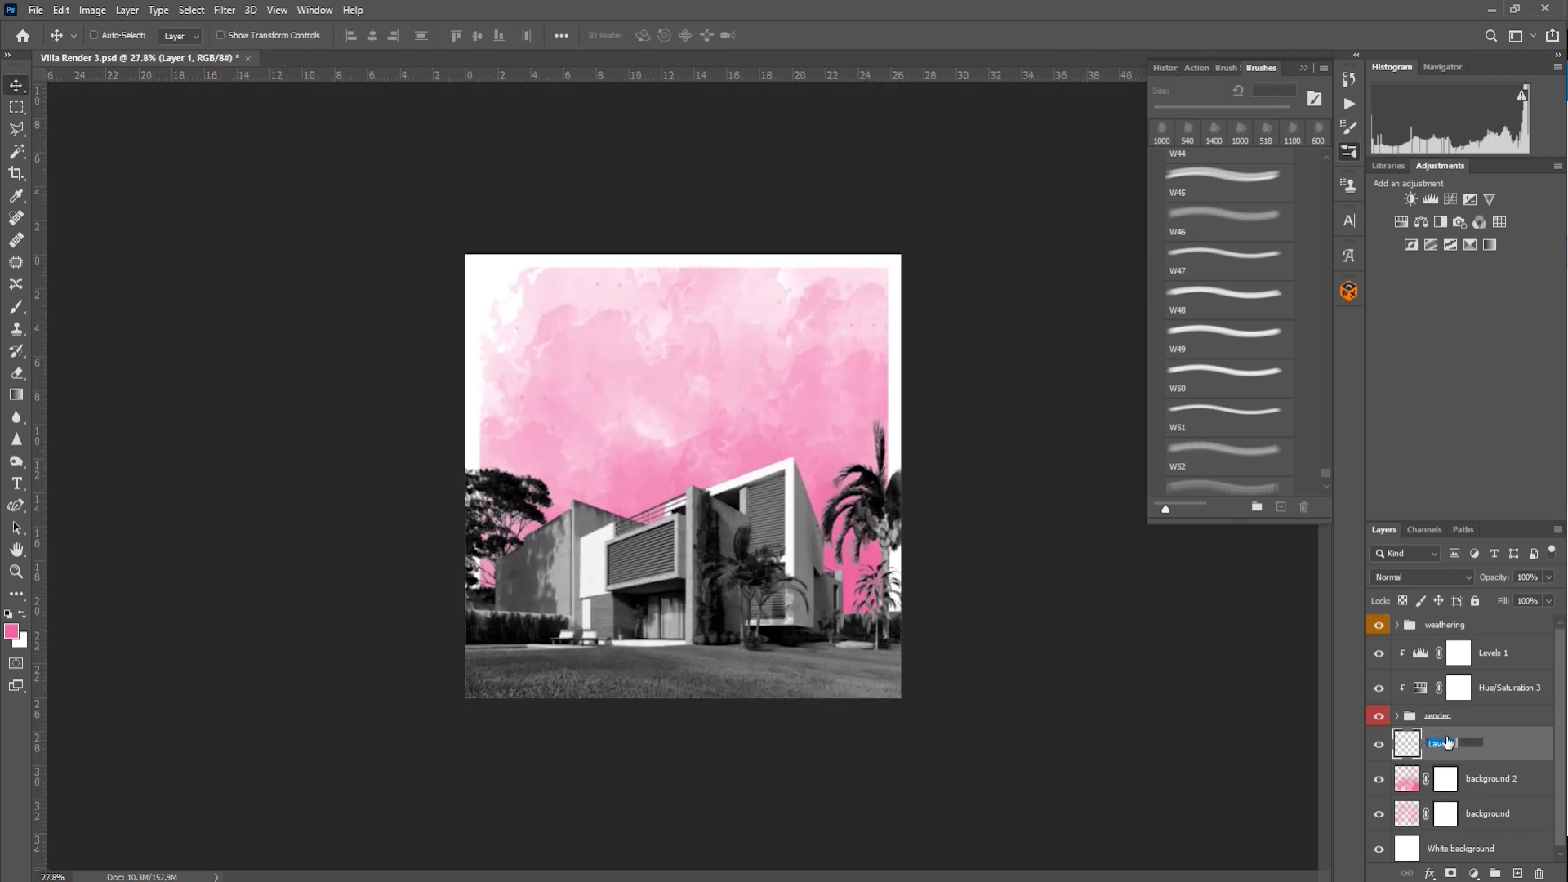
{"action": "type", "text": "background detail"}
{"action": "key", "text": "Return"}
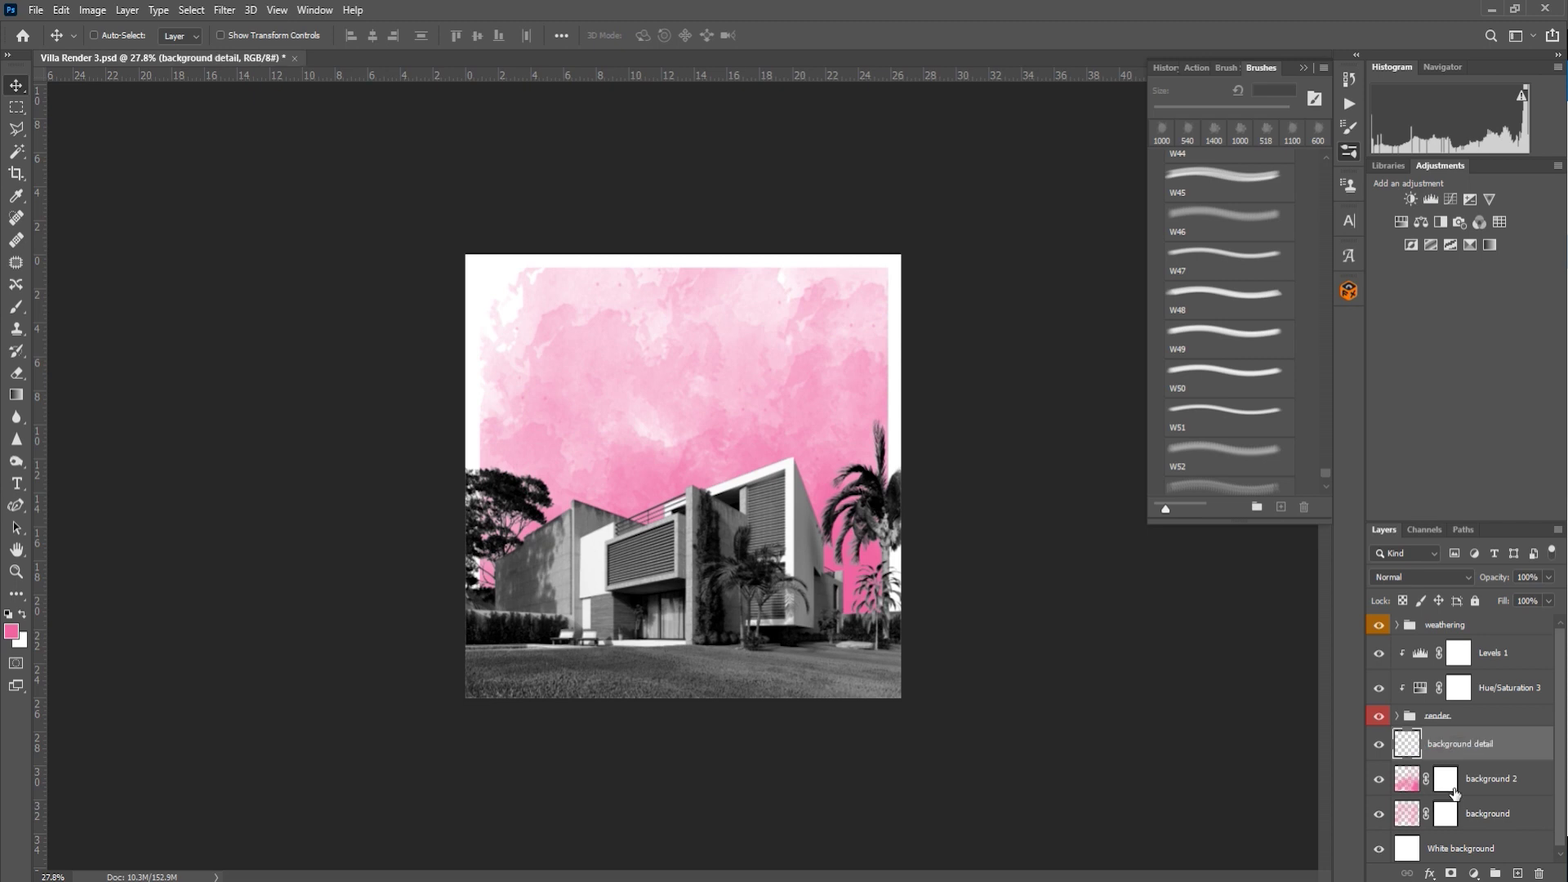
Step: Stamp pink paint splatters along the sky's left edge on background detail with the S2 splatter brush at 1100 px
{"action": "scroll", "coordinate": [1189, 448], "scroll_direction": "up", "scroll_amount": 15}
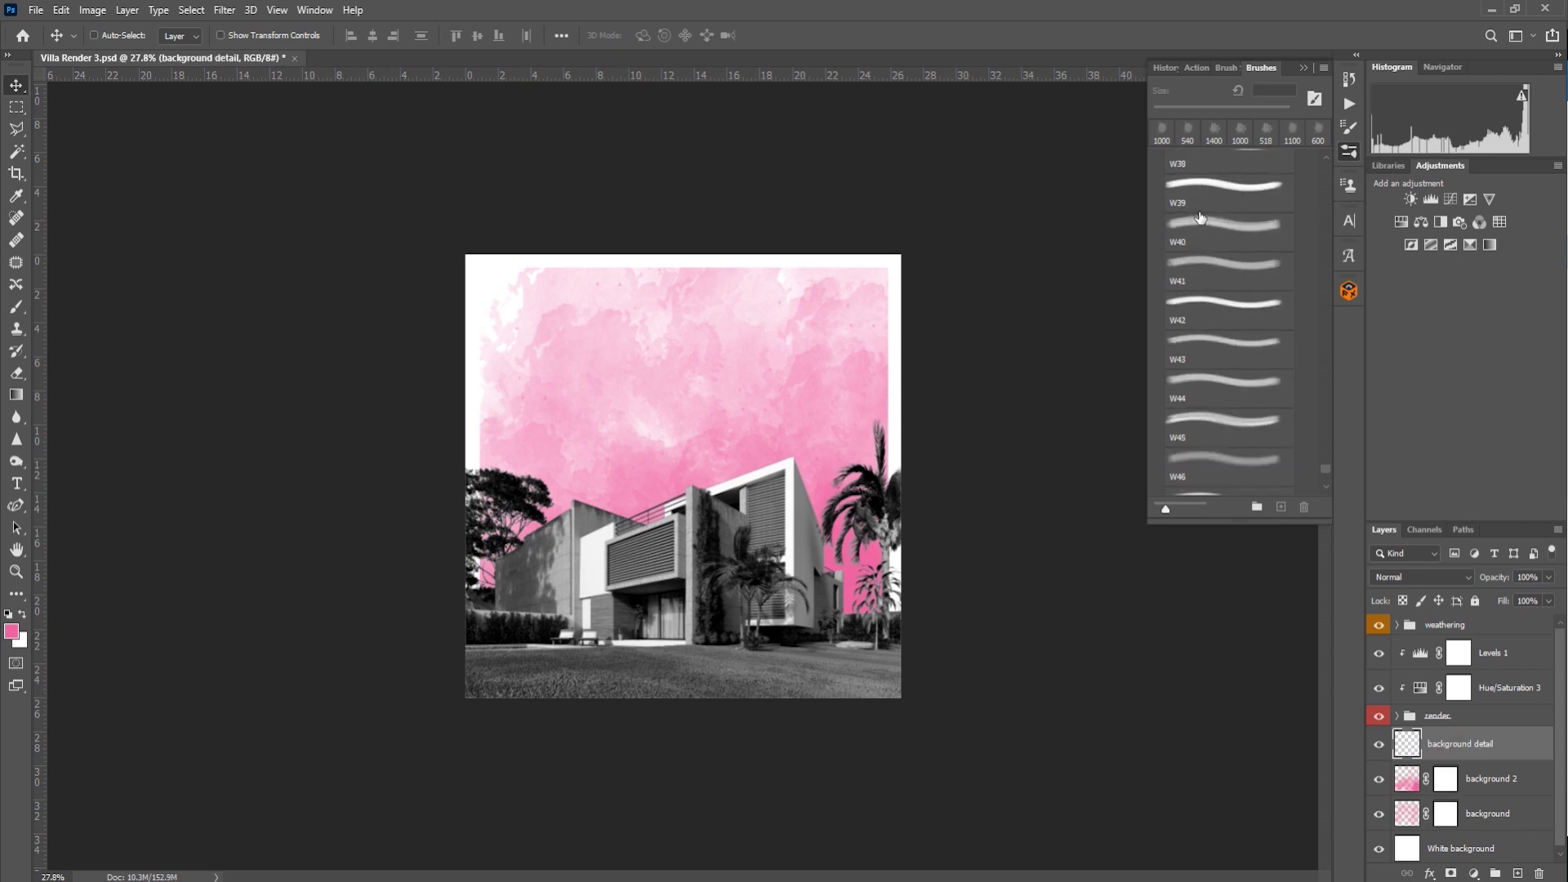
{"action": "scroll", "coordinate": [1188, 449], "scroll_direction": "down", "scroll_amount": 5}
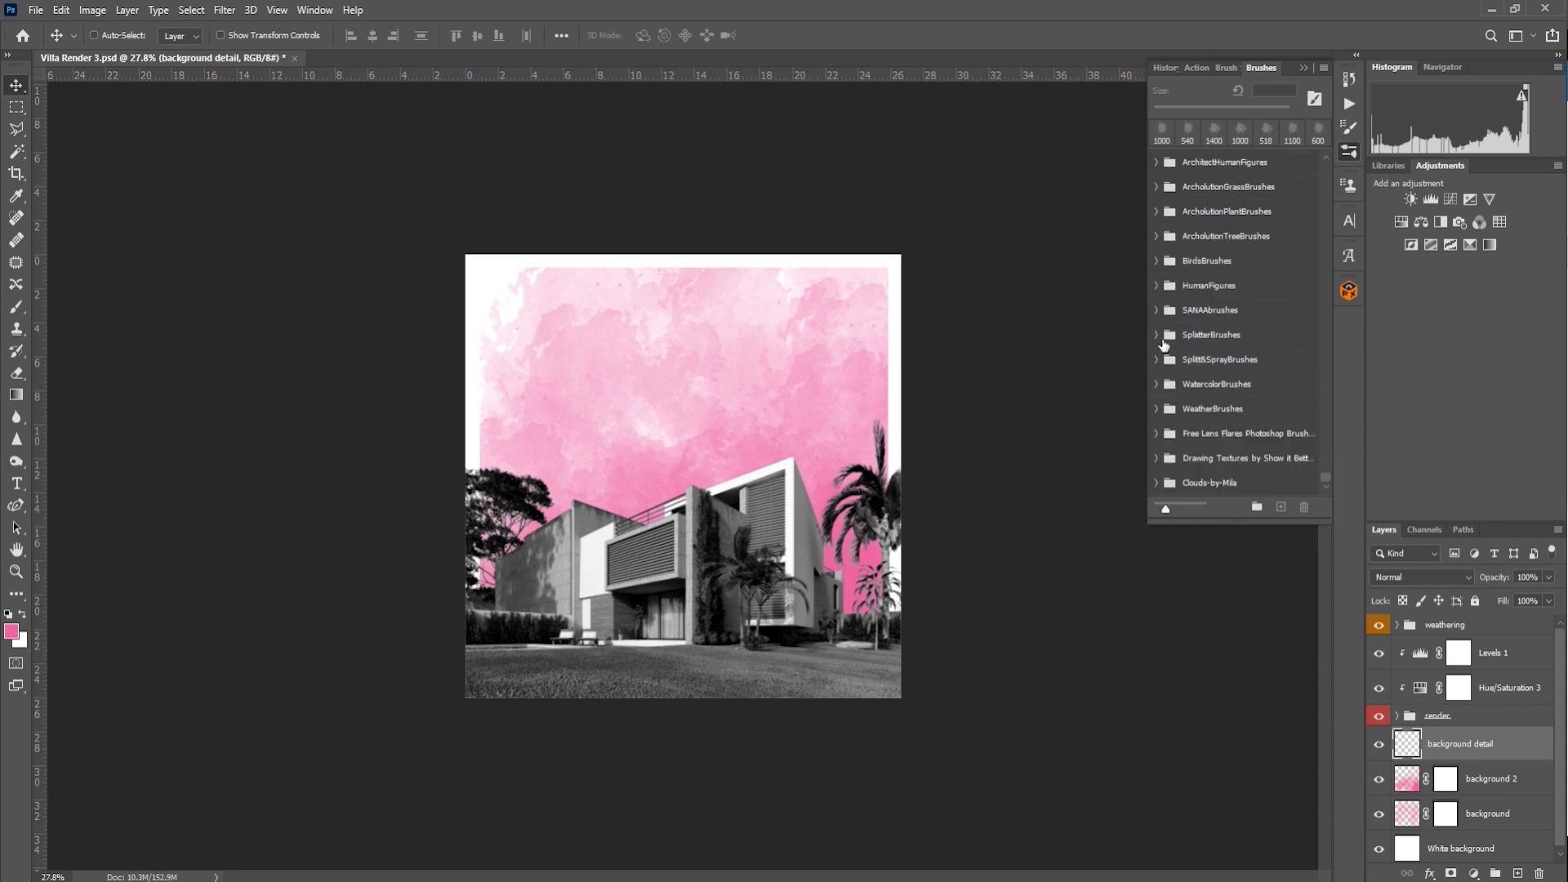
{"action": "left_click", "coordinate": [1156, 307]}
{"action": "left_click", "coordinate": [1230, 378]}
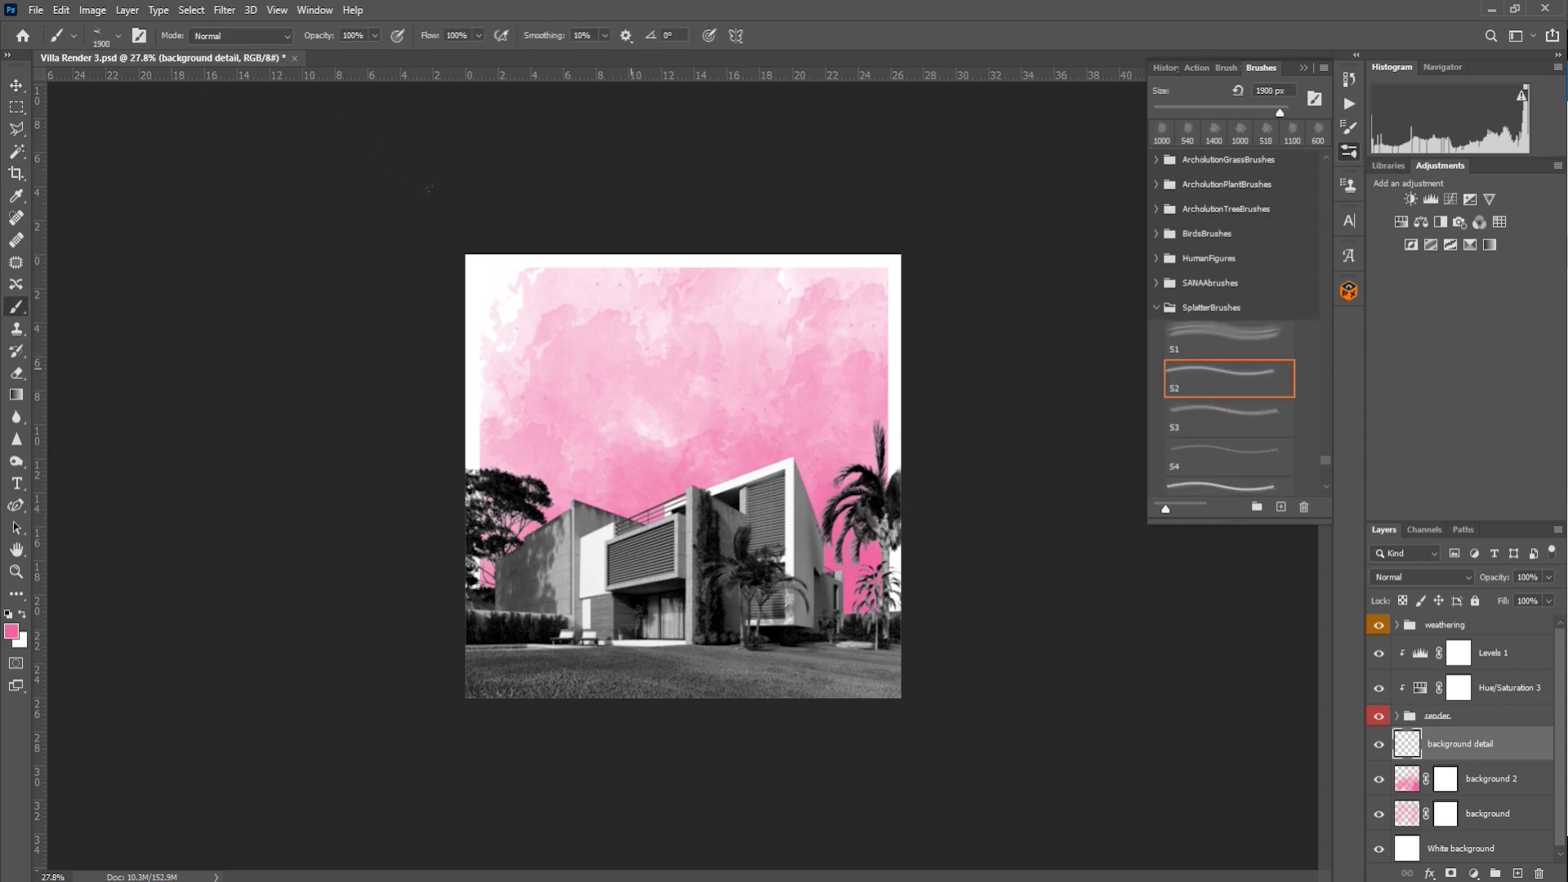
{"action": "left_click", "coordinate": [526, 502]}
{"action": "left_click", "coordinate": [395, 234]}
Step: Rotate the S2 splatter brush tip to -101° and stamp matching paint spots along the sky's right edge
{"action": "left_click", "coordinate": [1225, 68]}
{"action": "left_click", "coordinate": [1226, 69]}
{"action": "left_click", "coordinate": [1261, 70]}
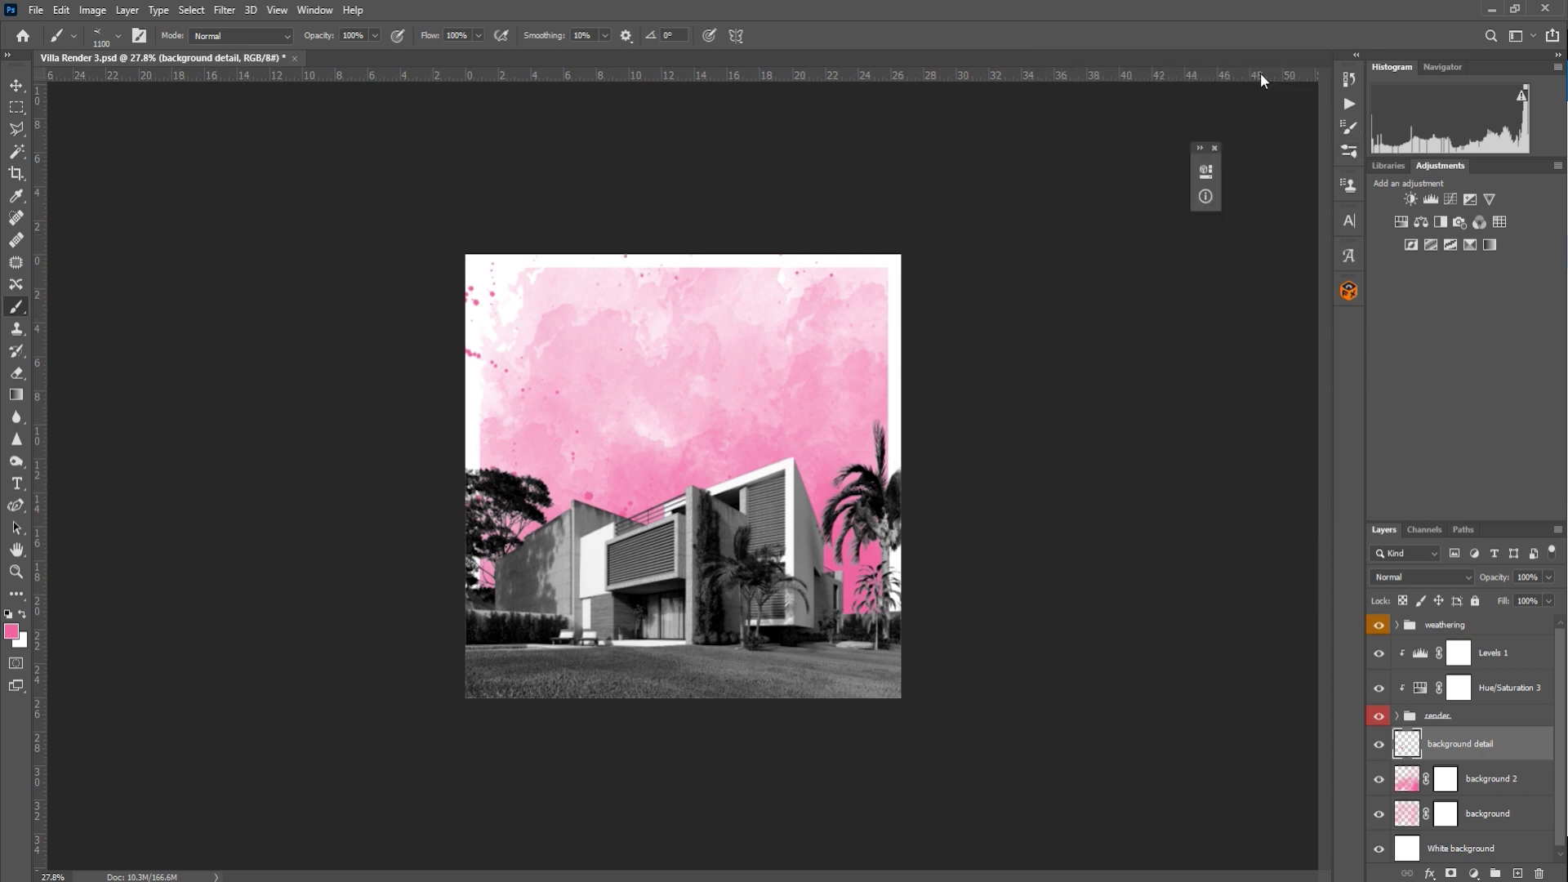
{"action": "left_click", "coordinate": [1216, 149]}
{"action": "right_click", "coordinate": [1120, 178]}
{"action": "right_click", "coordinate": [837, 304]}
{"action": "left_click", "coordinate": [860, 342]}
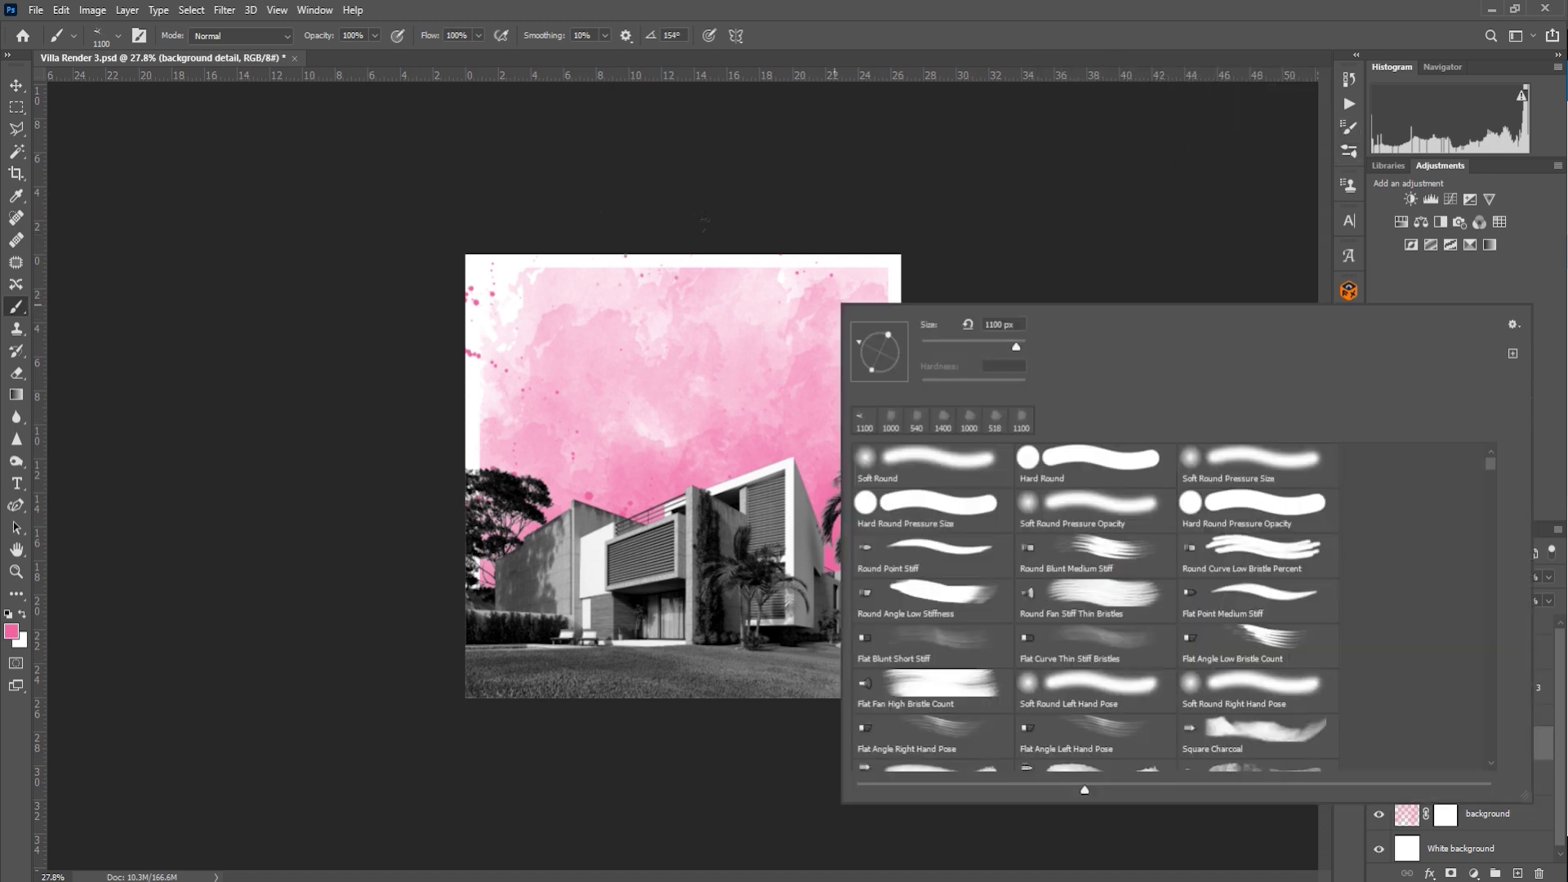
{"action": "left_click_drag", "start_coordinate": [862, 343], "coordinate": [876, 375]}
{"action": "left_click", "coordinate": [952, 157]}
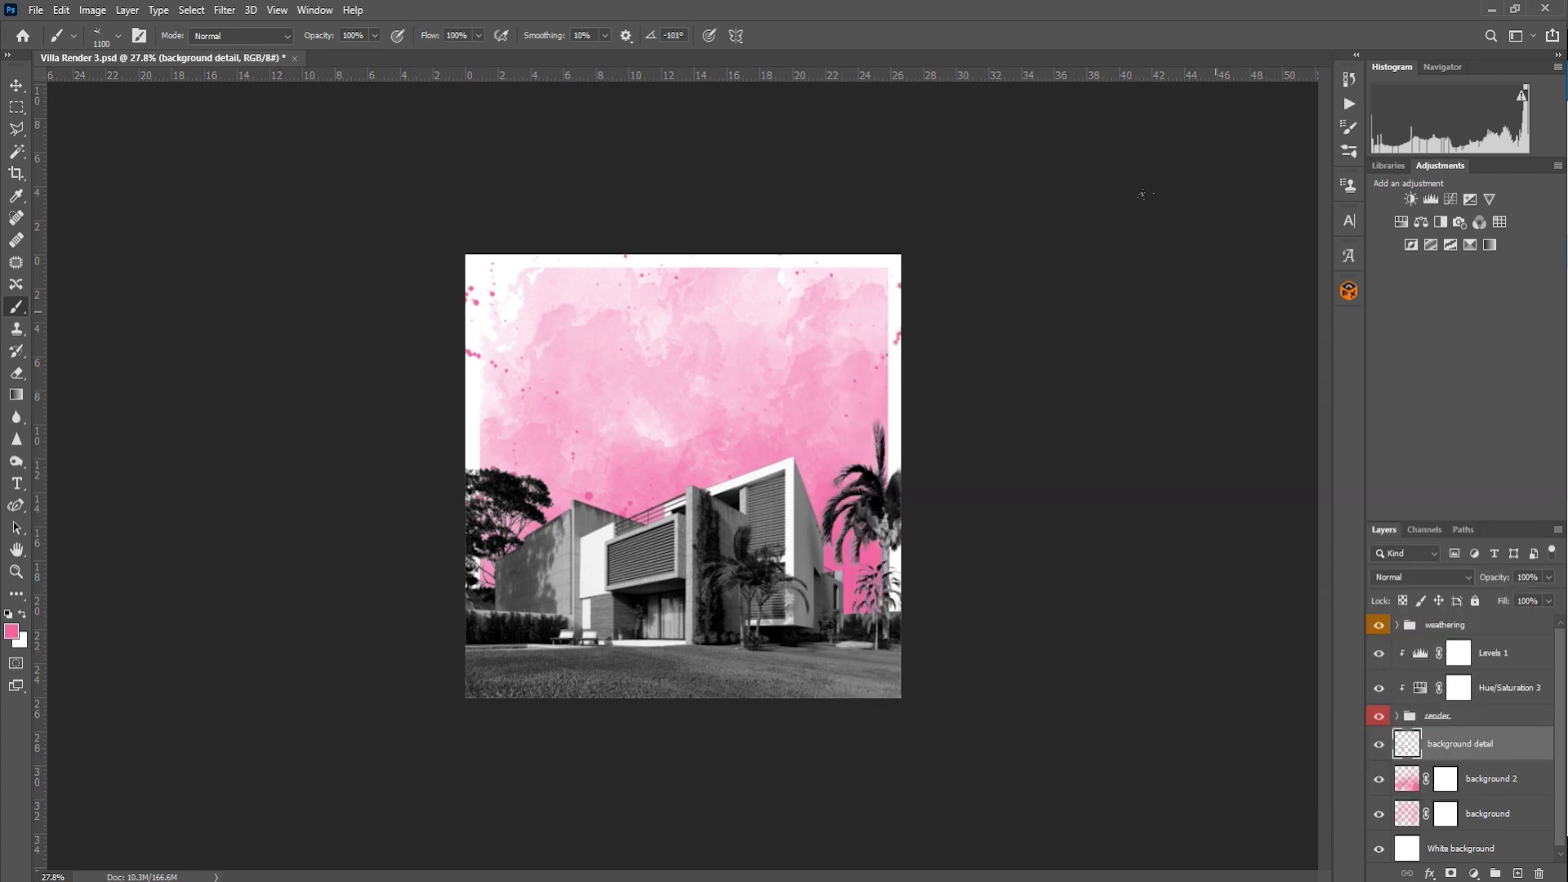
Step: Stamp splatters behind the villa and in the sky's upper right corner with the S6 splatter brush at 1100 px
{"action": "left_click", "coordinate": [1350, 151]}
{"action": "scroll", "coordinate": [1209, 402], "scroll_direction": "down", "scroll_amount": 3}
{"action": "left_click", "coordinate": [1198, 459]}
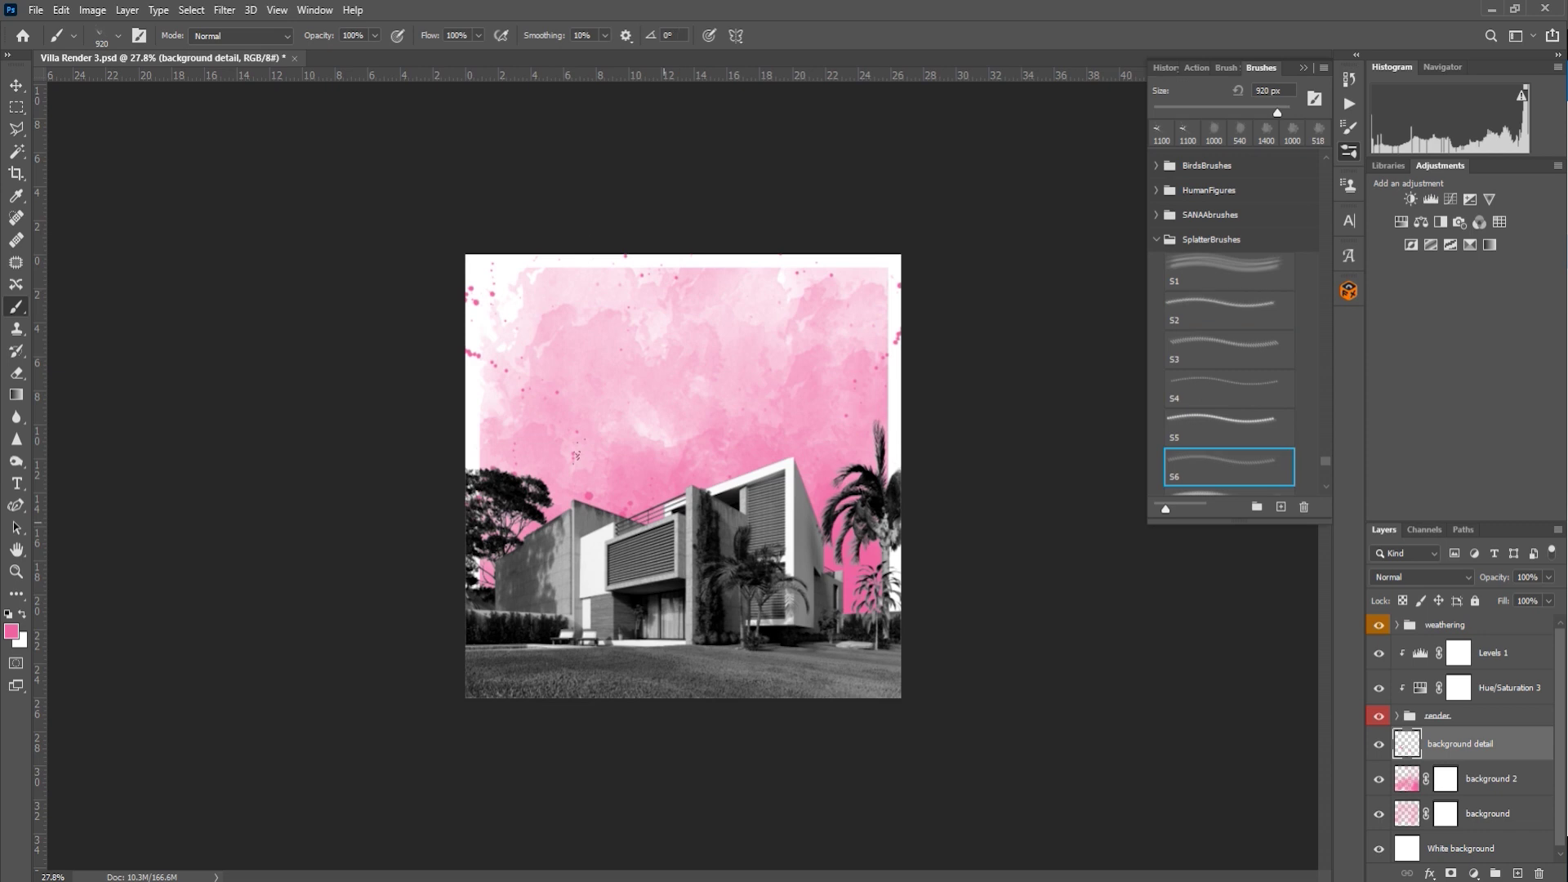
{"action": "key", "text": "bracketright"}
{"action": "key", "text": "bracketright"}
{"action": "left_click", "coordinate": [686, 577]}
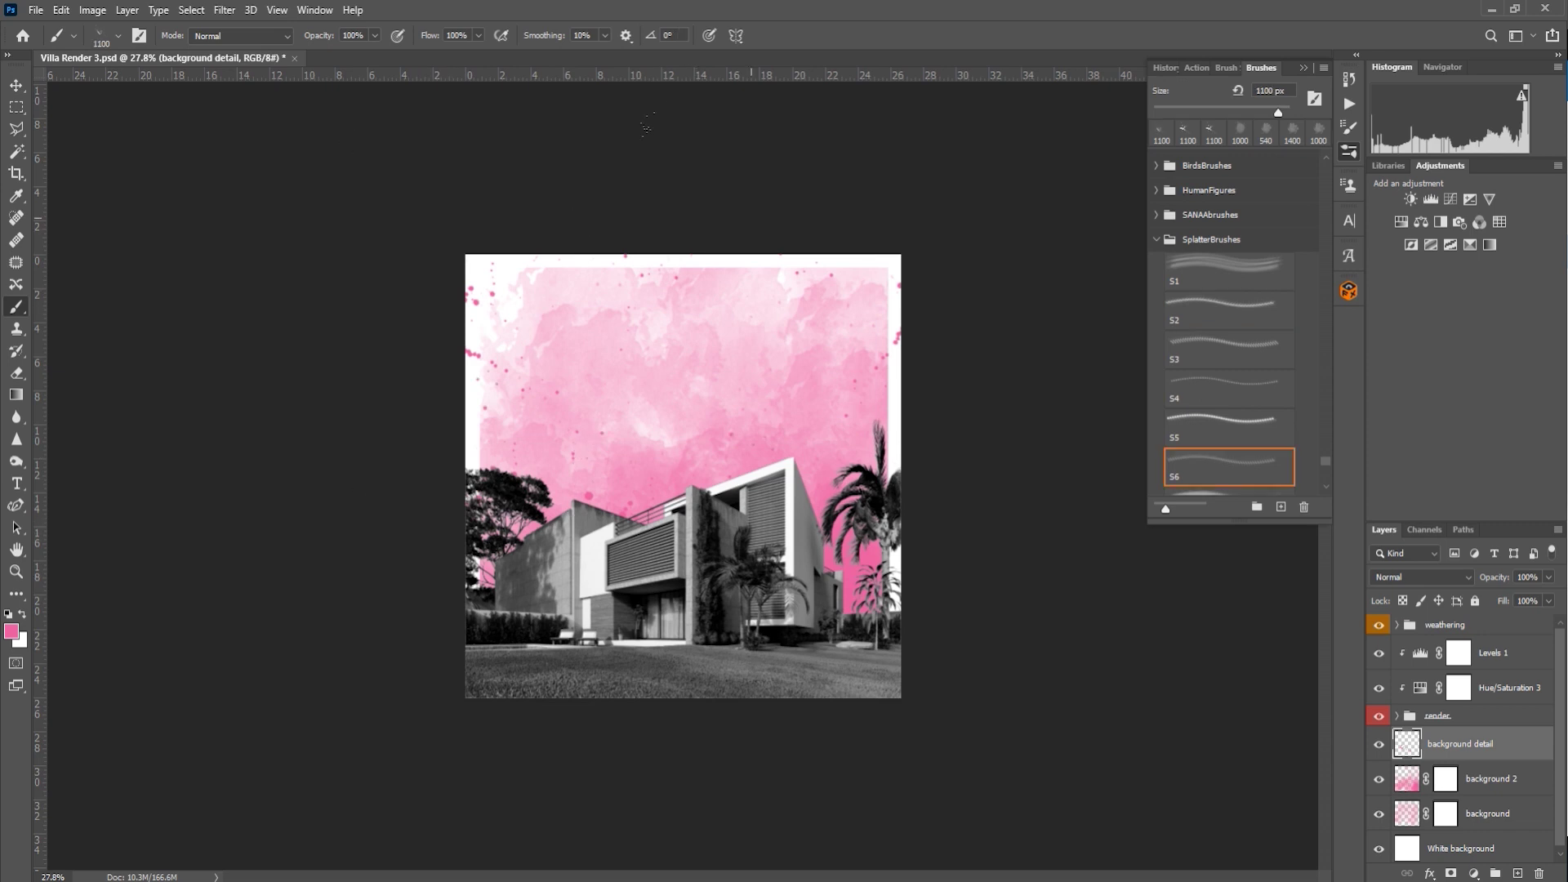
{"action": "left_click", "coordinate": [825, 121]}
Step: Rotate the S6 brush tip to -141° and add another splatter along the sky's left side
{"action": "right_click", "coordinate": [647, 337]}
{"action": "left_click", "coordinate": [675, 370]}
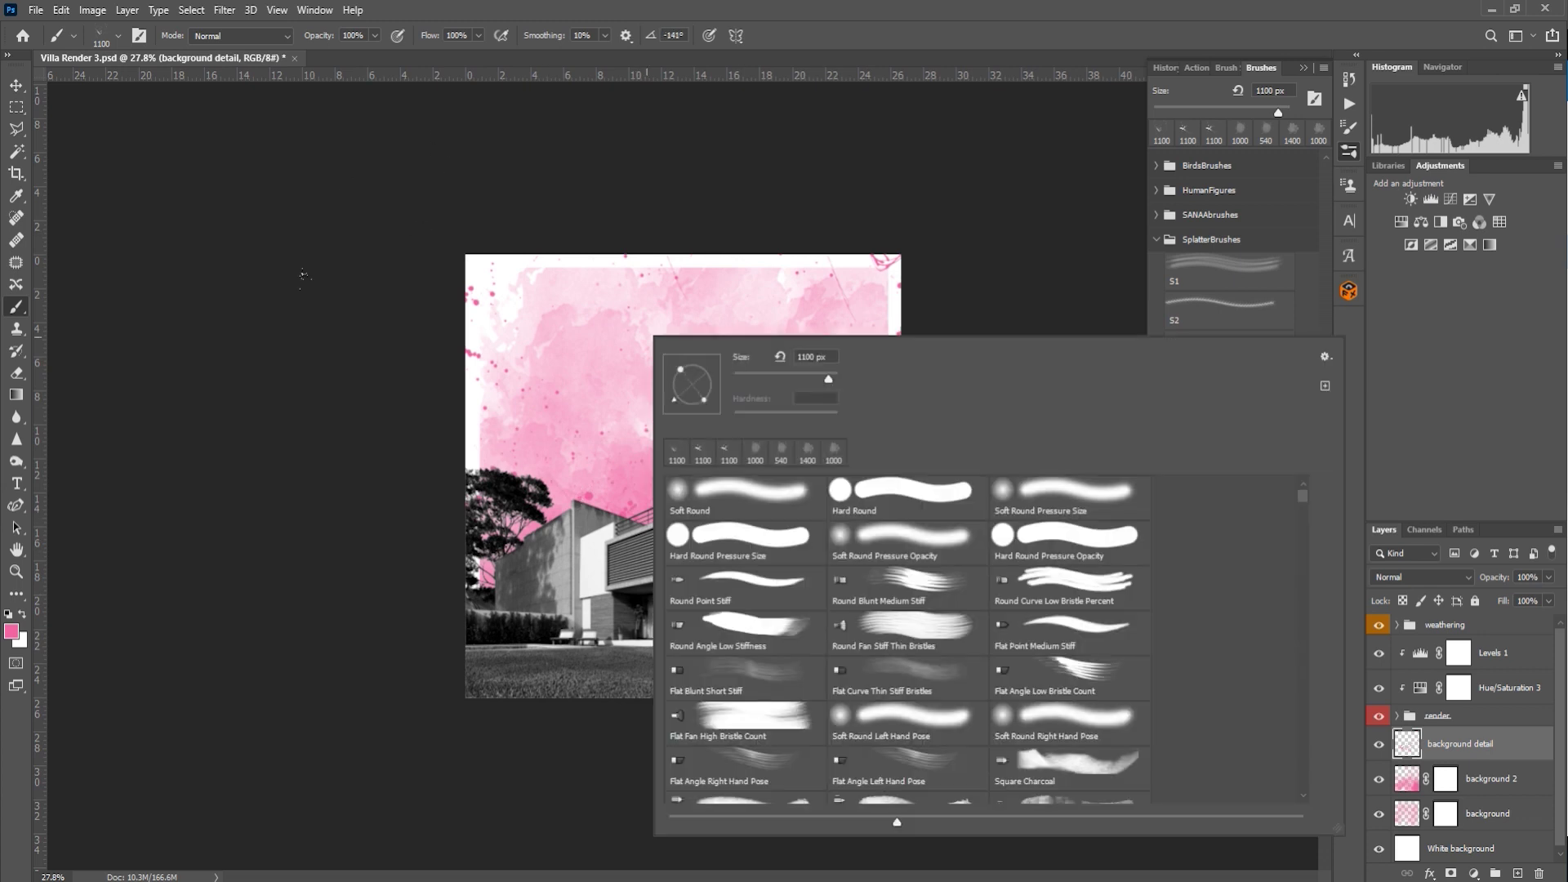
{"action": "left_click", "coordinate": [285, 609]}
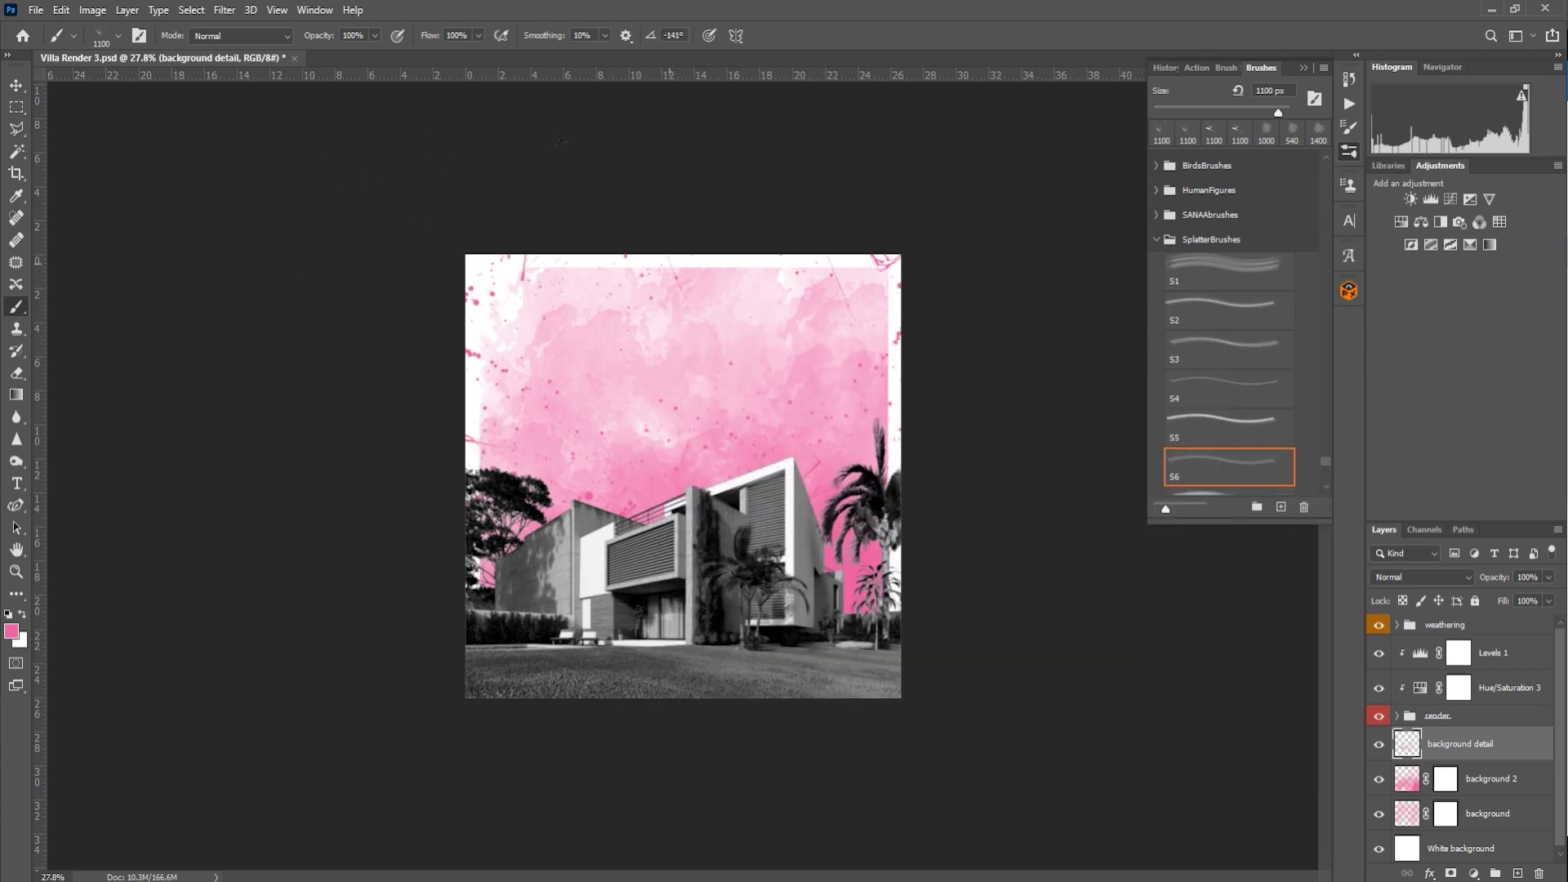
Step: Group the background detail, background 2 and background layers and name the group "sky"
{"action": "key", "text": "v"}
{"action": "scroll", "coordinate": [479, 399], "scroll_direction": "up", "scroll_amount": 5}
{"action": "scroll", "coordinate": [621, 310], "scroll_direction": "down", "scroll_amount": 2}
{"action": "left_click", "coordinate": [1483, 815], "text": "shift"}
{"action": "key", "text": "ctrl+g"}
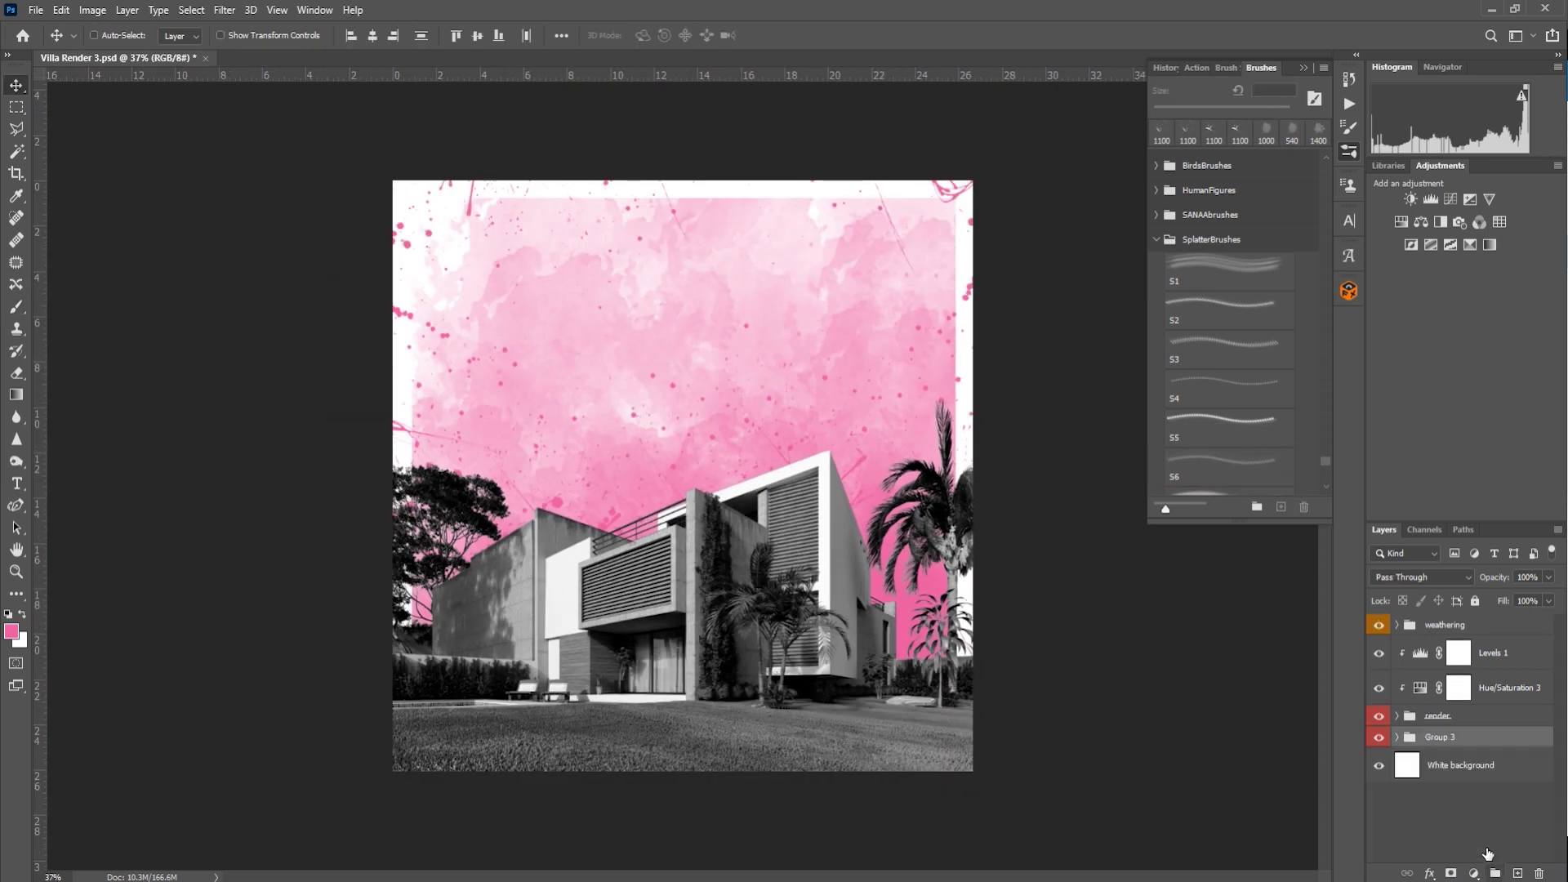
{"action": "double_click", "coordinate": [1440, 737]}
{"action": "type", "text": "sky"}
{"action": "key", "text": "Return"}
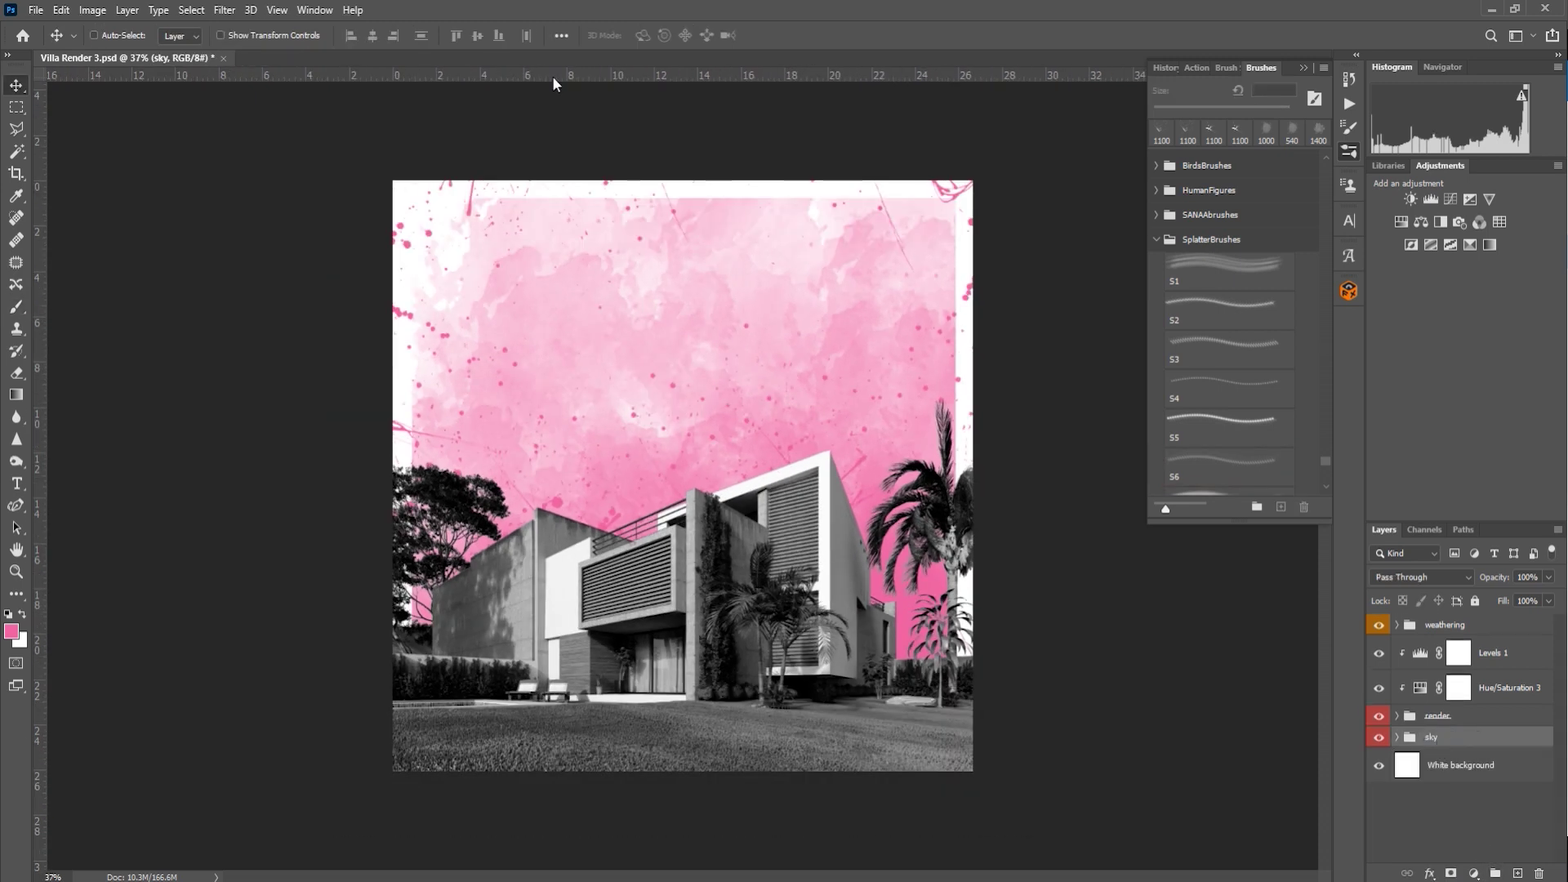
Step: Place a horizontal guide across the villa's ground floor and create a layer named "custom people" directly below the weathering group
{"action": "left_click_drag", "start_coordinate": [553, 77], "coordinate": [549, 649]}
{"action": "left_click", "coordinate": [1480, 718]}
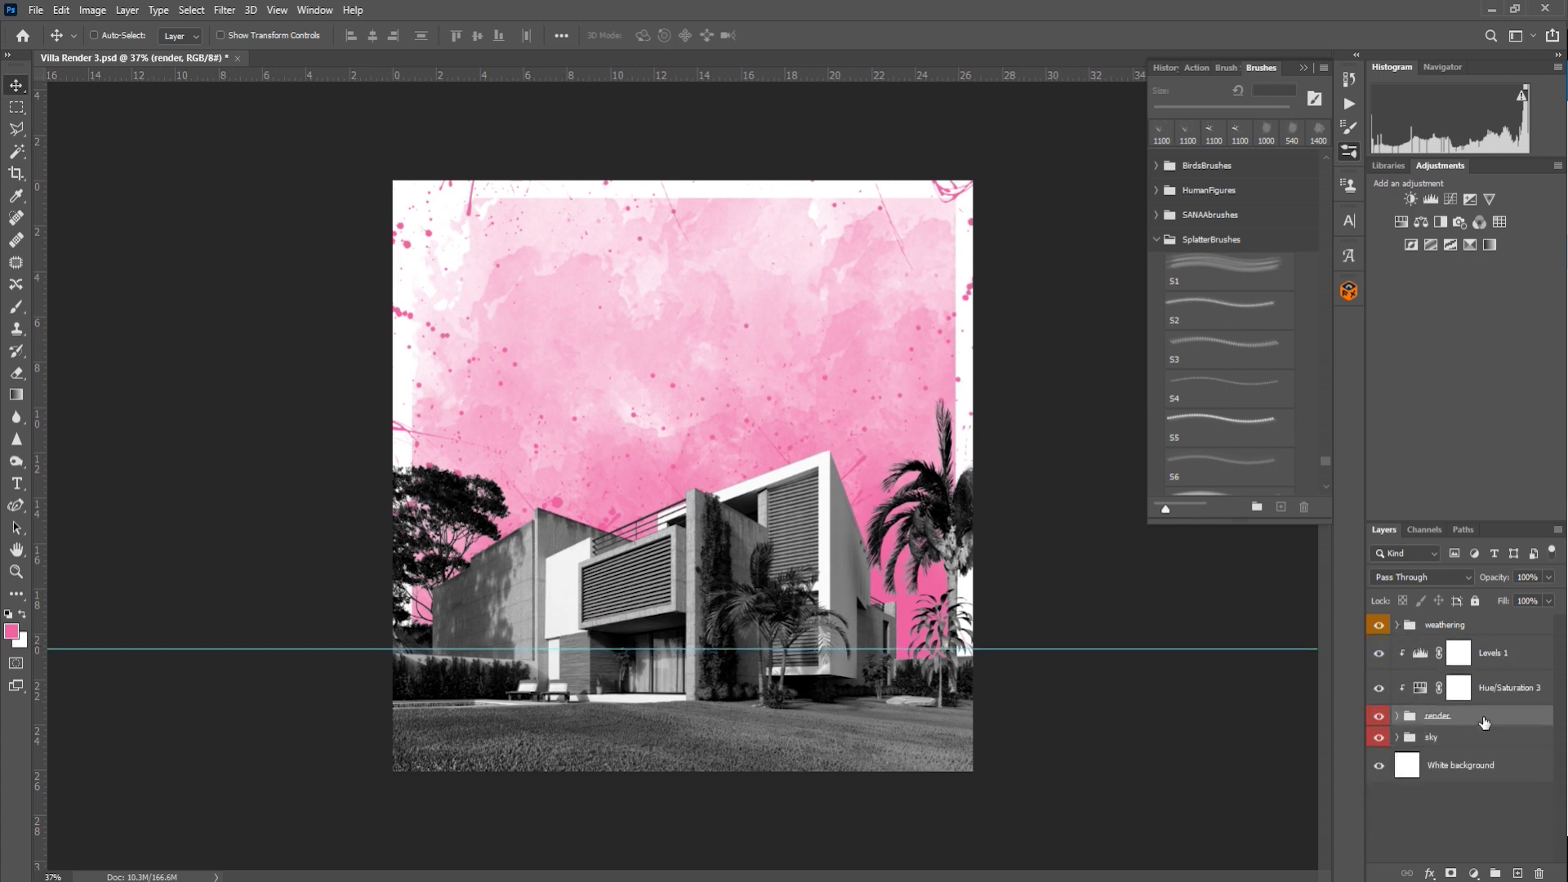
{"action": "key", "text": "ctrl+shift+alt+n"}
{"action": "double_click", "coordinate": [1443, 653]}
{"action": "type", "text": "peopl"}
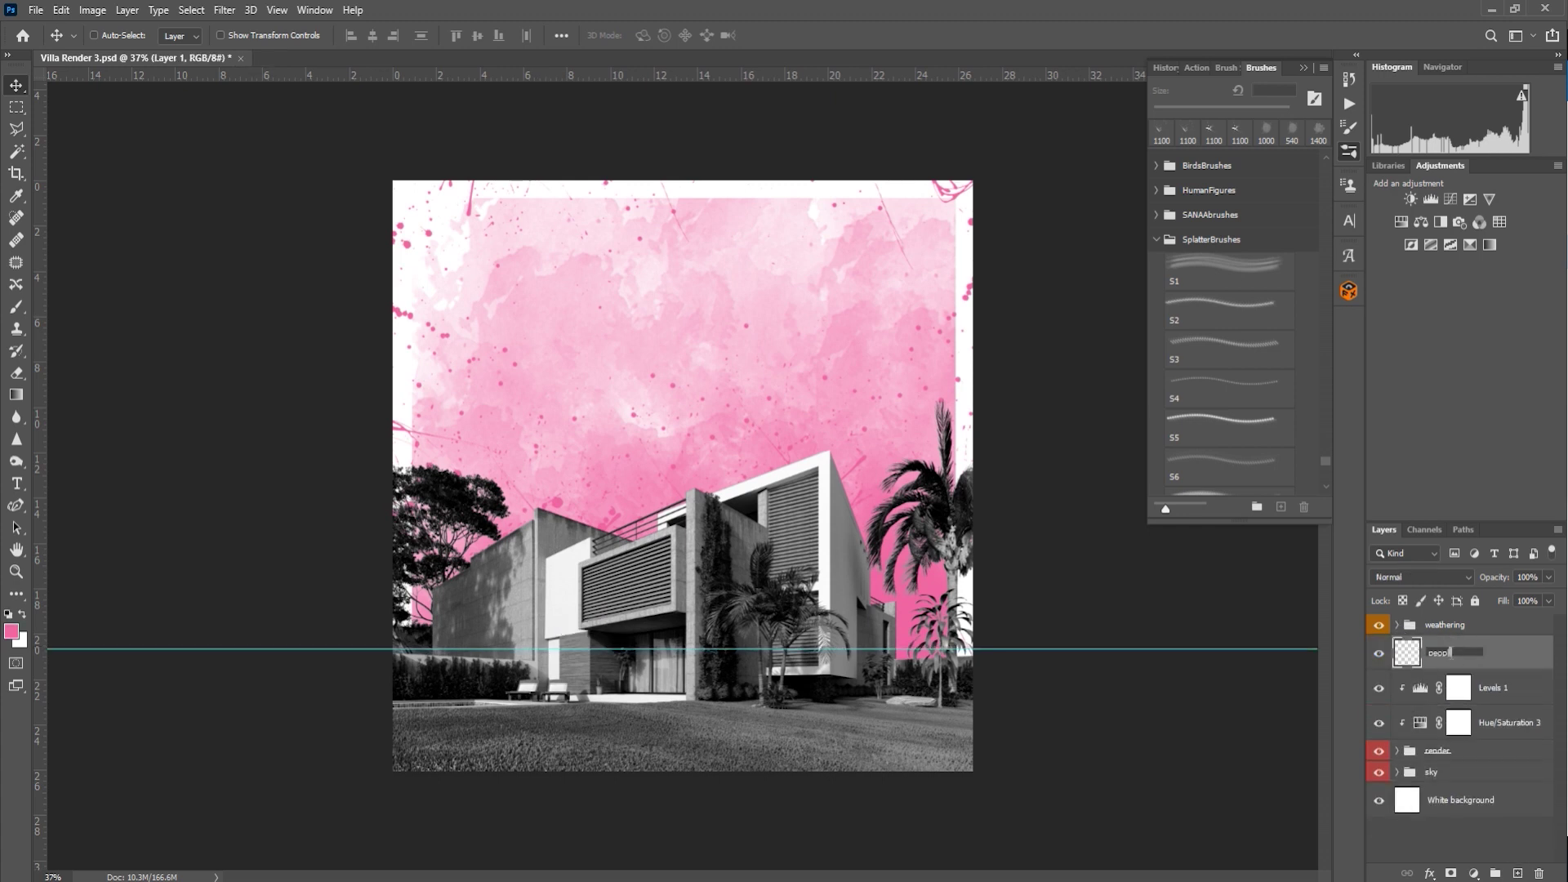
{"action": "type", "text": "stom people"}
{"action": "key", "text": "Return"}
Step: Stamp a pink walking figure on the lawn near the palm, head at the guide, using the Sanaa 4 brush at 300 px
{"action": "left_click", "coordinate": [1157, 239]}
{"action": "left_click", "coordinate": [1159, 310]}
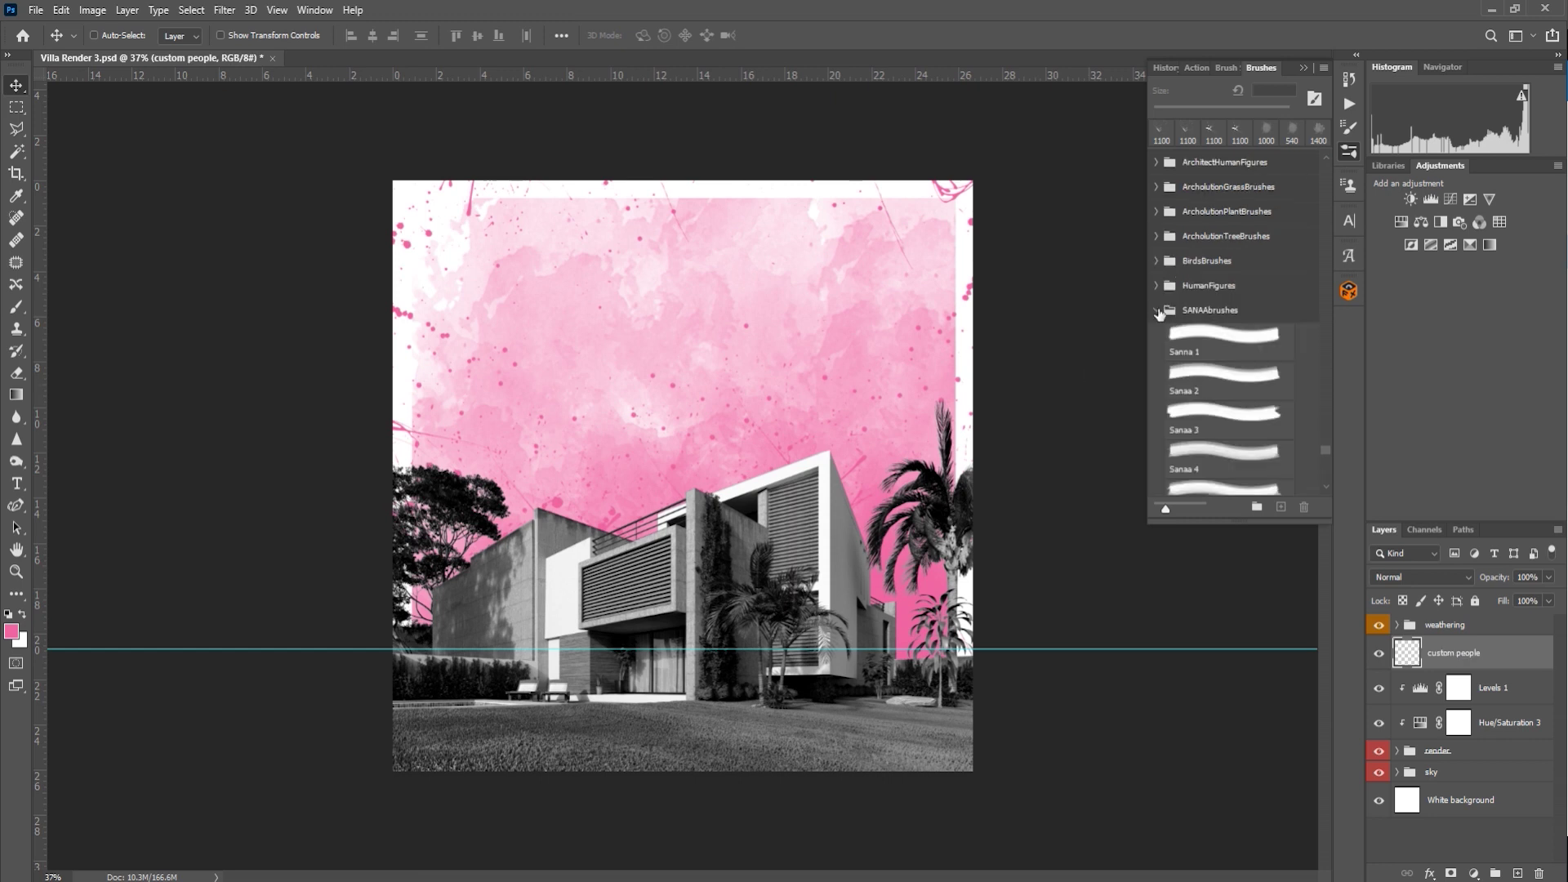
{"action": "scroll", "coordinate": [1240, 377], "scroll_direction": "down", "scroll_amount": 1}
{"action": "left_click", "coordinate": [1225, 426]}
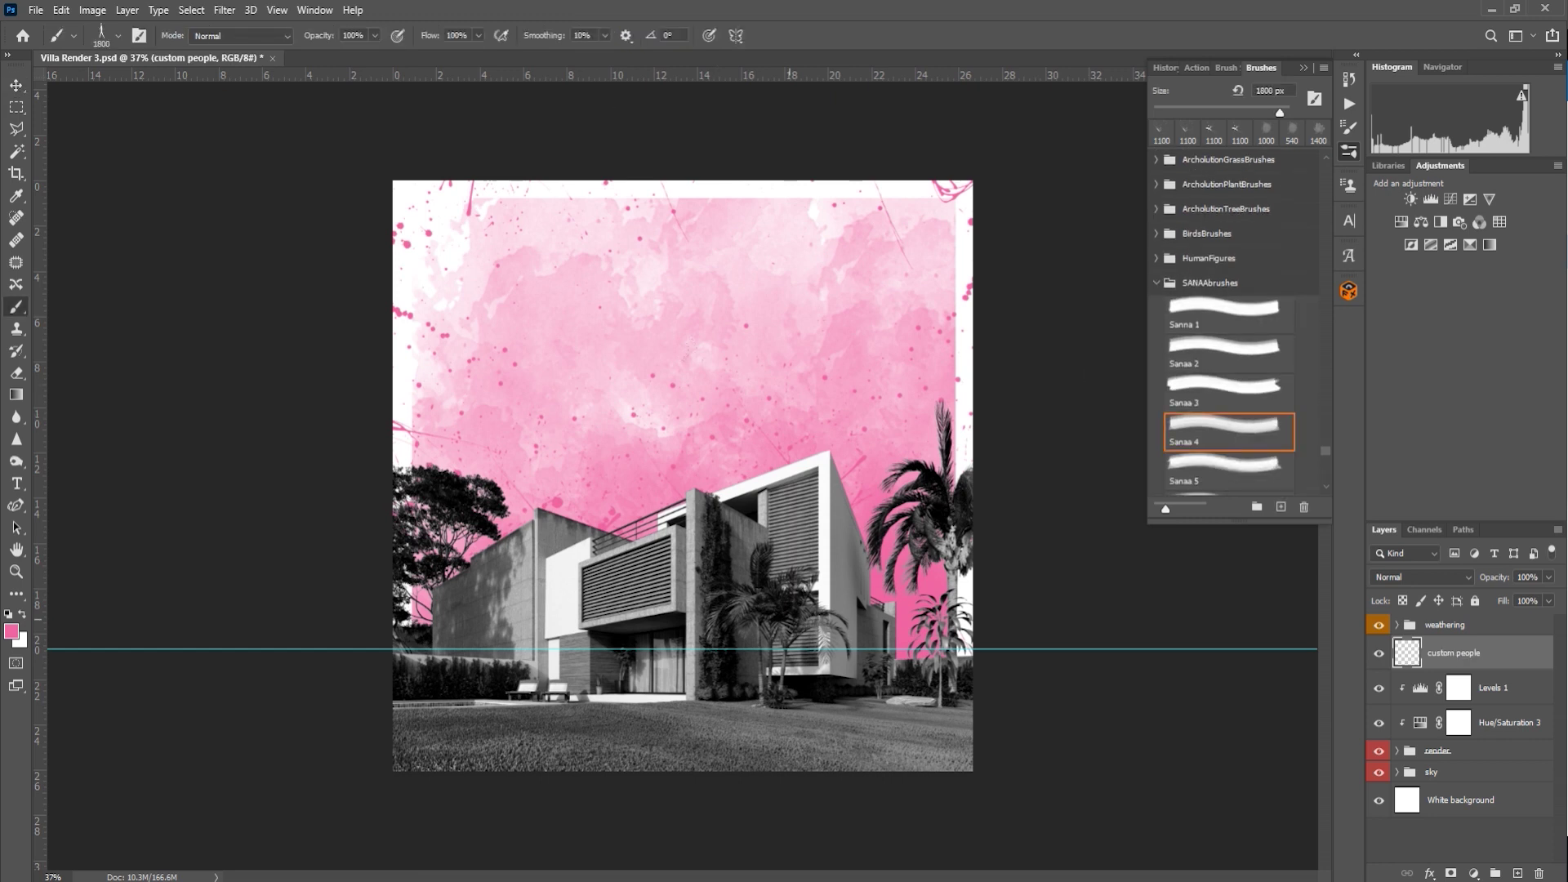
{"action": "key", "text": "bracketleft"}
{"action": "key", "text": "bracketleft"}
{"action": "key", "text": "bracketleft"}
{"action": "key", "text": "bracketleft"}
{"action": "key", "text": "bracketleft"}
{"action": "key", "text": "bracketleft"}
{"action": "key", "text": "bracketleft"}
{"action": "key", "text": "bracketleft"}
{"action": "key", "text": "bracketleft"}
{"action": "key", "text": "bracketleft"}
{"action": "key", "text": "bracketleft"}
{"action": "key", "text": "bracketleft"}
{"action": "key", "text": "bracketleft"}
{"action": "key", "text": "bracketleft"}
{"action": "key", "text": "bracketleft"}
{"action": "left_click", "coordinate": [798, 691]}
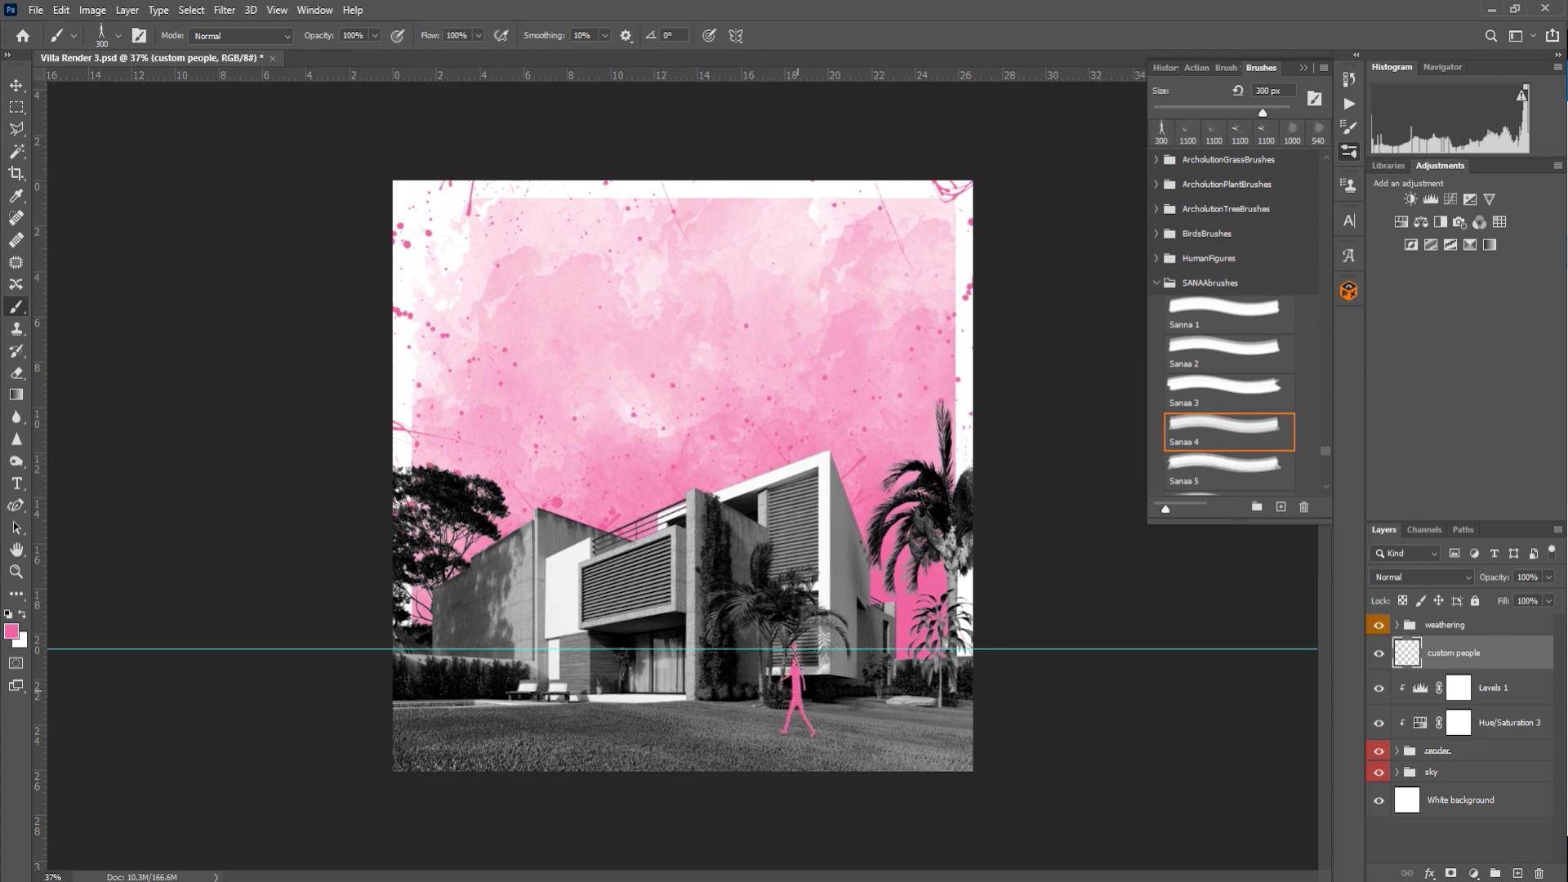
Step: Stamp a leaping pink figure in front of the villa's glass doors with the Sanna 13 brush at 200 px
{"action": "scroll", "coordinate": [800, 693], "scroll_direction": "up", "scroll_amount": 5}
{"action": "scroll", "coordinate": [801, 692], "scroll_direction": "down", "scroll_amount": 5}
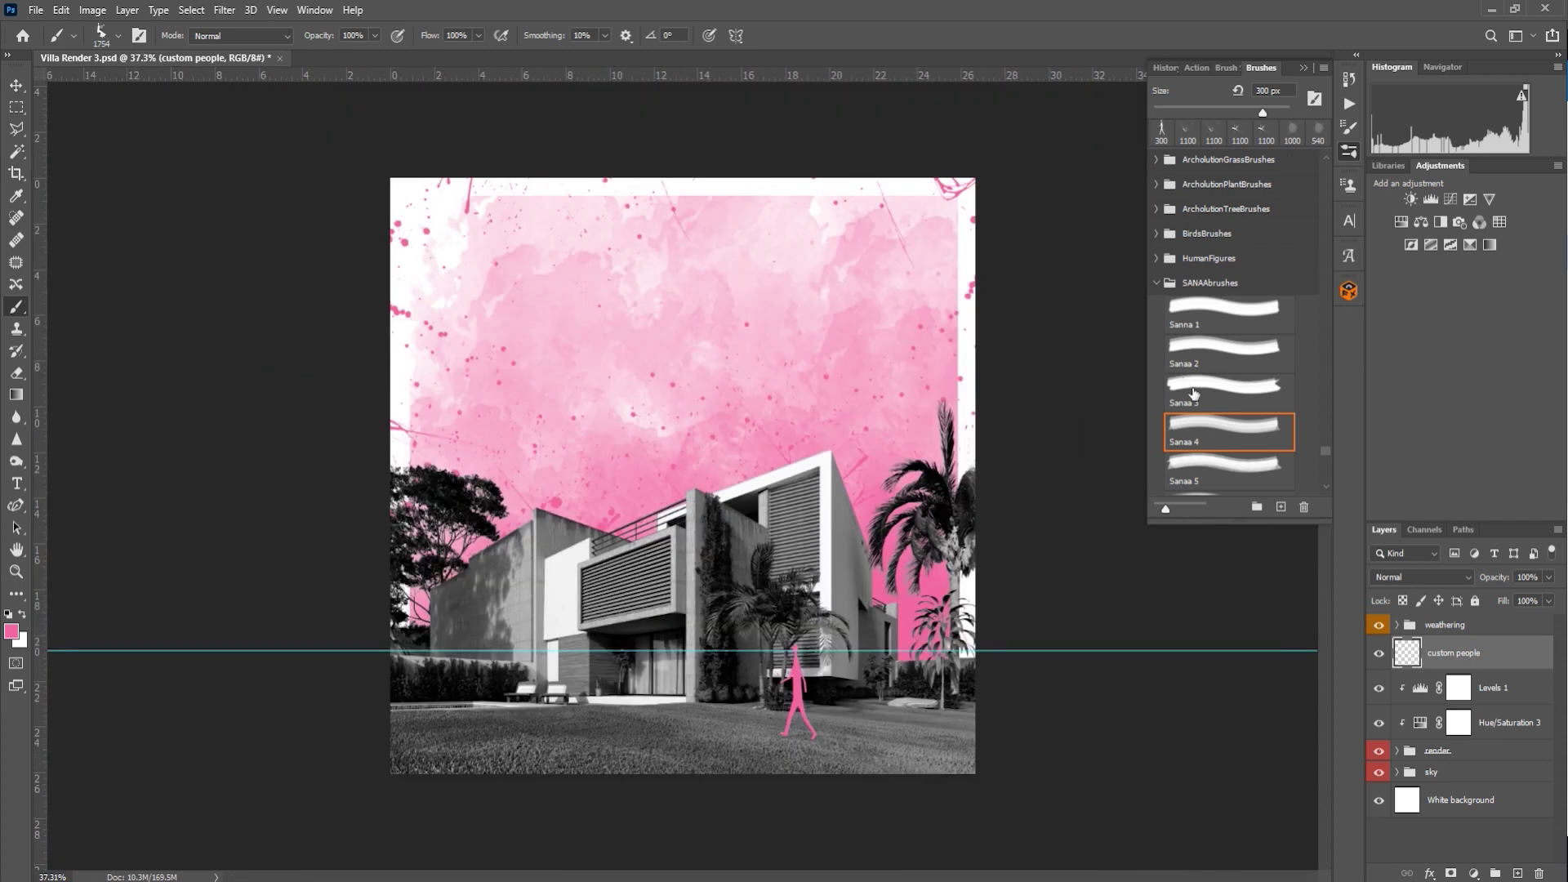
{"action": "scroll", "coordinate": [1225, 388], "scroll_direction": "down", "scroll_amount": 1}
{"action": "scroll", "coordinate": [1223, 384], "scroll_direction": "down", "scroll_amount": 5}
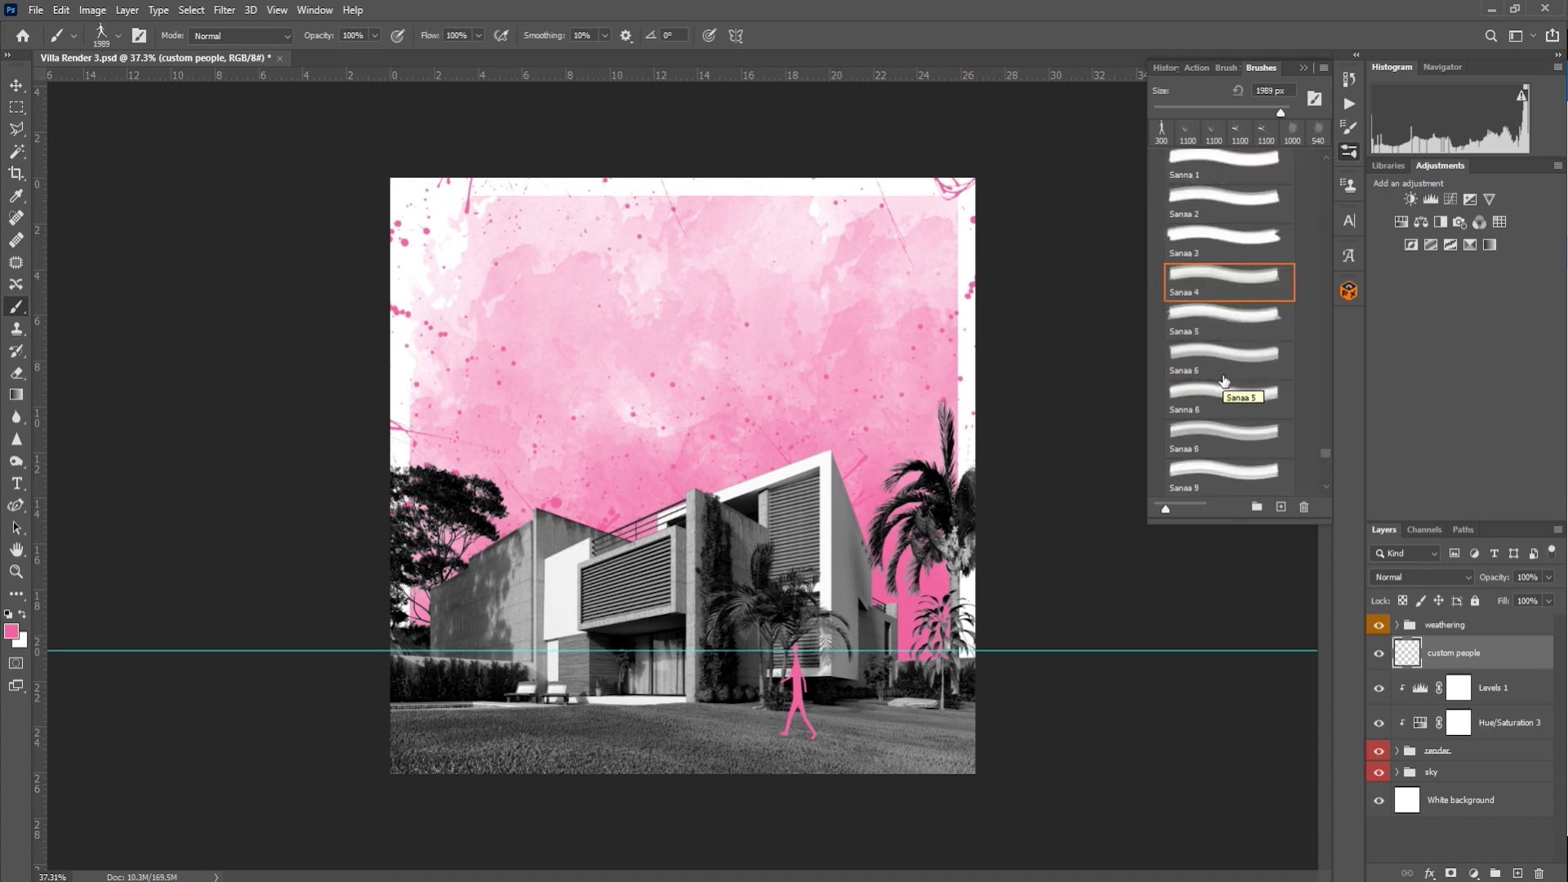
{"action": "left_click", "coordinate": [1215, 412]}
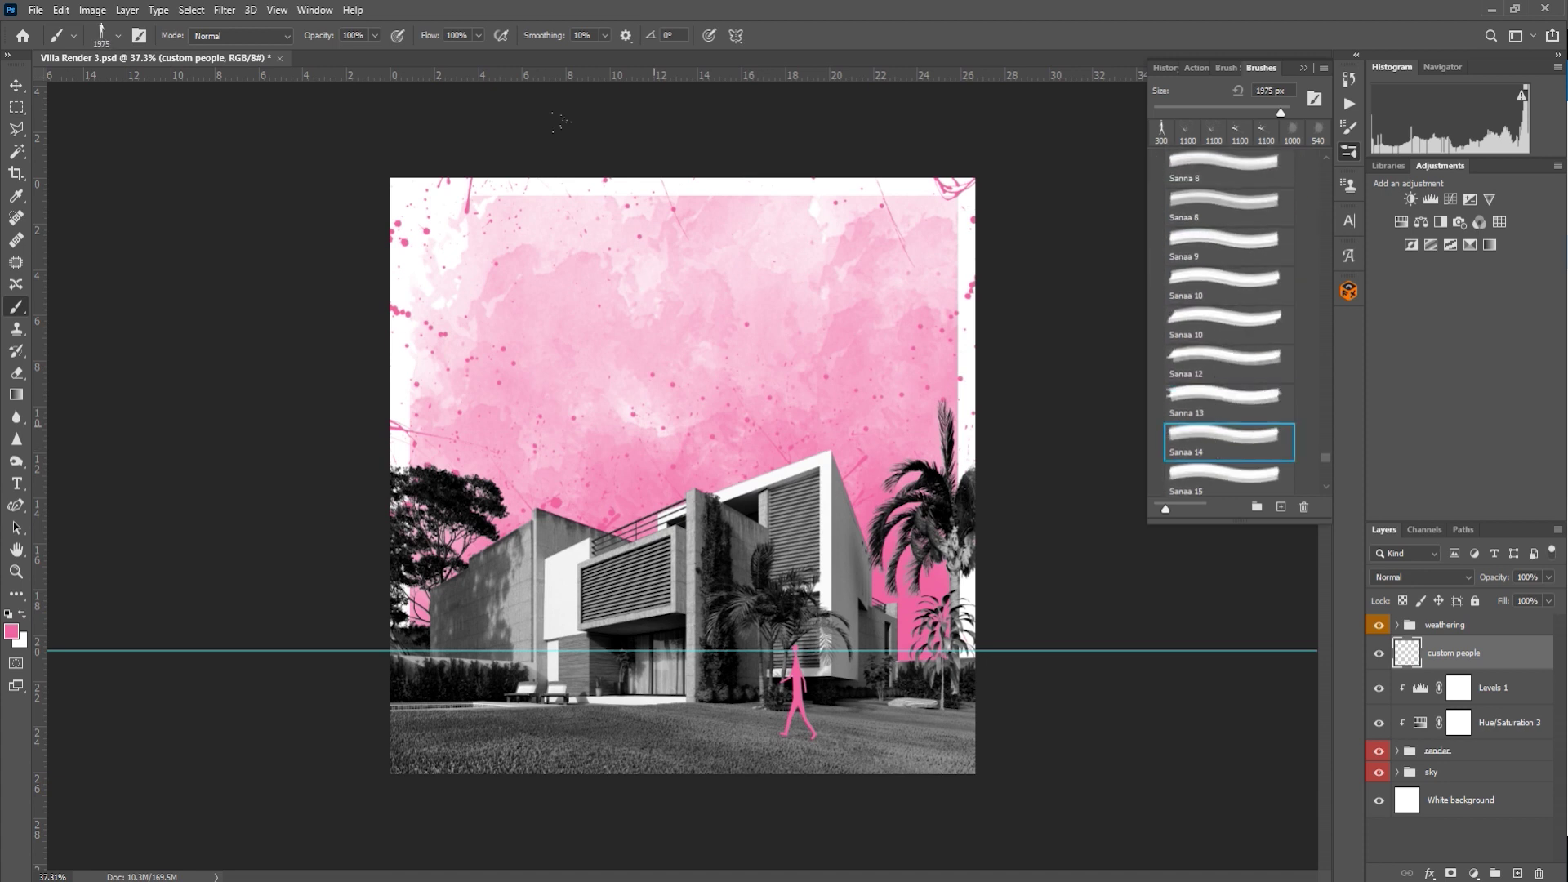
{"action": "key", "text": "bracketleft"}
{"action": "key", "text": "bracketleft"}
{"action": "key", "text": "bracketleft"}
{"action": "key", "text": "bracketleft"}
{"action": "key", "text": "bracketleft"}
{"action": "key", "text": "bracketleft"}
{"action": "key", "text": "bracketleft"}
{"action": "key", "text": "bracketleft"}
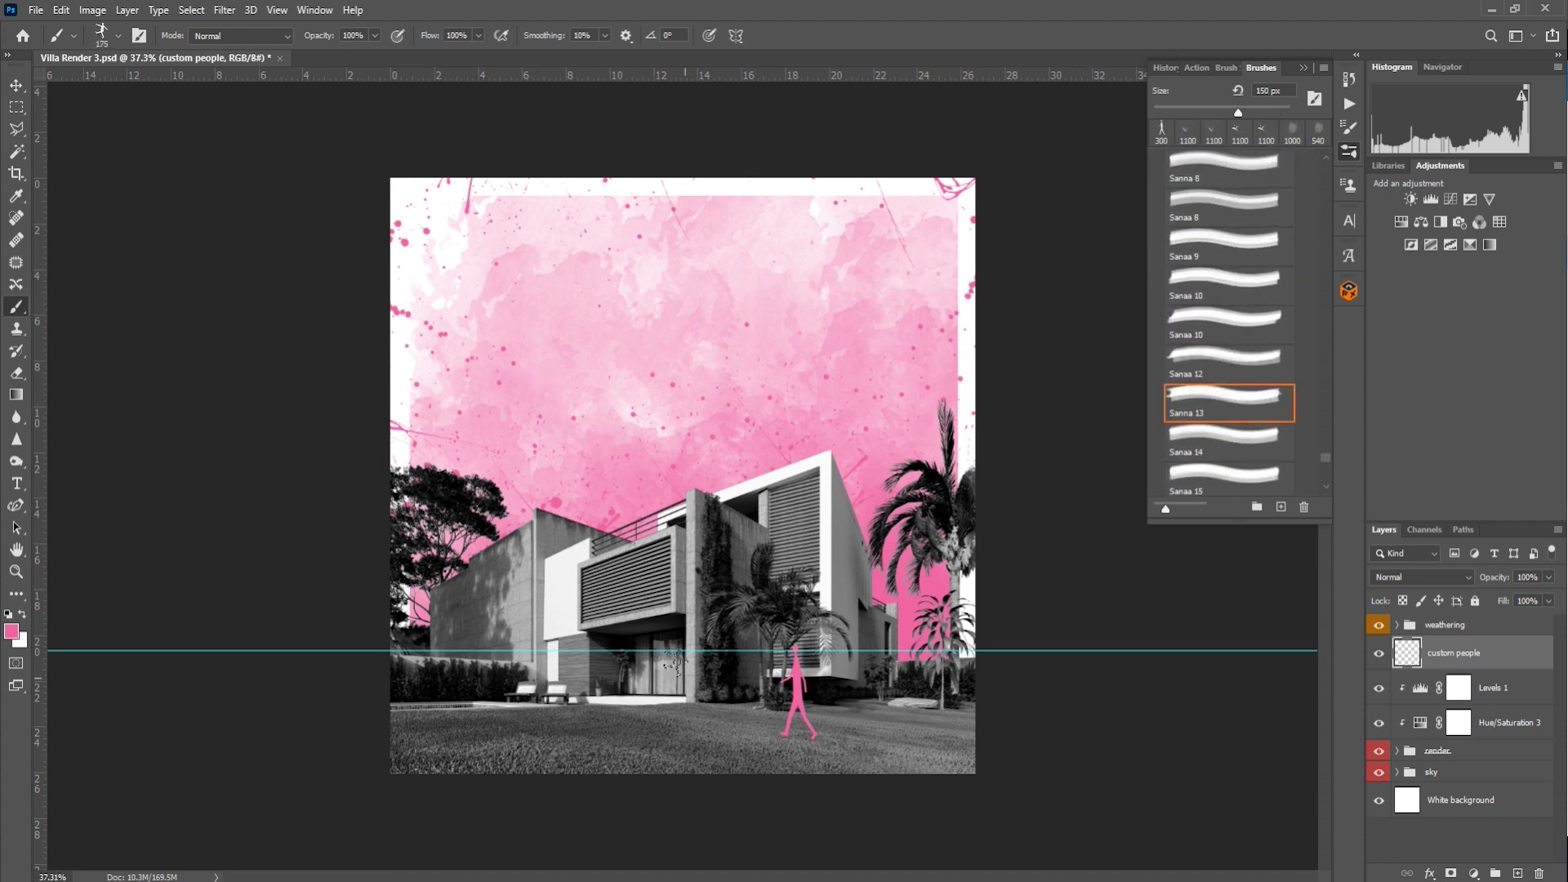
{"action": "left_click", "coordinate": [690, 681]}
Step: Stamp a standing pink figure in the left foreground of the lawn with the Sanaa 15 brush at 400 px
{"action": "key", "text": "period"}
{"action": "left_click", "coordinate": [1233, 477]}
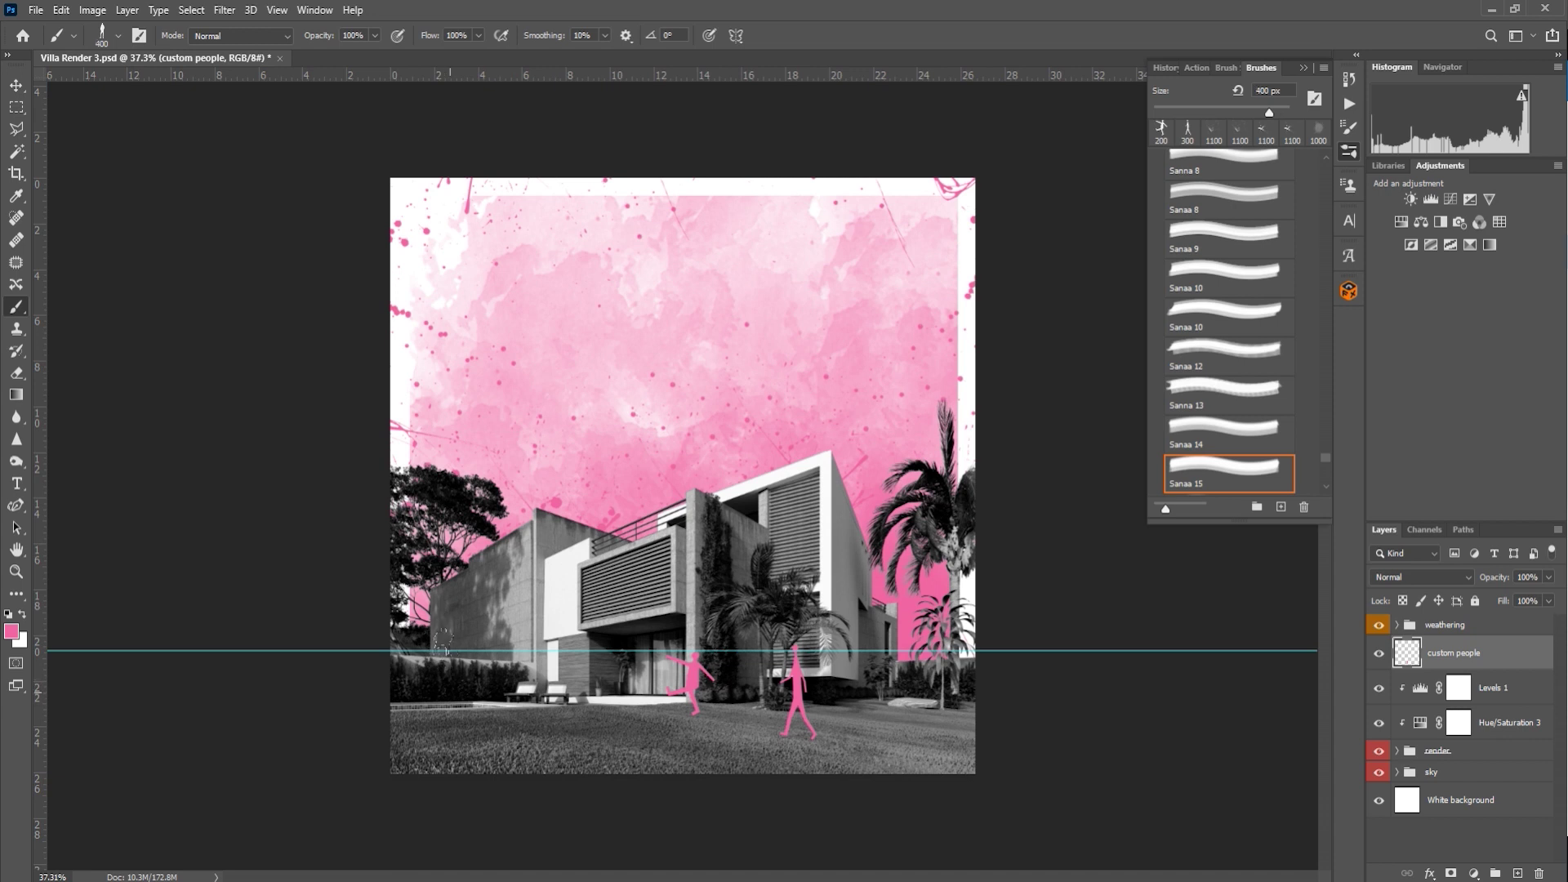
{"action": "left_click", "coordinate": [451, 704]}
Step: Lasso the standing foreground figure and transform it, moving it toward the image's left edge and enlarging it slightly
{"action": "key", "text": "l"}
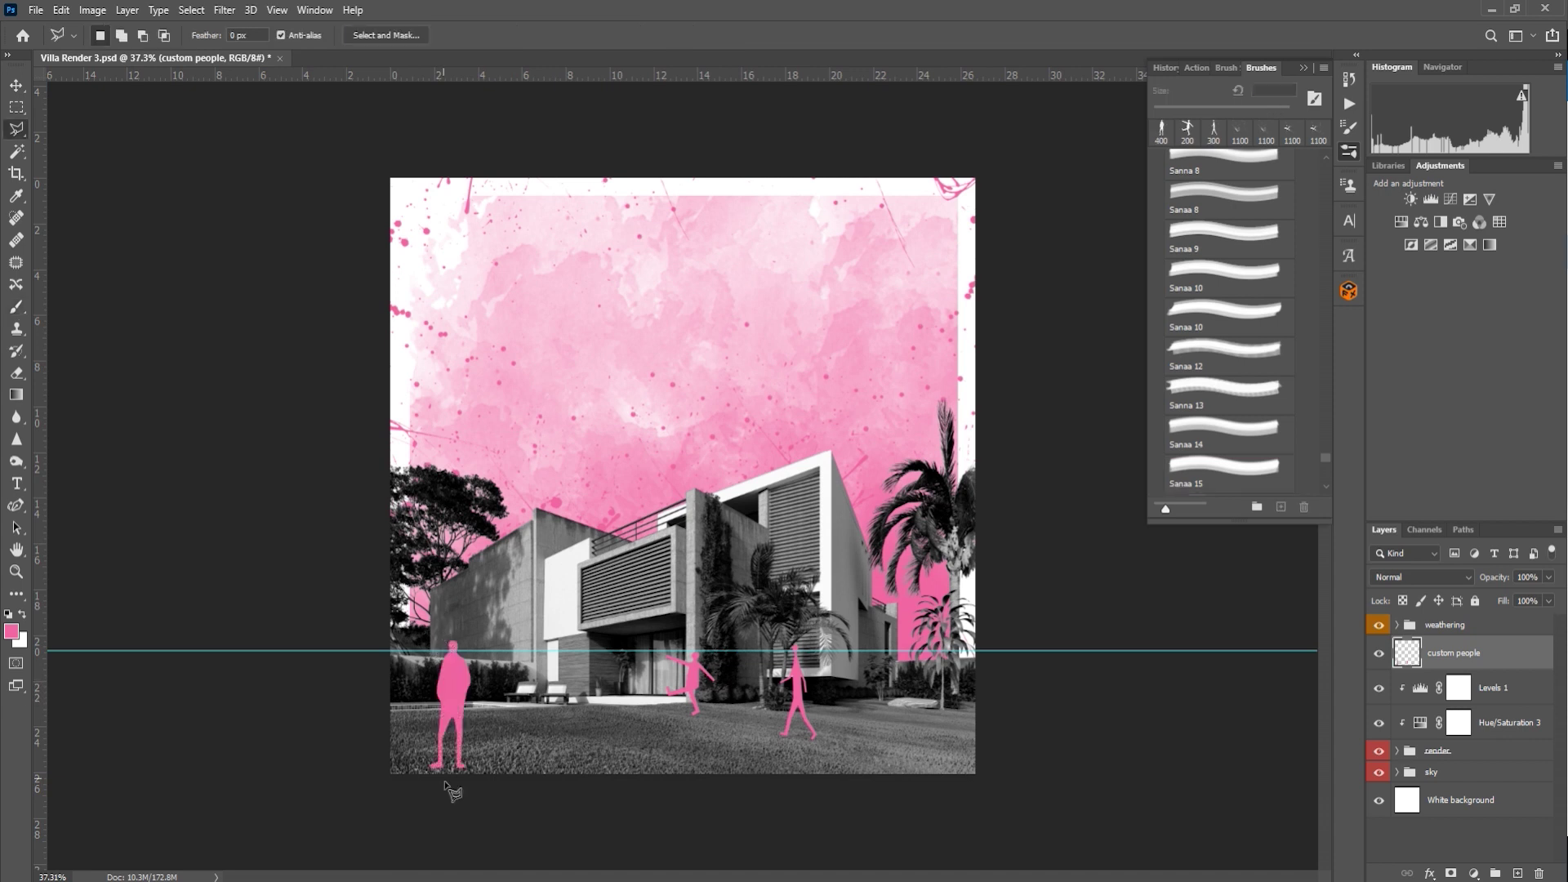
{"action": "left_click", "coordinate": [446, 789]}
{"action": "left_click", "coordinate": [403, 757]}
{"action": "left_click", "coordinate": [404, 659]}
{"action": "left_click", "coordinate": [450, 614]}
{"action": "left_click", "coordinate": [507, 675]}
{"action": "left_click", "coordinate": [515, 749]}
{"action": "left_click", "coordinate": [472, 805]}
{"action": "key", "text": "ctrl+t"}
{"action": "right_click", "coordinate": [474, 808]}
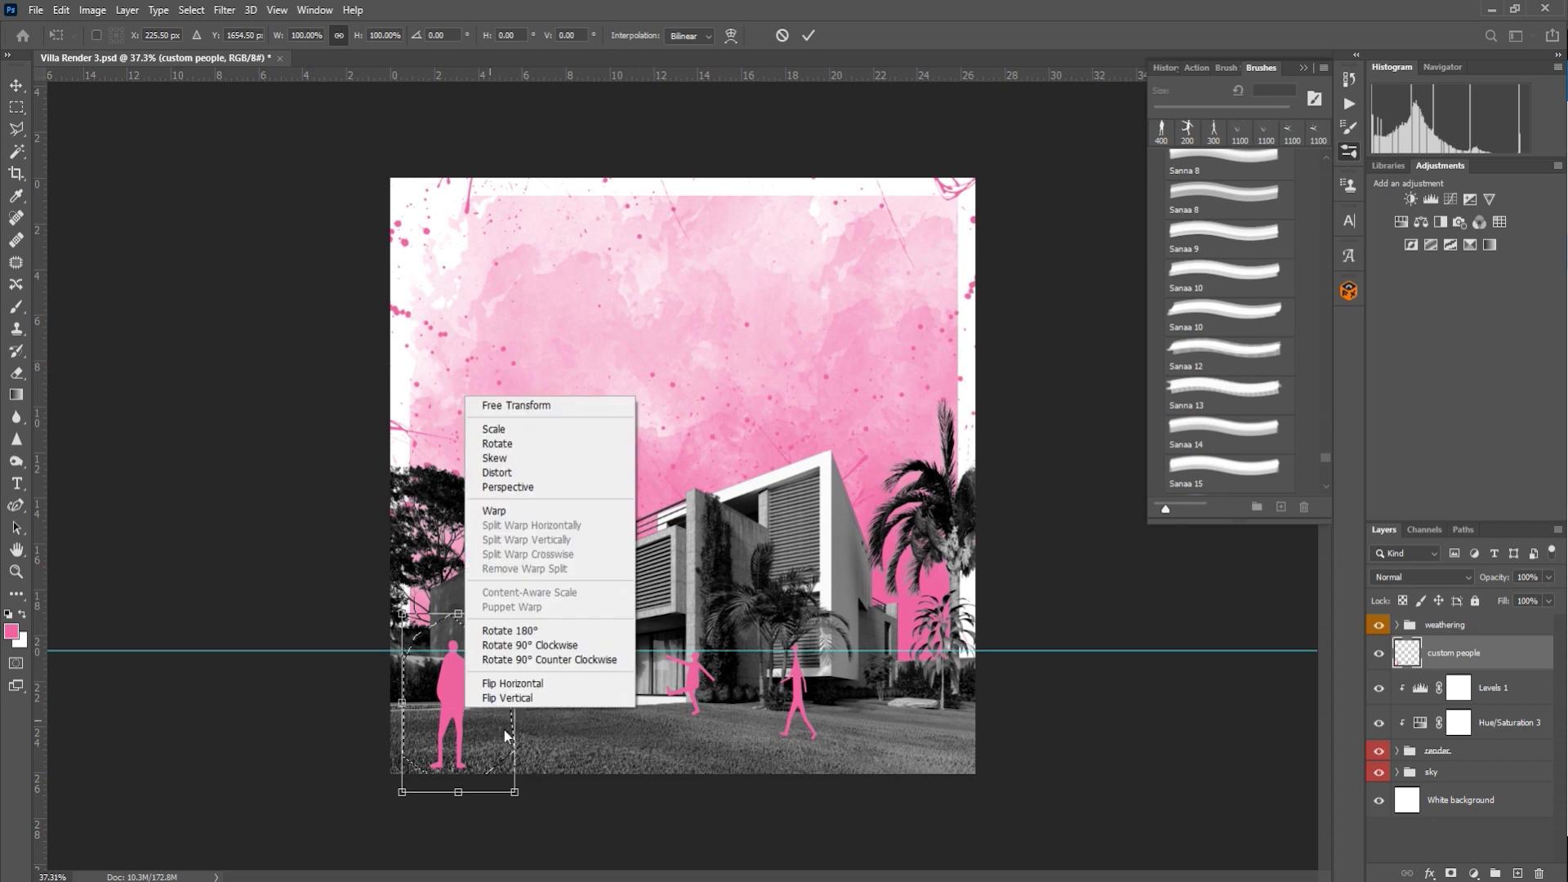
{"action": "left_click", "coordinate": [498, 781]}
{"action": "left_click_drag", "start_coordinate": [437, 683], "coordinate": [403, 692]}
{"action": "left_click_drag", "start_coordinate": [470, 625], "coordinate": [479, 619]}
{"action": "left_click", "coordinate": [809, 36]}
{"action": "key", "text": "ctrl+0"}
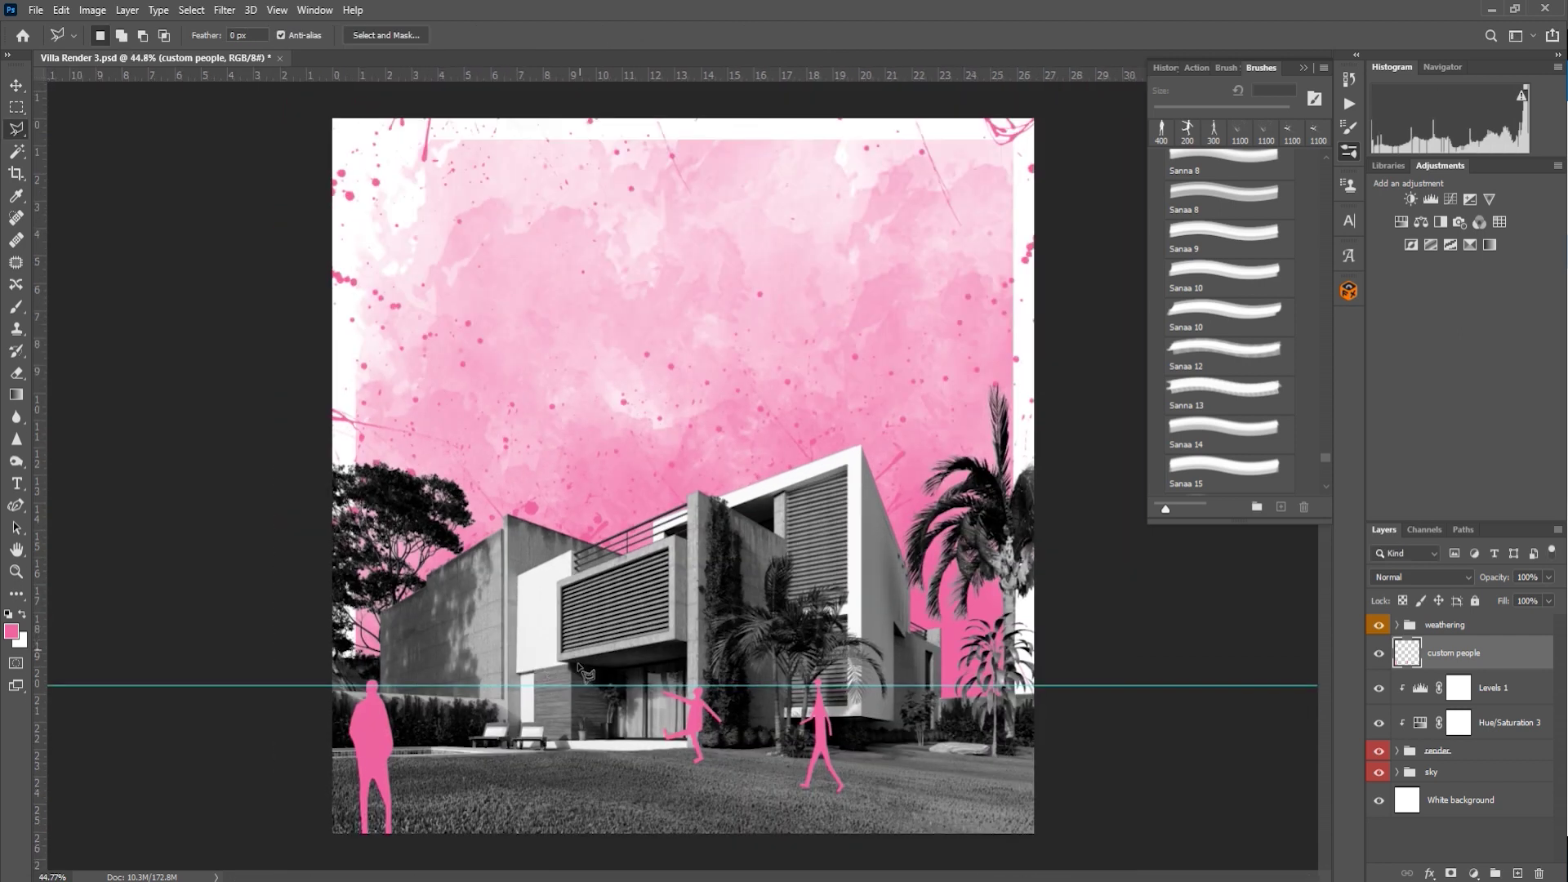
Step: Stamp a pink figure beside the sun loungers with the Sanaa 8 brush at 175 px, its head at the guide
{"action": "left_click", "coordinate": [1227, 373]}
{"action": "scroll", "coordinate": [1226, 382], "scroll_direction": "up", "scroll_amount": 1}
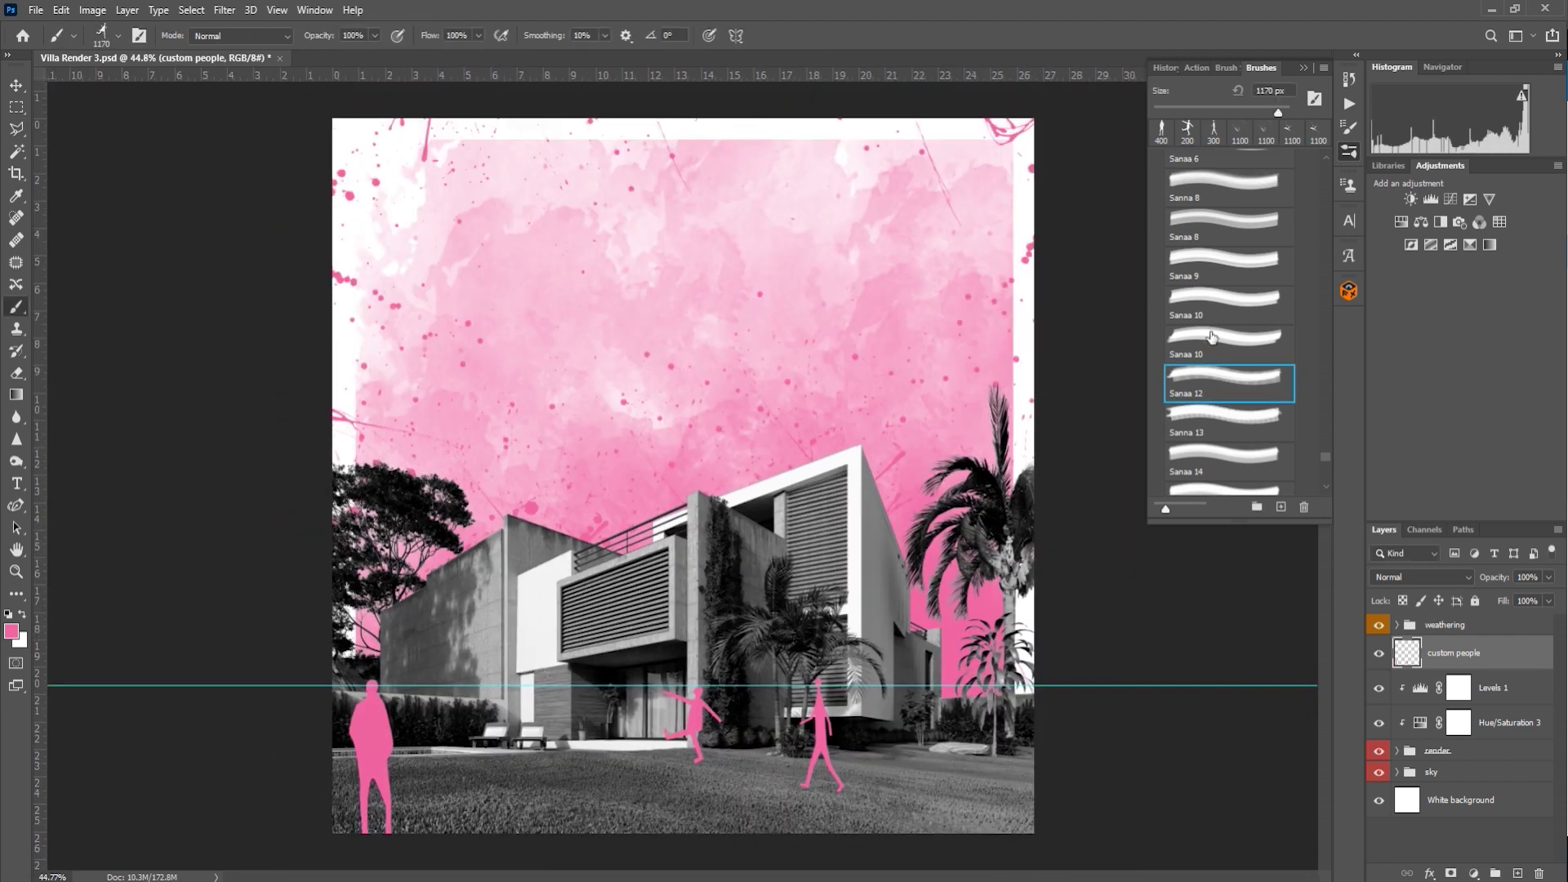
{"action": "scroll", "coordinate": [1215, 335], "scroll_direction": "up", "scroll_amount": 1}
{"action": "left_click", "coordinate": [1221, 295]}
{"action": "left_click", "coordinate": [1227, 248]}
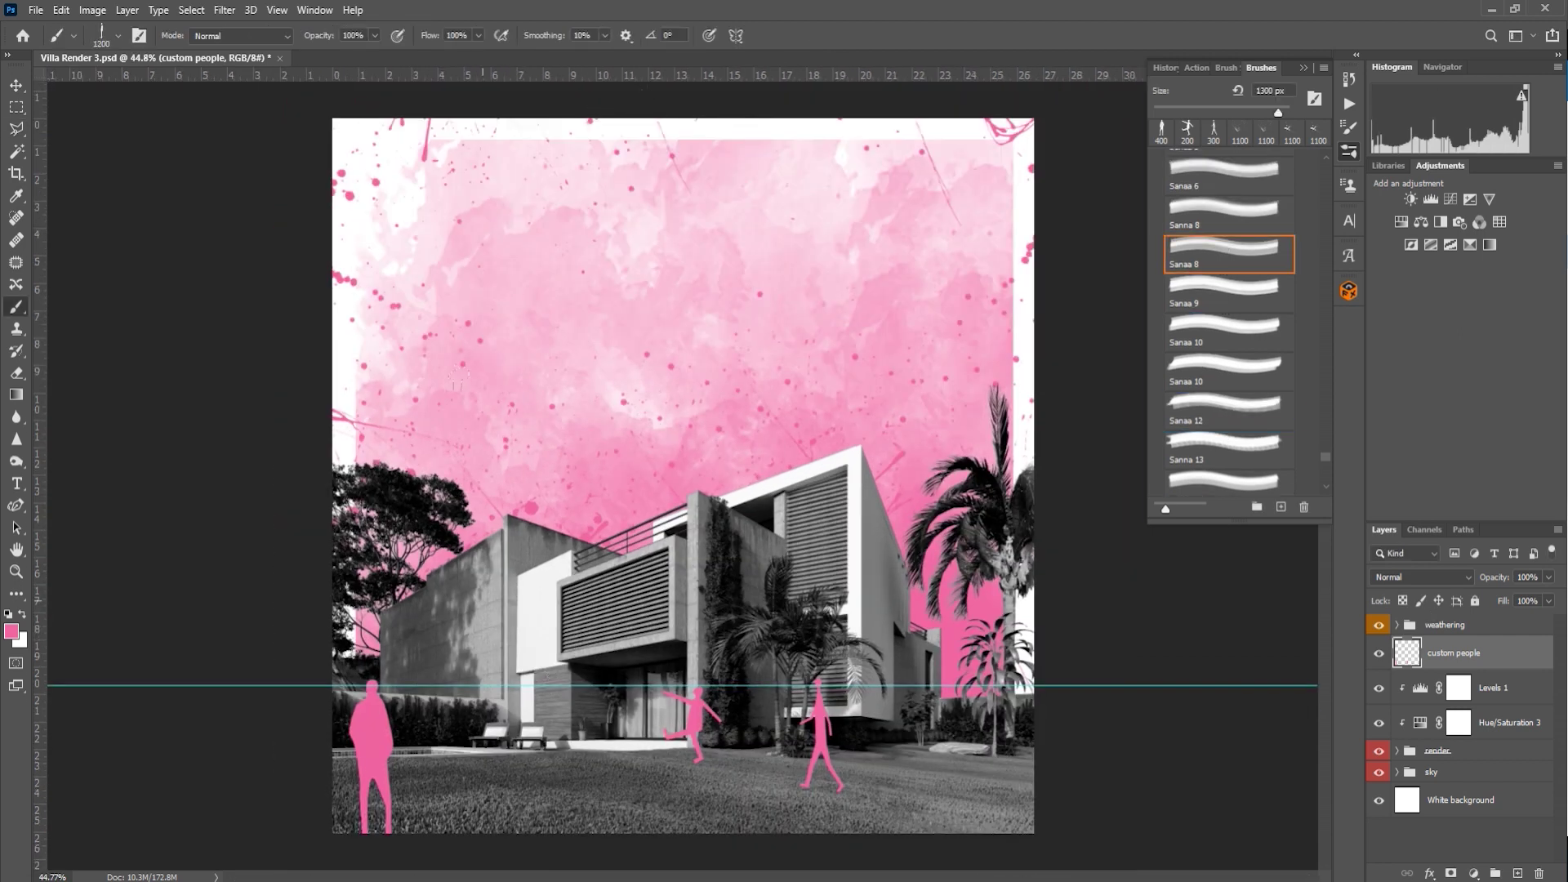
{"action": "key", "text": "bracketleft"}
{"action": "key", "text": "bracketleft"}
{"action": "key", "text": "bracketleft"}
{"action": "key", "text": "bracketleft"}
{"action": "key", "text": "bracketleft"}
{"action": "key", "text": "bracketleft"}
{"action": "key", "text": "bracketleft"}
{"action": "key", "text": "bracketleft"}
{"action": "left_click", "coordinate": [493, 715]}
{"action": "scroll", "coordinate": [500, 696], "scroll_direction": "up", "scroll_amount": 10}
{"action": "left_click_drag", "start_coordinate": [500, 696], "coordinate": [615, 498]}
{"action": "scroll", "coordinate": [618, 515], "scroll_direction": "down", "scroll_amount": 3}
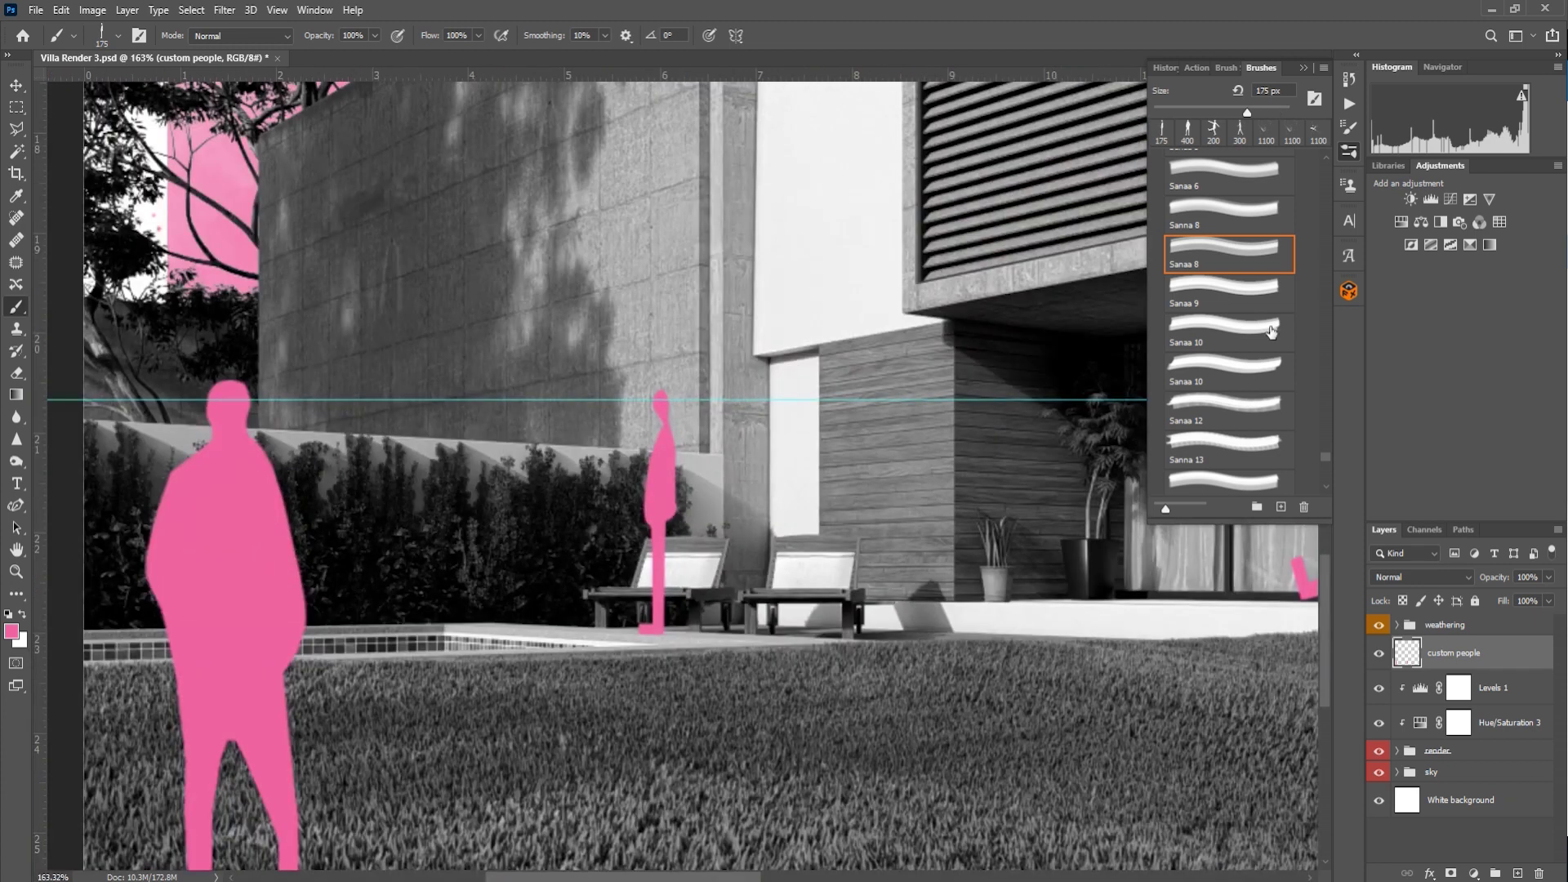
Step: Stamp a pink figure with a raised arm at the pool using the Sanna 8 brush at 200 px
{"action": "left_click", "coordinate": [1226, 219]}
{"action": "scroll", "coordinate": [1054, 268], "scroll_direction": "down", "scroll_amount": 4}
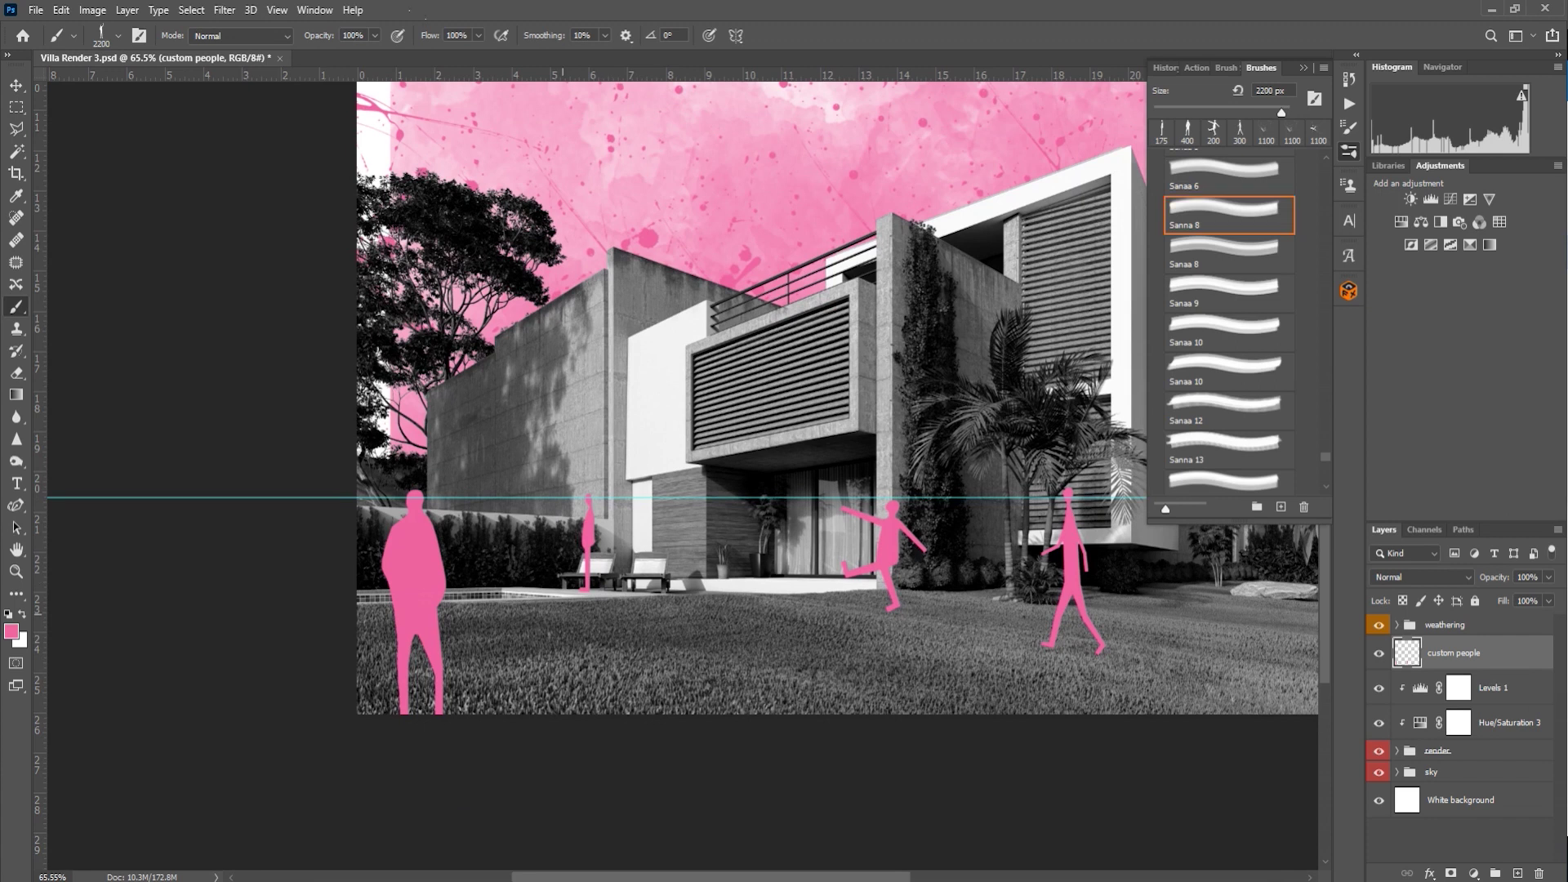
{"action": "key", "text": "bracketleft"}
{"action": "left_click", "coordinate": [505, 605]}
Step: Lasso the raised-arm figure's lower body below the pool edge and delete it so the figure appears in the water
{"action": "scroll", "coordinate": [505, 605], "scroll_direction": "up", "scroll_amount": 5}
{"action": "key", "text": "l"}
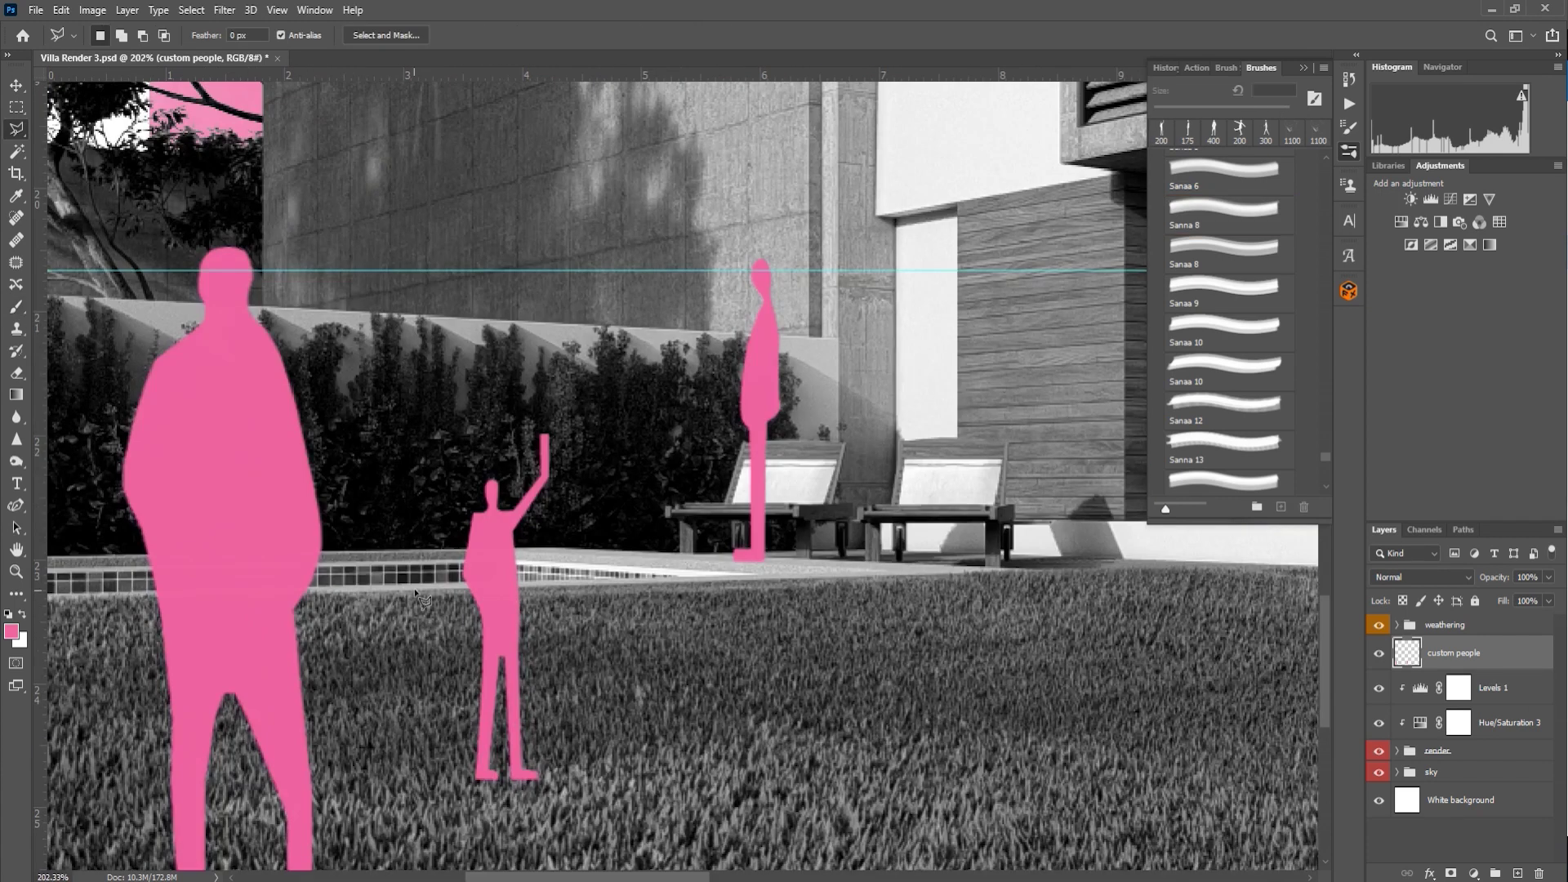
{"action": "left_click", "coordinate": [433, 582]}
{"action": "left_click", "coordinate": [666, 577]}
{"action": "left_click", "coordinate": [873, 609]}
{"action": "left_click", "coordinate": [802, 743]}
{"action": "left_click", "coordinate": [635, 810]}
{"action": "left_click", "coordinate": [514, 834]}
{"action": "left_click", "coordinate": [464, 822]}
{"action": "left_click", "coordinate": [414, 737]}
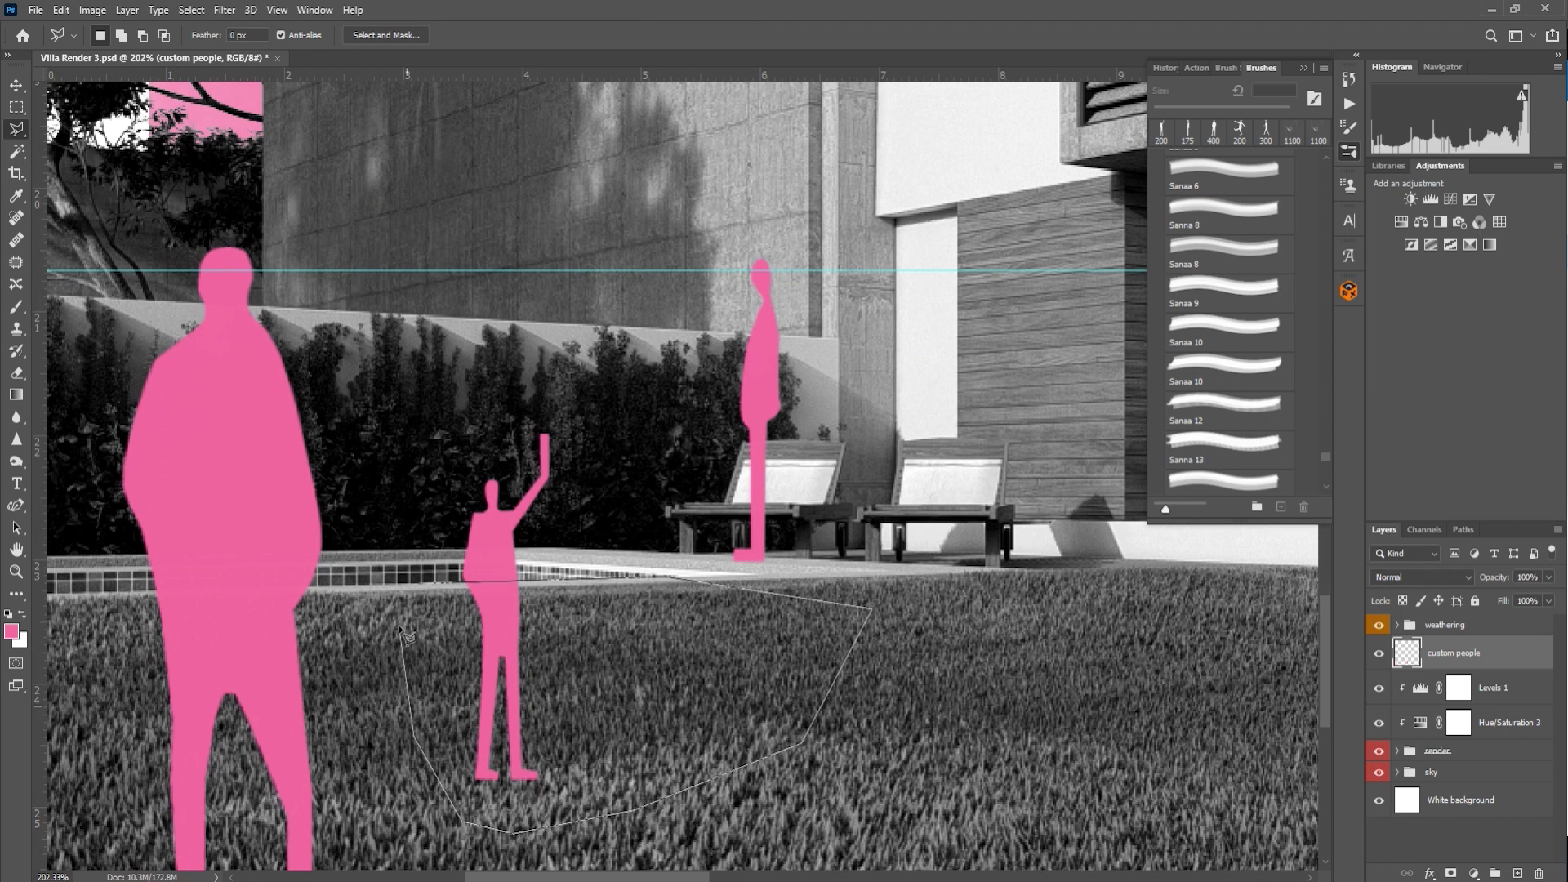
{"action": "double_click", "coordinate": [409, 633]}
{"action": "key", "text": "Delete"}
{"action": "scroll", "coordinate": [433, 641], "scroll_direction": "down", "scroll_amount": 5}
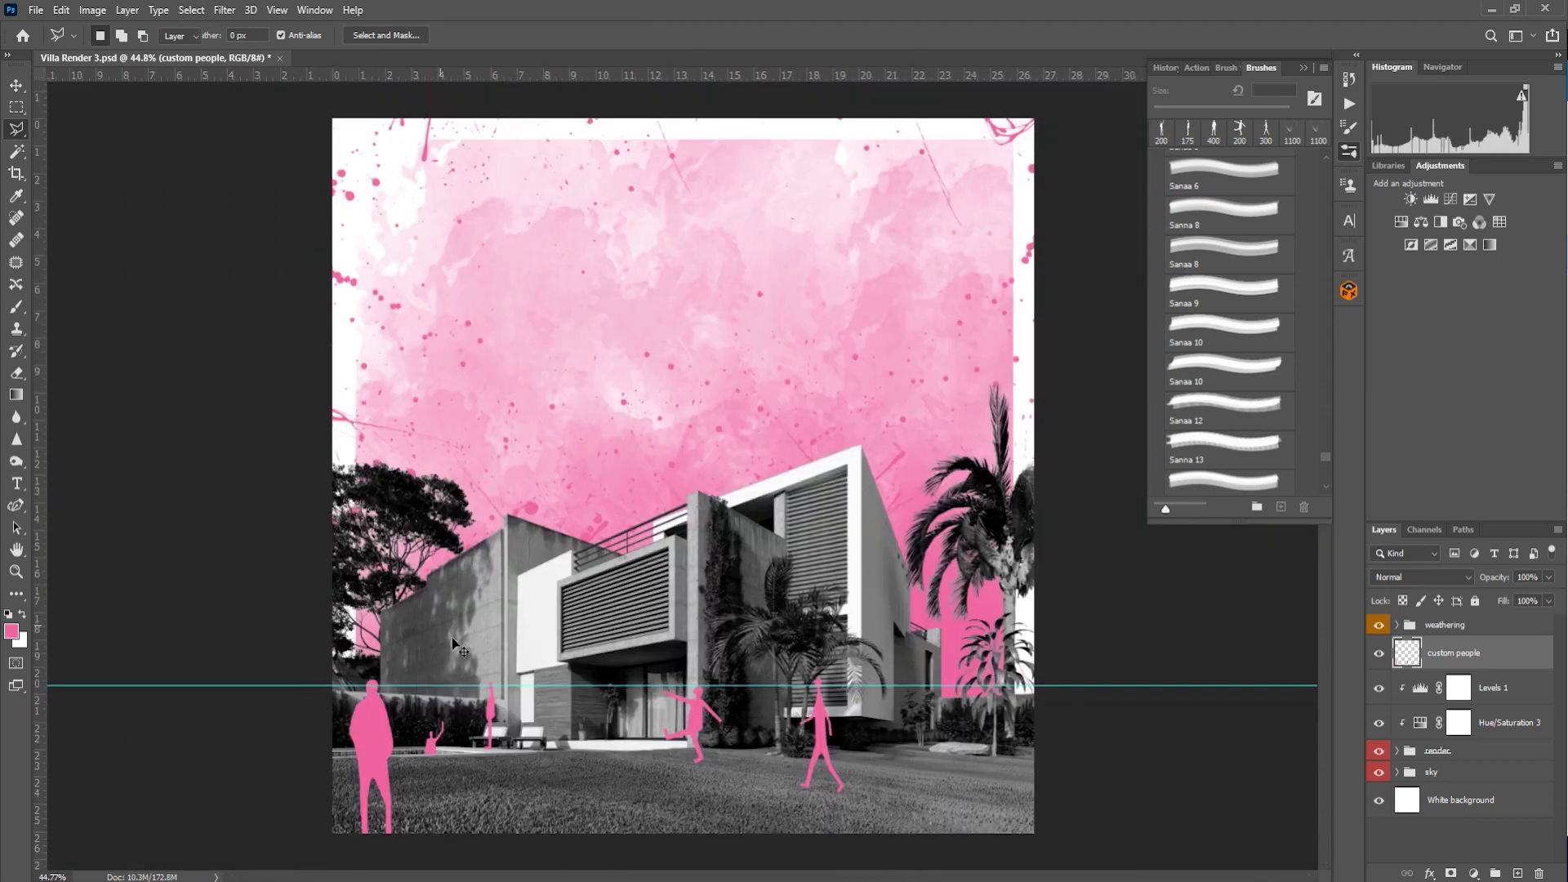
Step: Browse the people silhouette brushes and choose the Sanaa 25 brush
{"action": "key", "text": "b"}
{"action": "left_click", "coordinate": [1223, 408]}
{"action": "scroll", "coordinate": [1220, 447], "scroll_direction": "down", "scroll_amount": 1}
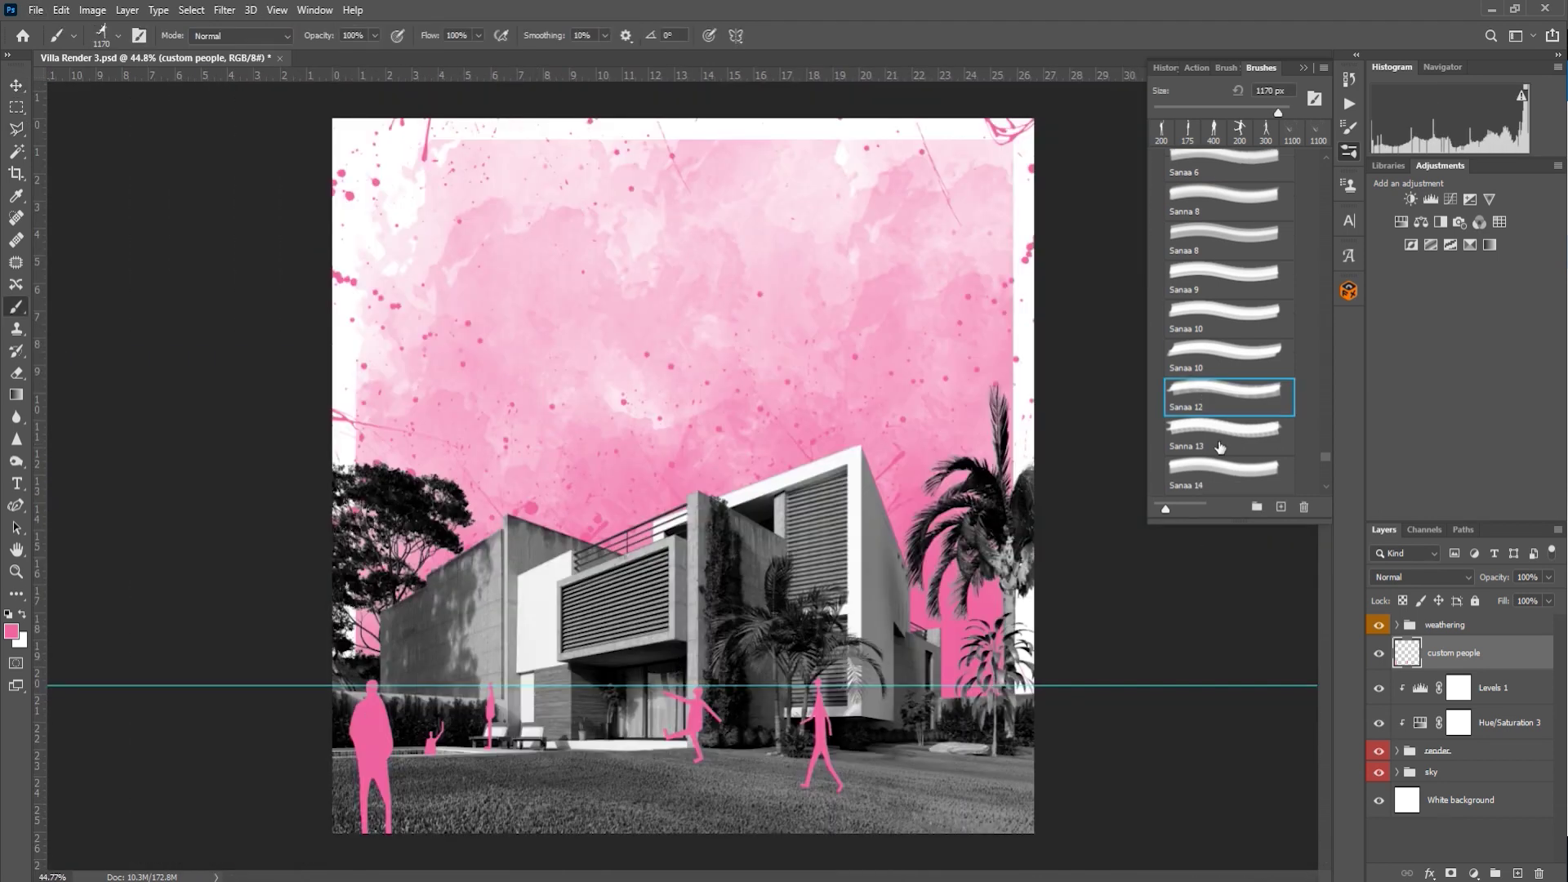
{"action": "scroll", "coordinate": [1219, 447], "scroll_direction": "down", "scroll_amount": 4}
{"action": "left_click", "coordinate": [1237, 421]}
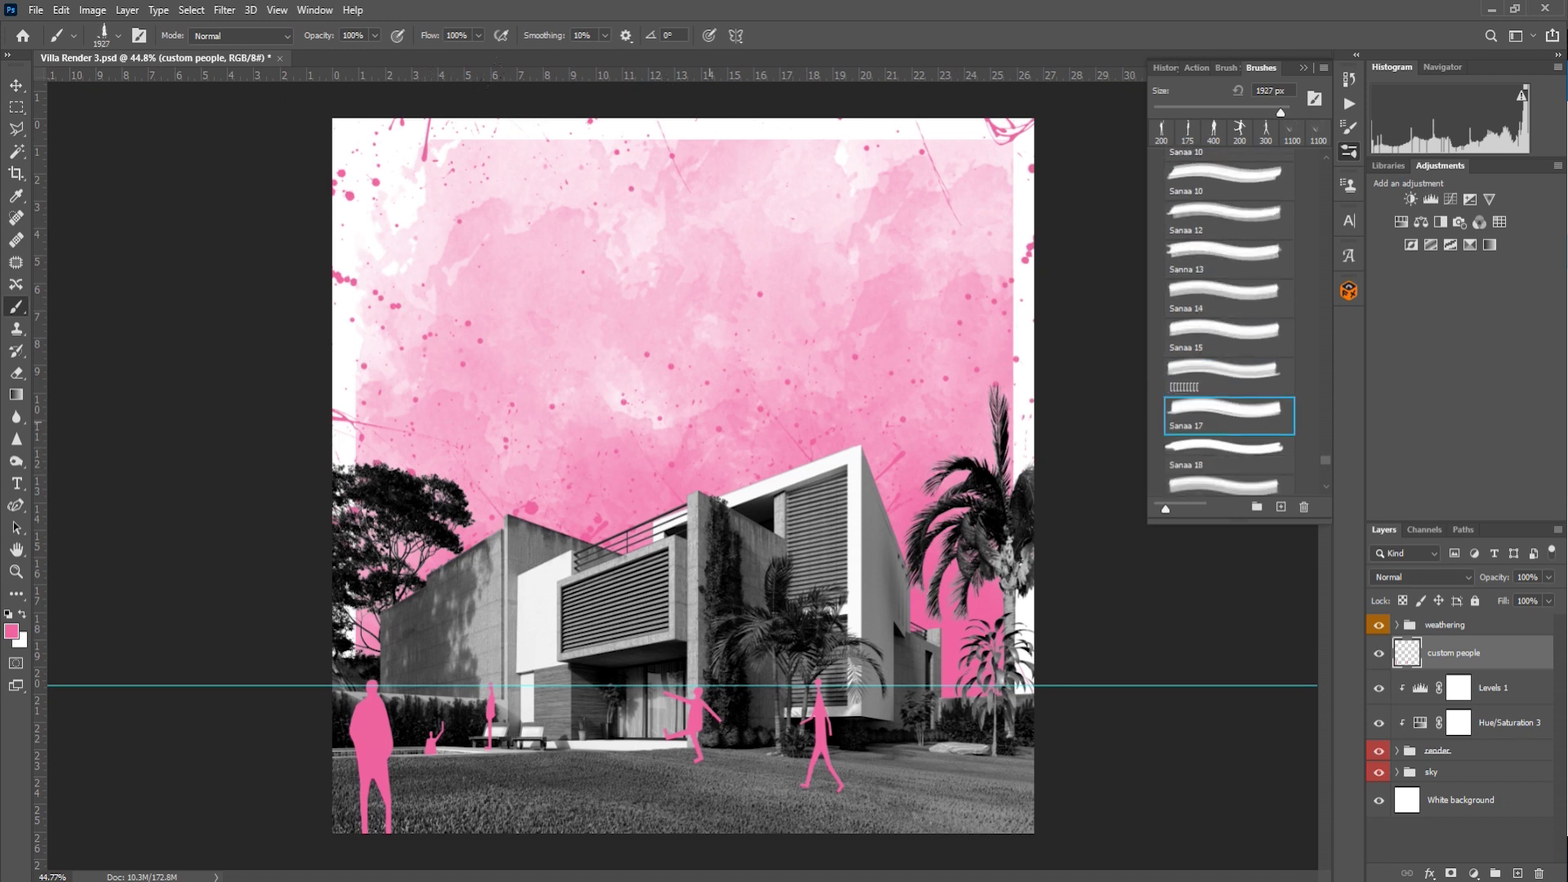
{"action": "left_click", "coordinate": [1182, 448]}
{"action": "scroll", "coordinate": [1217, 400], "scroll_direction": "down", "scroll_amount": 5}
{"action": "left_click", "coordinate": [1216, 409]}
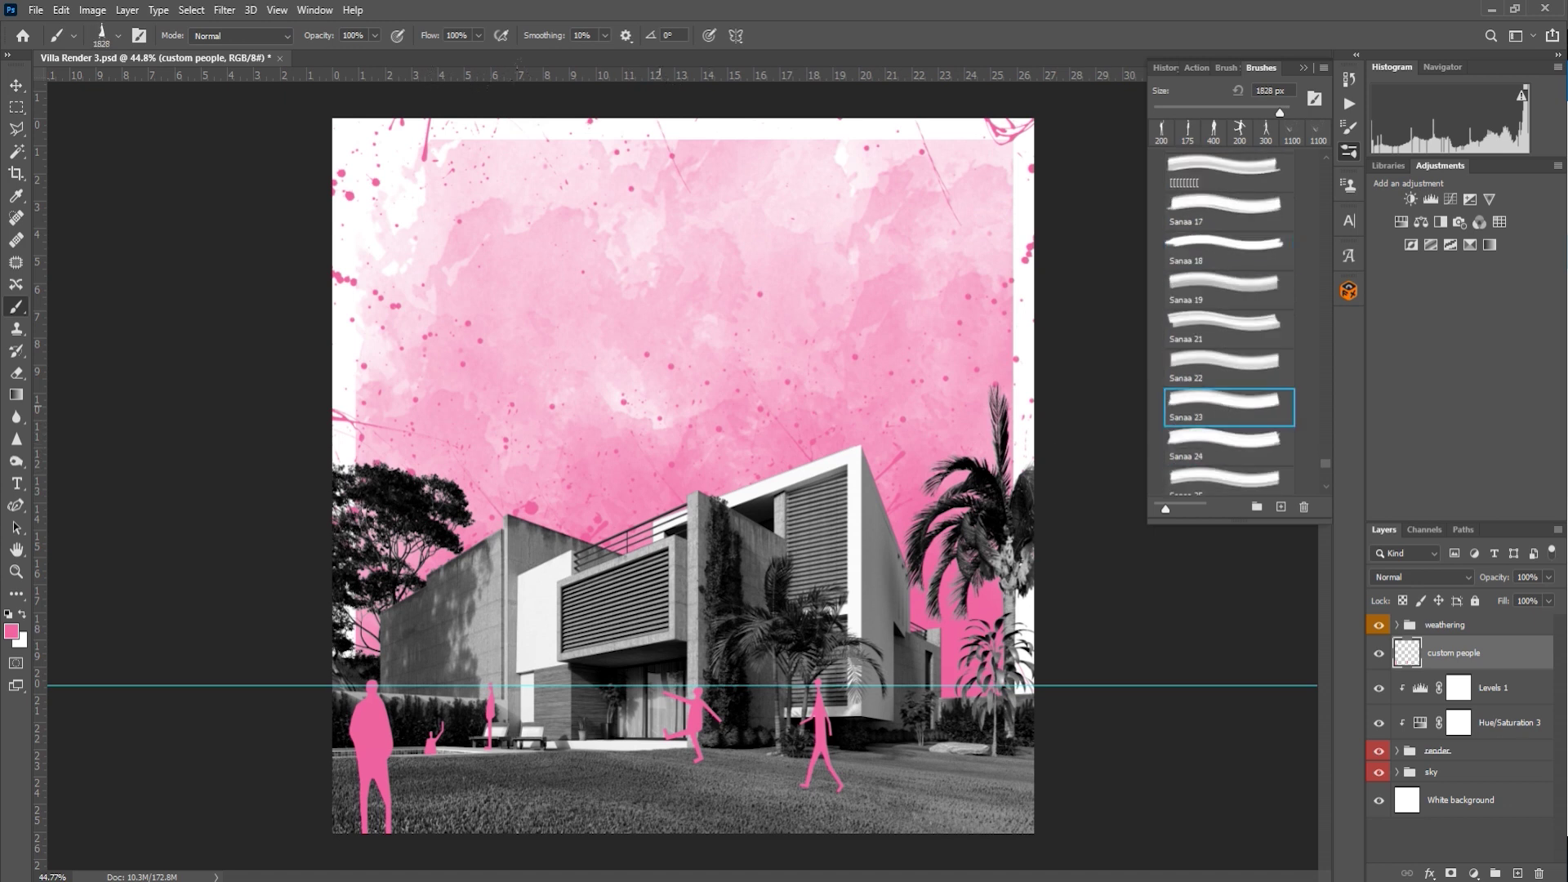
{"action": "scroll", "coordinate": [1216, 409], "scroll_direction": "down", "scroll_amount": 1}
{"action": "left_click", "coordinate": [1217, 409]}
{"action": "scroll", "coordinate": [1217, 409], "scroll_direction": "down", "scroll_amount": 1}
{"action": "left_click", "coordinate": [1216, 408]}
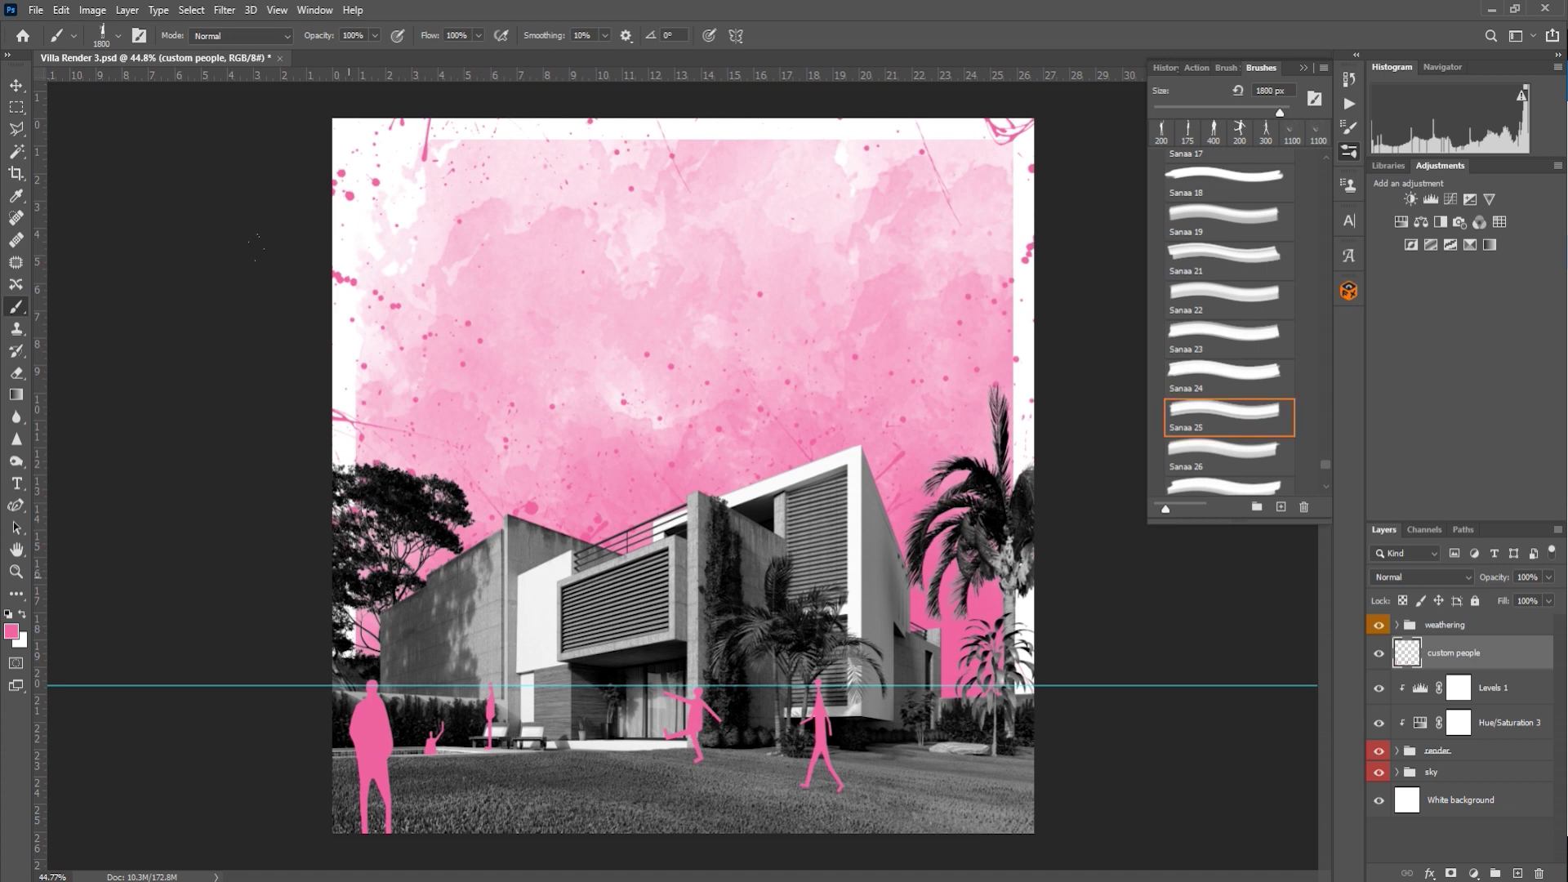
Step: Stamp a pink figure with outstretched arms at the pool beside the raised-arm figure, with the brush at 125 px
{"action": "key", "text": "bracketleft"}
{"action": "key", "text": "bracketleft"}
{"action": "key", "text": "bracketleft"}
{"action": "key", "text": "bracketleft"}
{"action": "key", "text": "bracketleft"}
{"action": "key", "text": "bracketleft"}
{"action": "key", "text": "bracketleft"}
{"action": "key", "text": "bracketleft"}
{"action": "key", "text": "bracketleft"}
{"action": "key", "text": "bracketleft"}
{"action": "key", "text": "bracketleft"}
{"action": "key", "text": "bracketleft"}
{"action": "key", "text": "bracketleft"}
{"action": "key", "text": "bracketleft"}
{"action": "key", "text": "bracketleft"}
{"action": "key", "text": "bracketleft"}
{"action": "key", "text": "bracketleft"}
{"action": "key", "text": "bracketleft"}
{"action": "key", "text": "bracketleft"}
{"action": "key", "text": "bracketleft"}
{"action": "scroll", "coordinate": [423, 738], "scroll_direction": "up", "scroll_amount": 10}
{"action": "left_click_drag", "start_coordinate": [400, 797], "coordinate": [492, 585]}
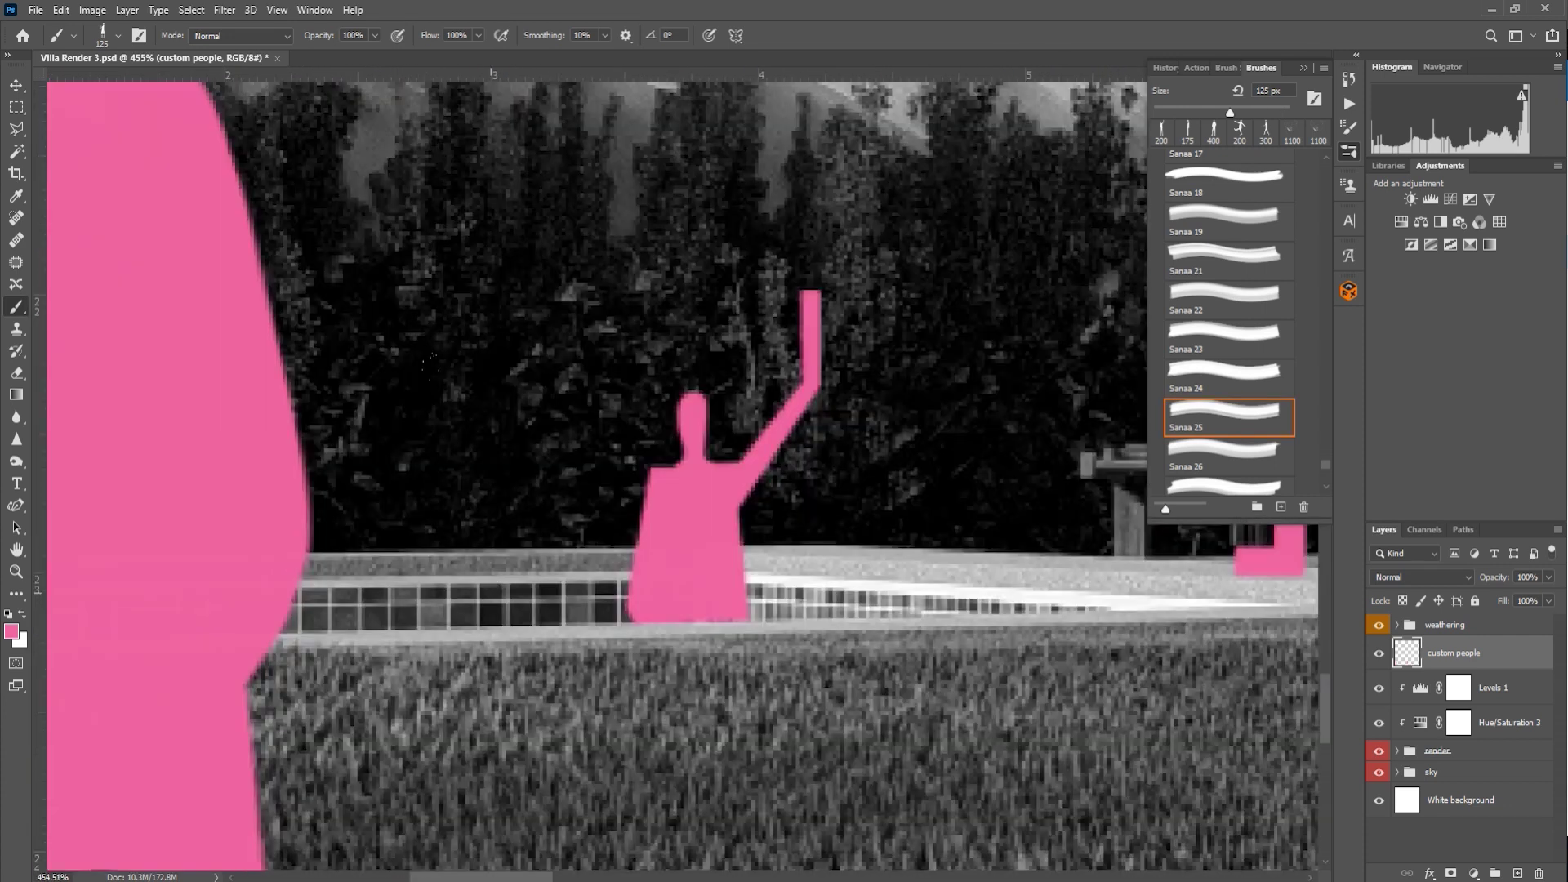
{"action": "scroll", "coordinate": [485, 639], "scroll_direction": "down", "scroll_amount": 2}
Step: Lasso the outstretched-arm figure's lower body from the pool edge down, delete it and clear the selection
{"action": "key", "text": "l"}
{"action": "left_click", "coordinate": [441, 616]}
{"action": "left_click", "coordinate": [550, 619]}
{"action": "left_click", "coordinate": [568, 842]}
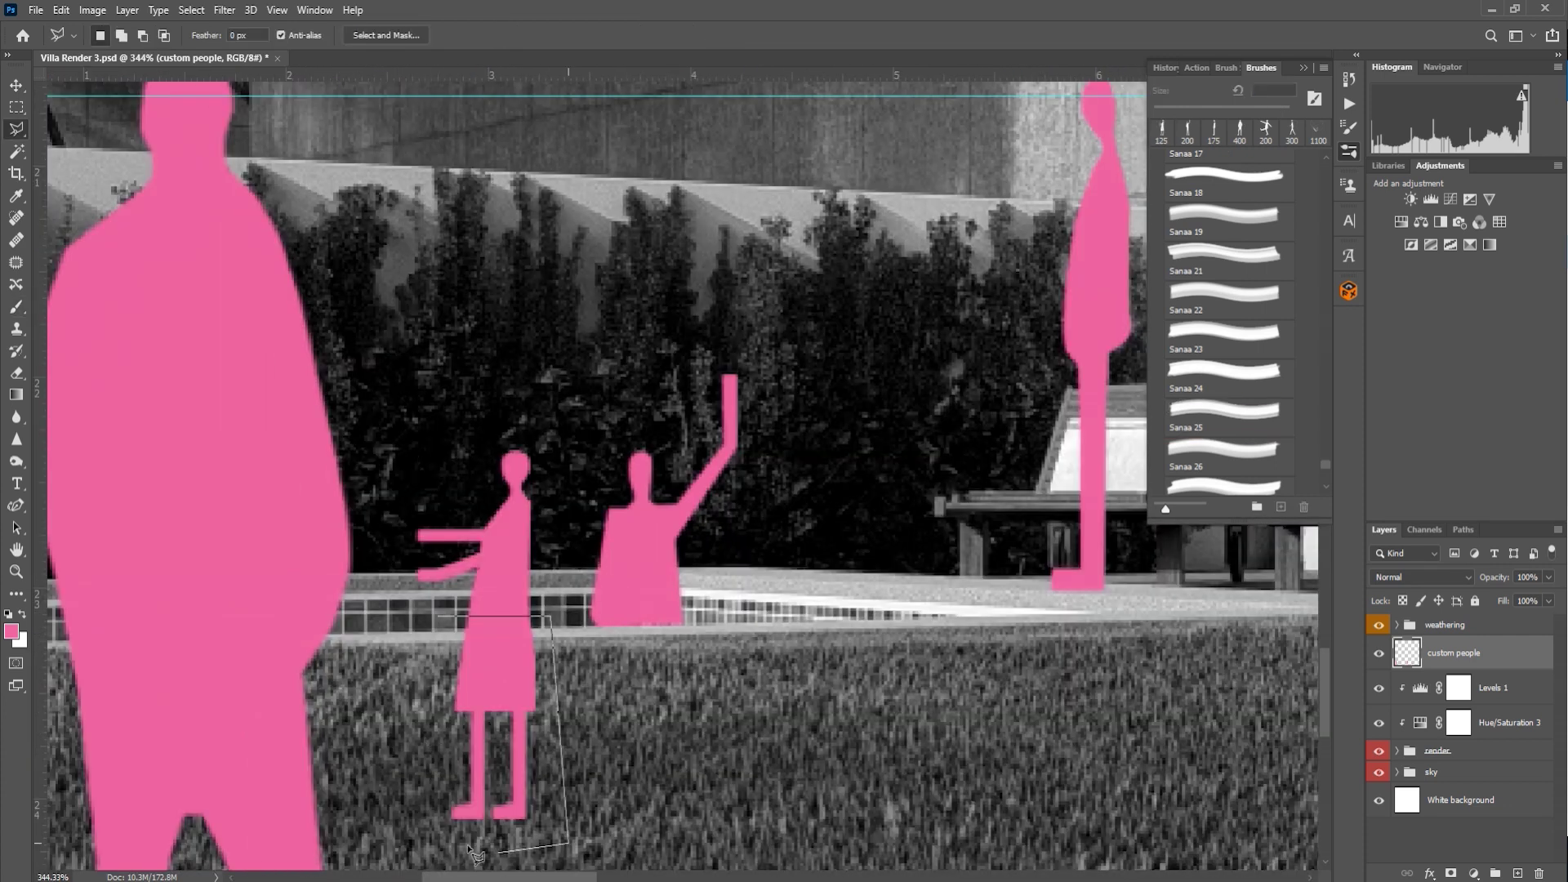
{"action": "left_click", "coordinate": [439, 616]}
{"action": "key", "text": "Delete"}
{"action": "key", "text": "ctrl+d"}
Step: Lasso the outstretched-arm pool figure, flip it horizontally and reposition it so its arms reach toward the raised-arm figure
{"action": "left_click", "coordinate": [399, 587]}
{"action": "left_click", "coordinate": [480, 383]}
{"action": "left_click", "coordinate": [569, 625]}
{"action": "right_click", "coordinate": [507, 540]}
{"action": "left_click", "coordinate": [555, 710]}
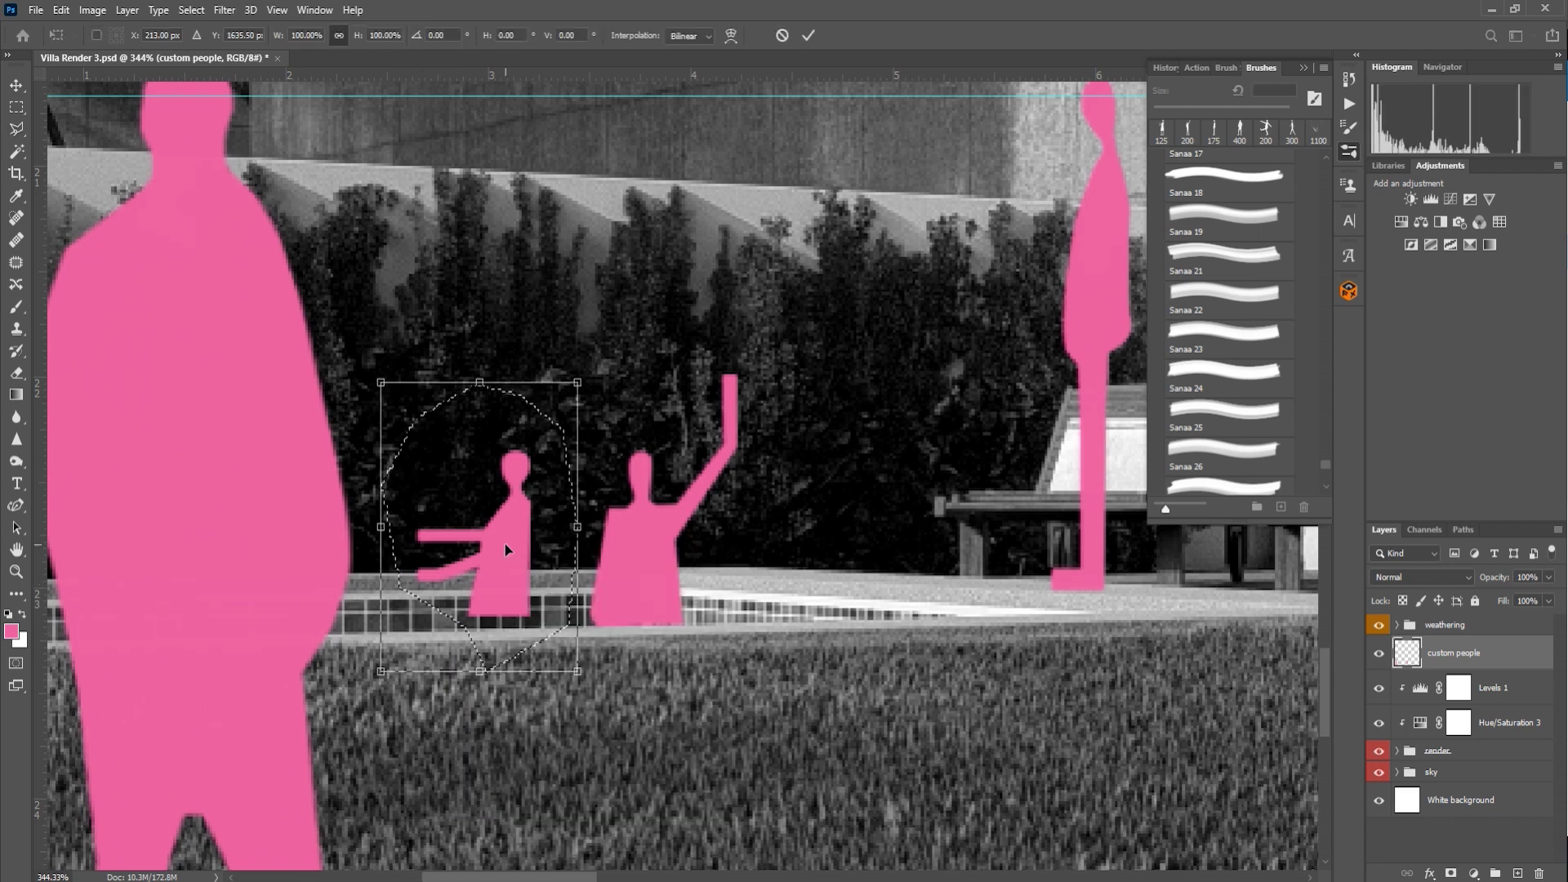
{"action": "right_click", "coordinate": [506, 549]}
{"action": "left_click", "coordinate": [557, 833]}
{"action": "left_click_drag", "start_coordinate": [579, 531], "coordinate": [608, 544]}
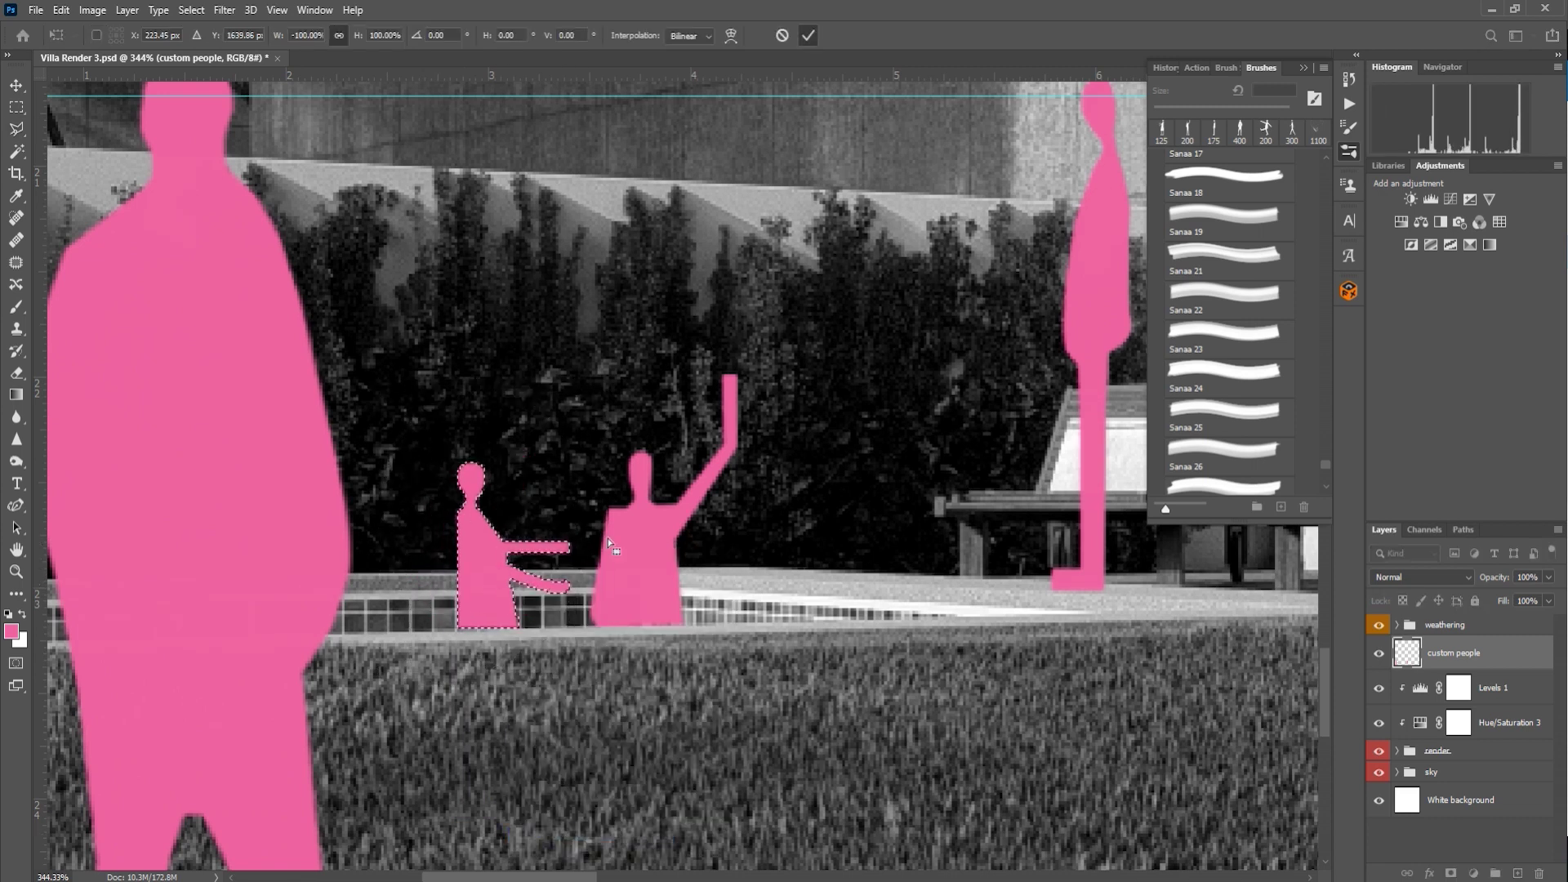
{"action": "key", "text": "Return"}
Step: Trim the flipped figure's bottom edge along the pool rim by lassoing and deleting the part below it
{"action": "scroll", "coordinate": [477, 645], "scroll_direction": "up", "scroll_amount": 4}
{"action": "left_click", "coordinate": [418, 600]}
{"action": "left_click", "coordinate": [656, 594]}
{"action": "left_click", "coordinate": [639, 650]}
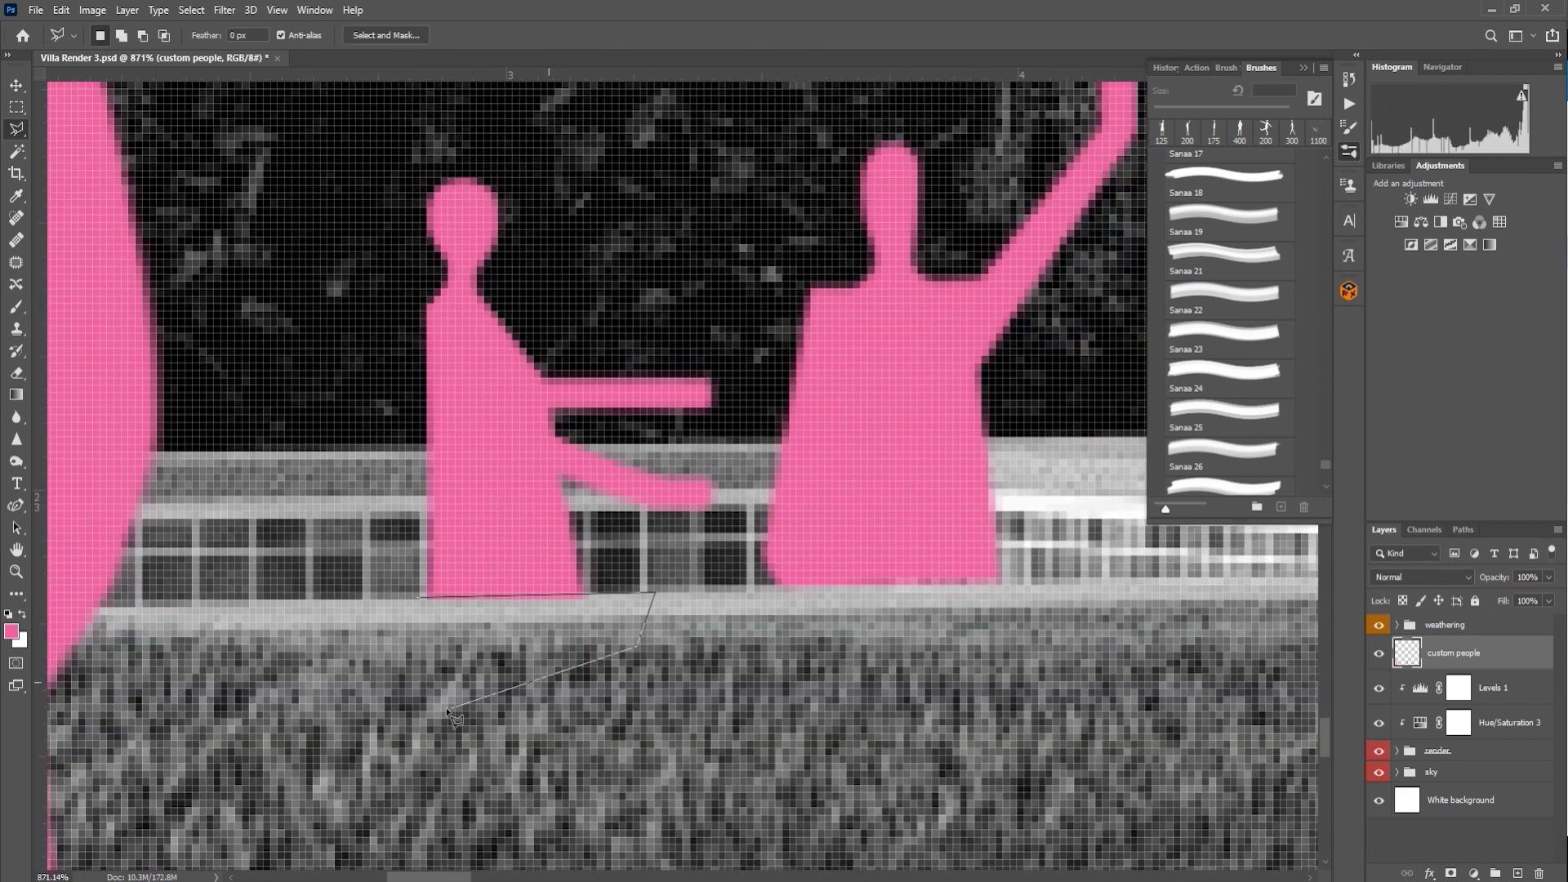
{"action": "double_click", "coordinate": [449, 708]}
{"action": "key", "text": "Delete"}
{"action": "key", "text": "ctrl+d"}
Step: Add a new layer above custom people and name it ball
{"action": "scroll", "coordinate": [368, 613], "scroll_direction": "down", "scroll_amount": 12}
{"action": "key", "text": "v"}
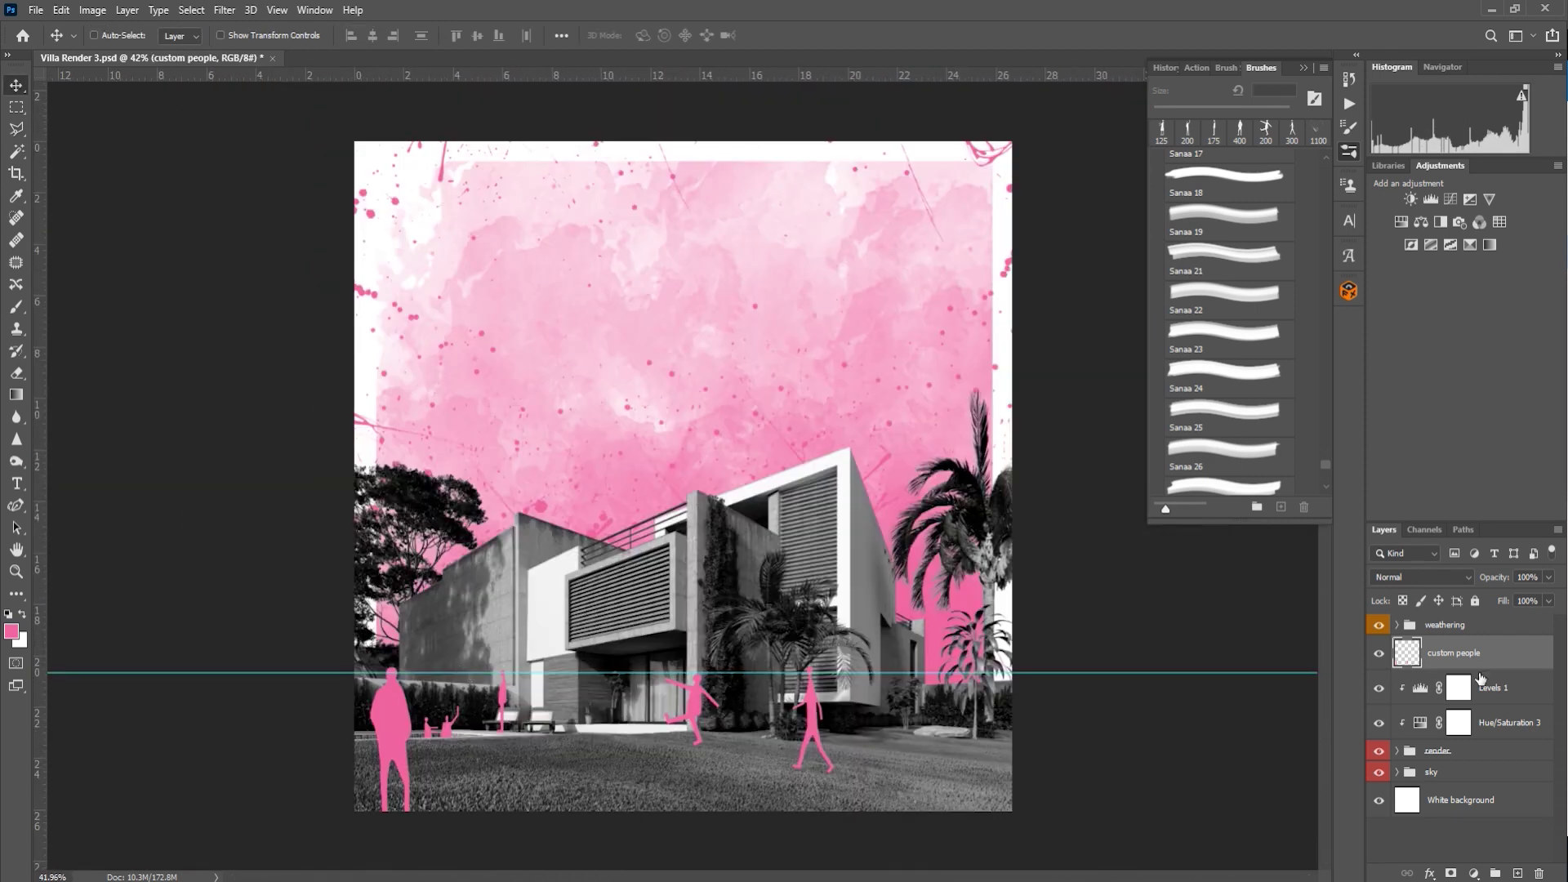
{"action": "left_click", "coordinate": [1518, 873]}
{"action": "double_click", "coordinate": [1442, 654]}
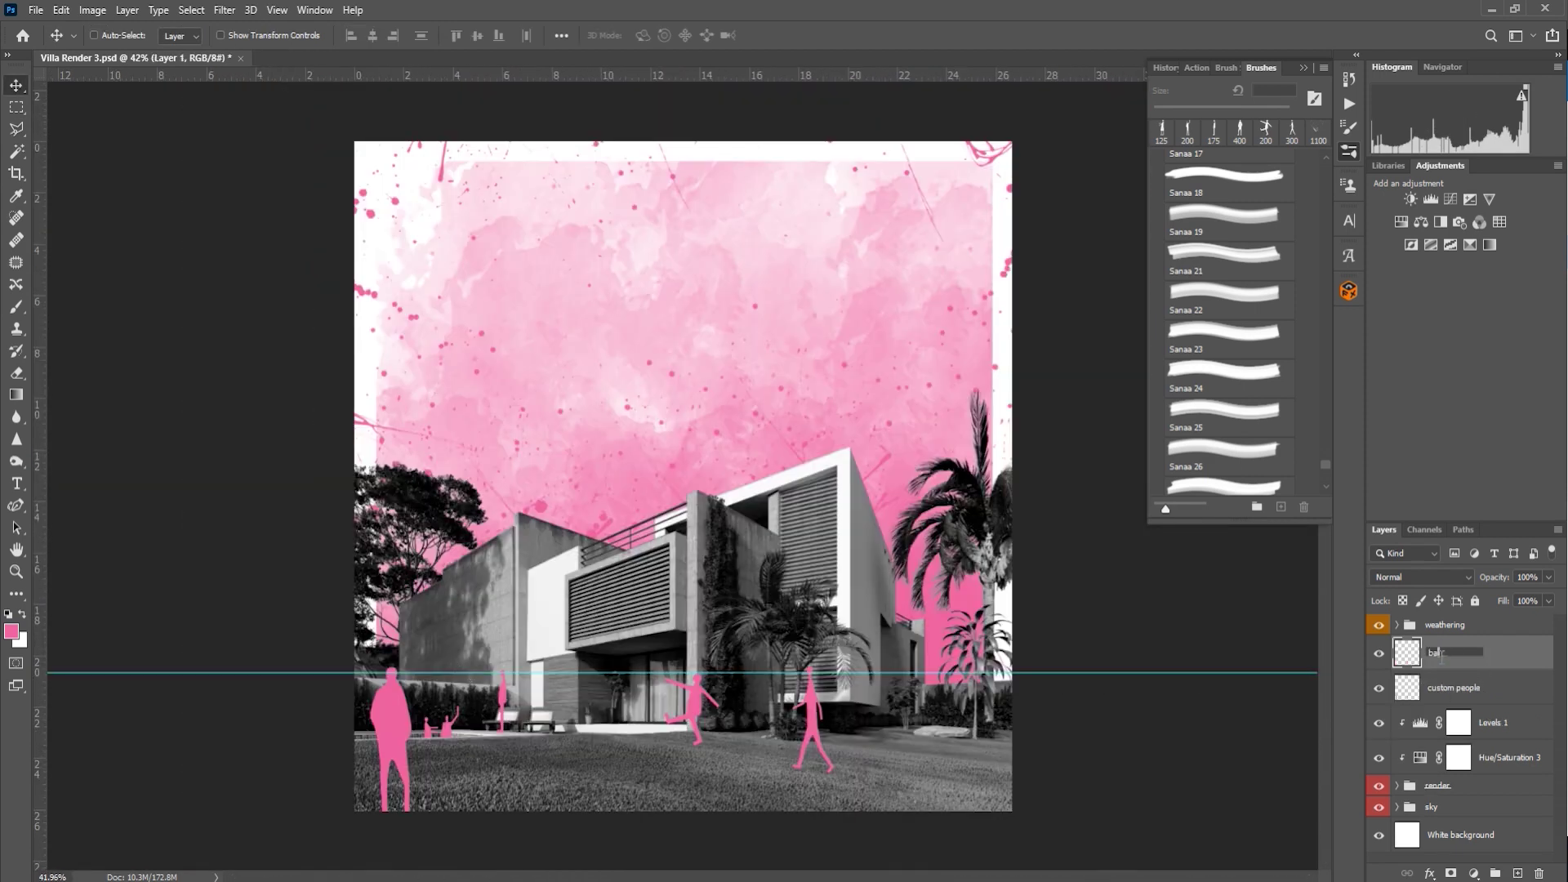
{"action": "type", "text": "ball"}
{"action": "key", "text": "Return"}
Step: Paint a round pink ball beneath the projecting balcony with the Hard Round brush at 40 px
{"action": "scroll", "coordinate": [1325, 225], "scroll_direction": "up", "scroll_amount": 10}
{"action": "left_click", "coordinate": [1209, 205]}
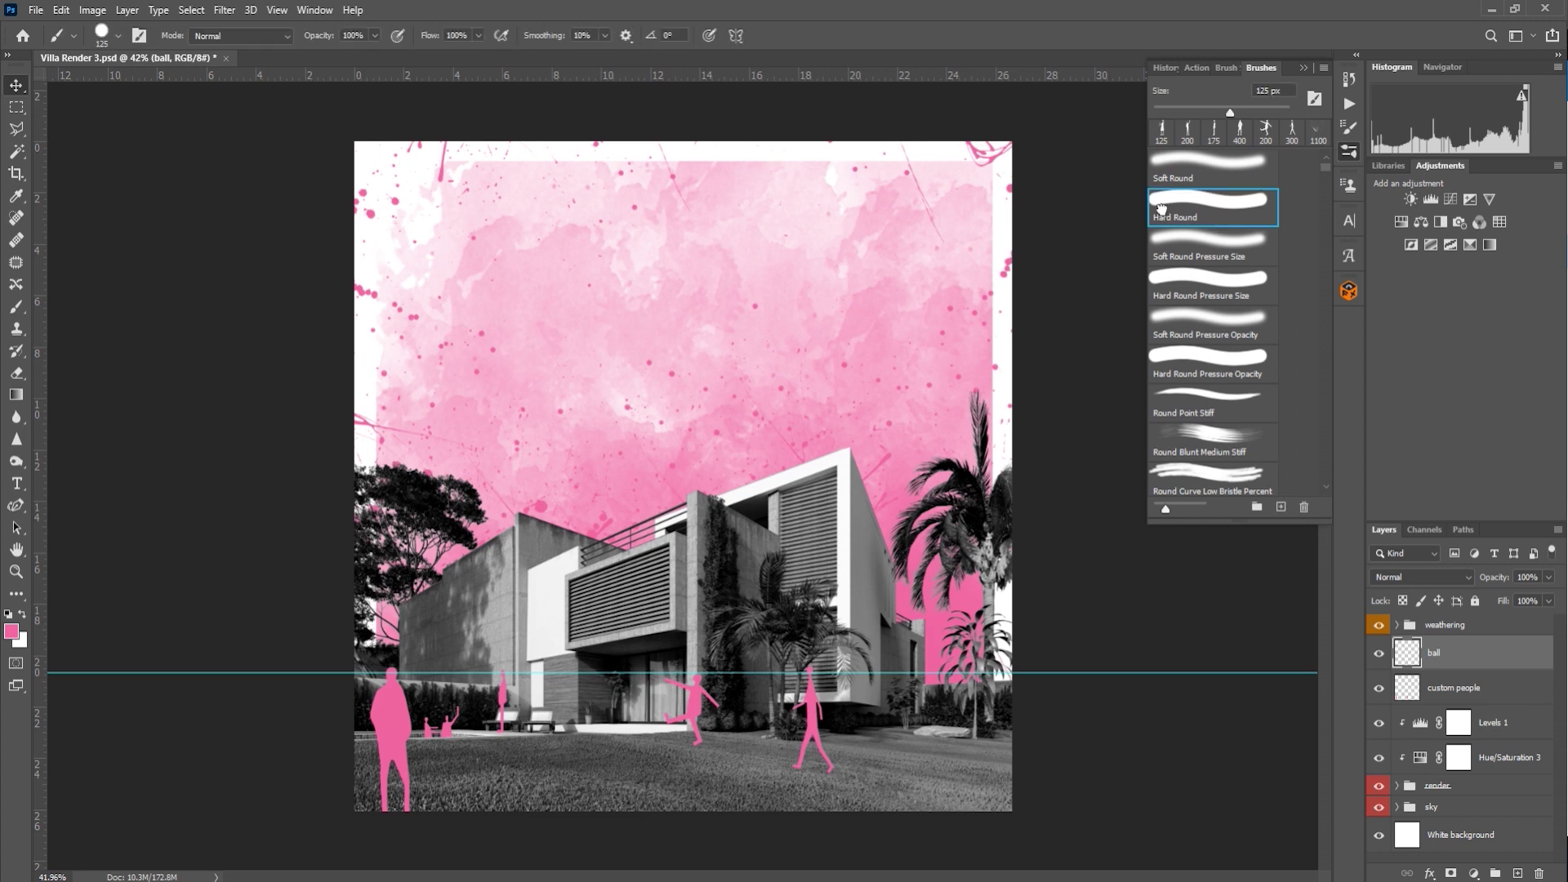
{"action": "scroll", "coordinate": [599, 653], "scroll_direction": "up", "scroll_amount": 3}
{"action": "key", "text": "bracketleft"}
{"action": "key", "text": "bracketleft"}
{"action": "key", "text": "bracketleft"}
{"action": "key", "text": "bracketleft"}
{"action": "key", "text": "bracketleft"}
{"action": "key", "text": "bracketleft"}
{"action": "key", "text": "bracketleft"}
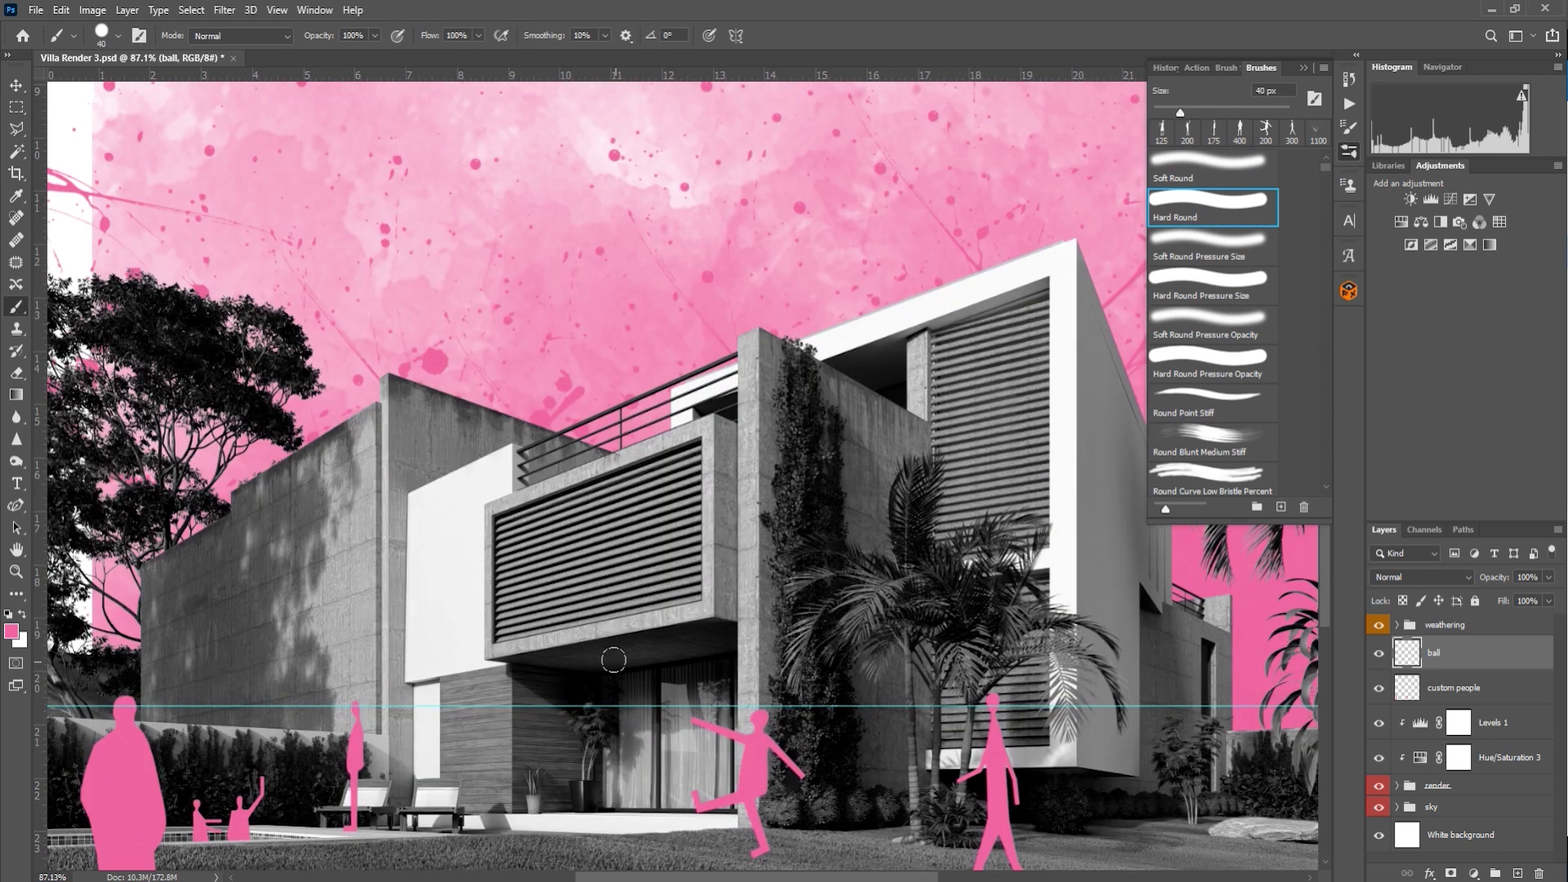
{"action": "left_click", "coordinate": [612, 644]}
Step: Set up the Curvature Pen above the custom people layer with no fill and a solid pink 2.51 pt stroke
{"action": "scroll", "coordinate": [613, 643], "scroll_direction": "down", "scroll_amount": 3}
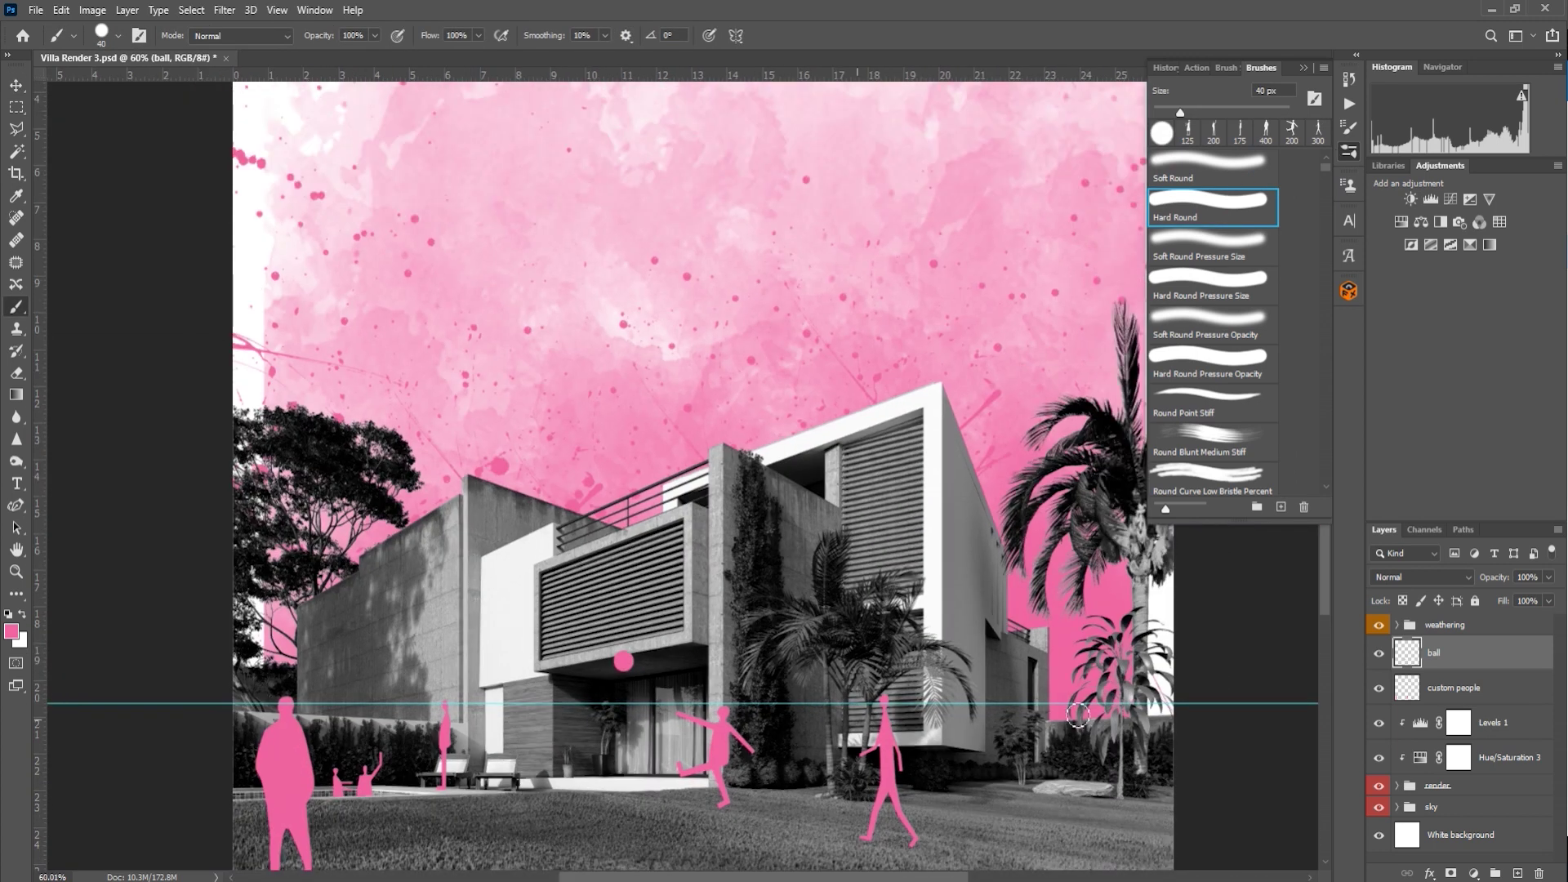
{"action": "key", "text": "alt+bracketleft"}
{"action": "left_click", "coordinate": [20, 507]}
{"action": "left_click", "coordinate": [81, 539]}
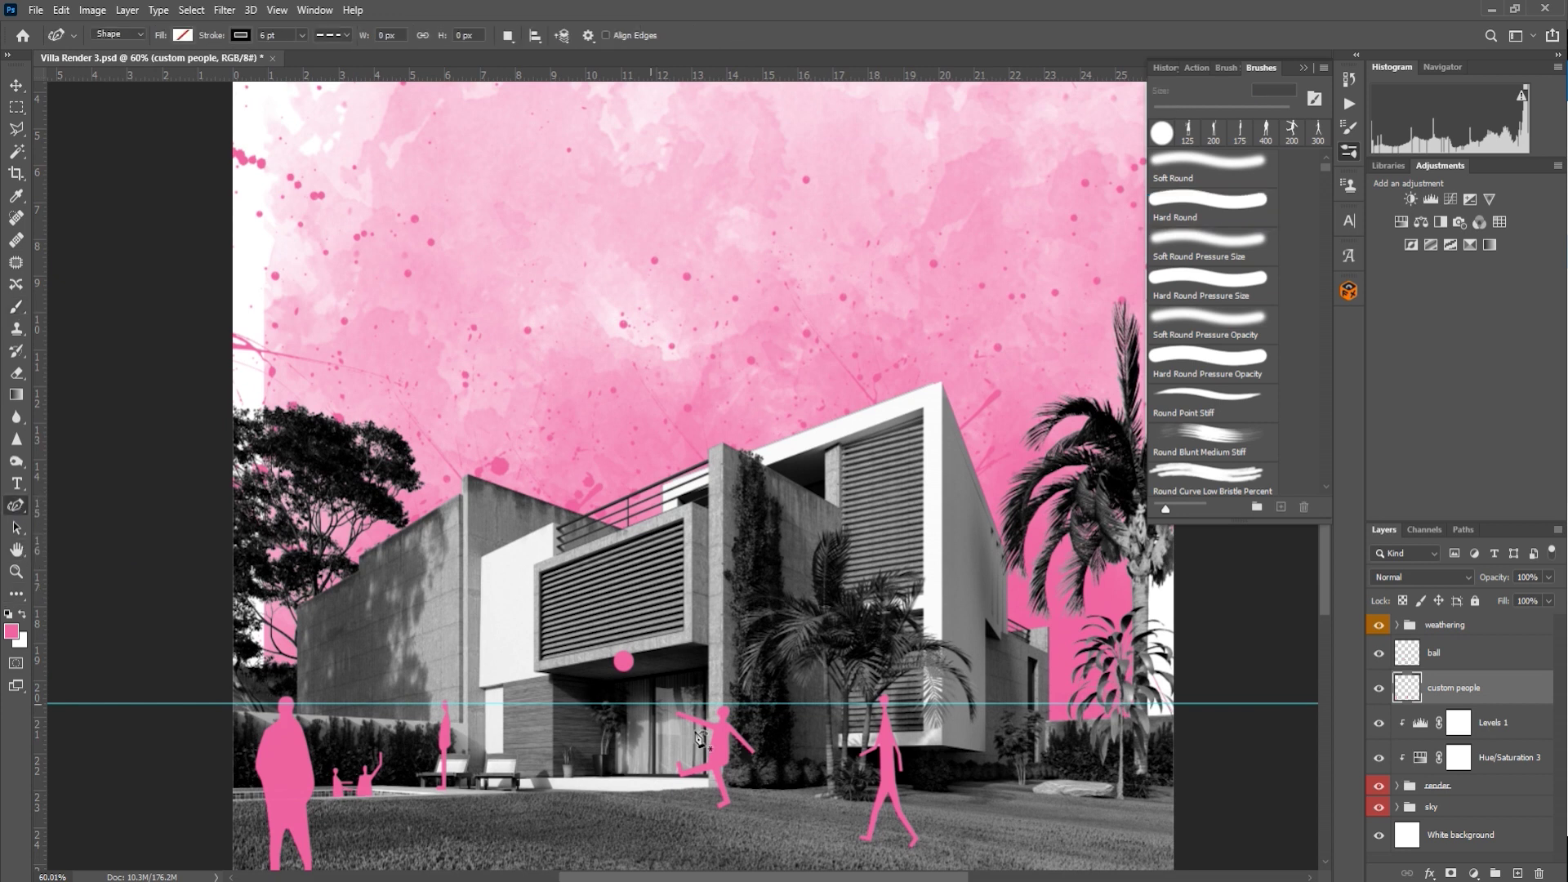
{"action": "scroll", "coordinate": [675, 777], "scroll_direction": "up", "scroll_amount": 9}
{"action": "left_click", "coordinate": [241, 36]}
{"action": "left_click", "coordinate": [147, 124]}
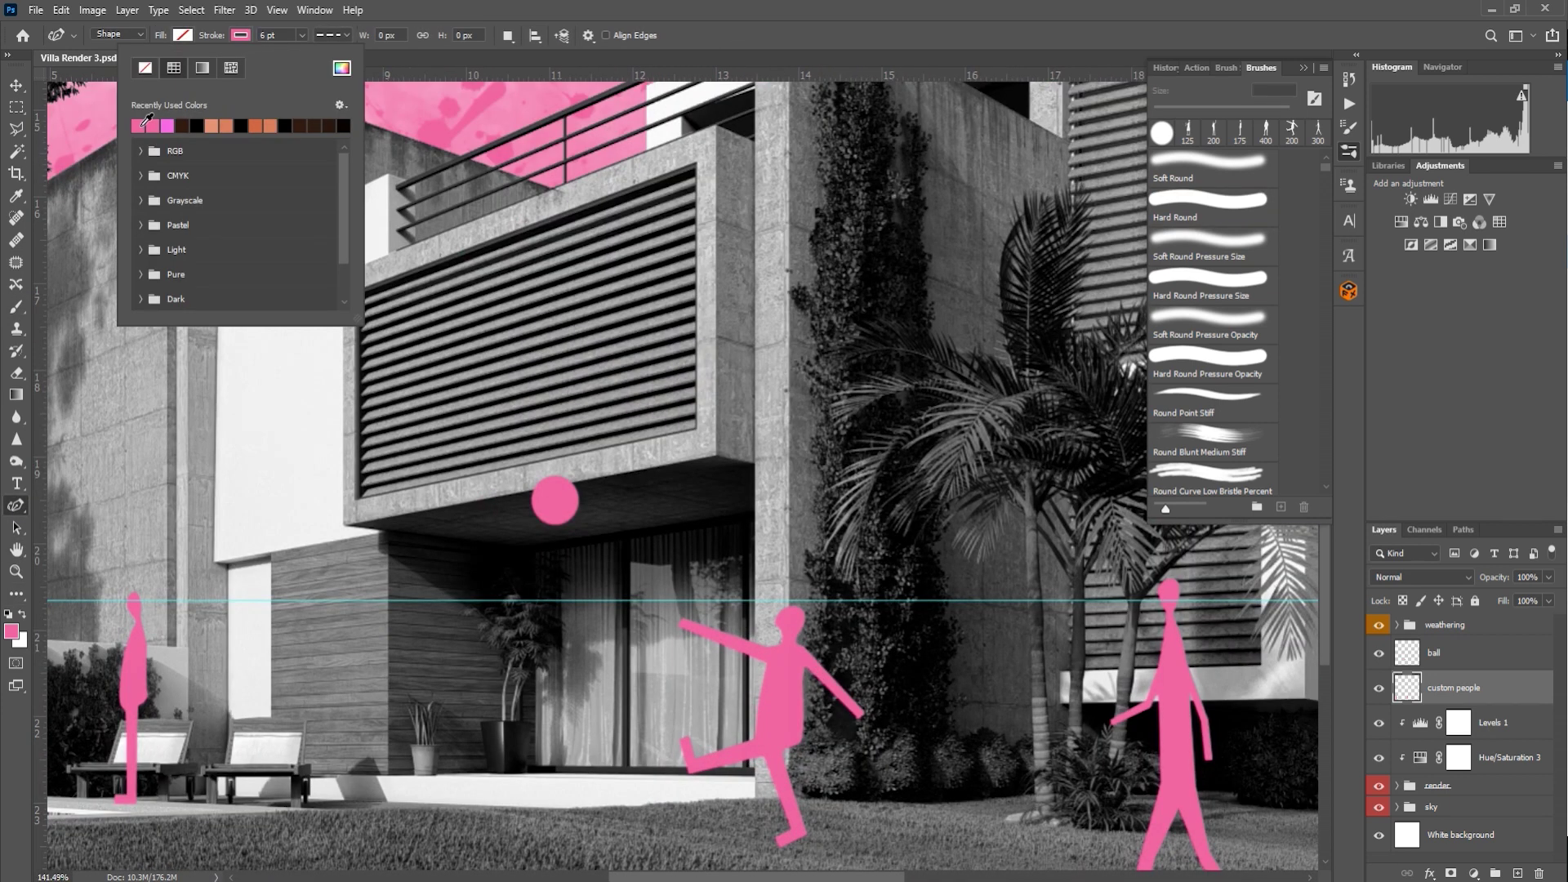
{"action": "left_click", "coordinate": [338, 36]}
{"action": "left_click", "coordinate": [295, 52]}
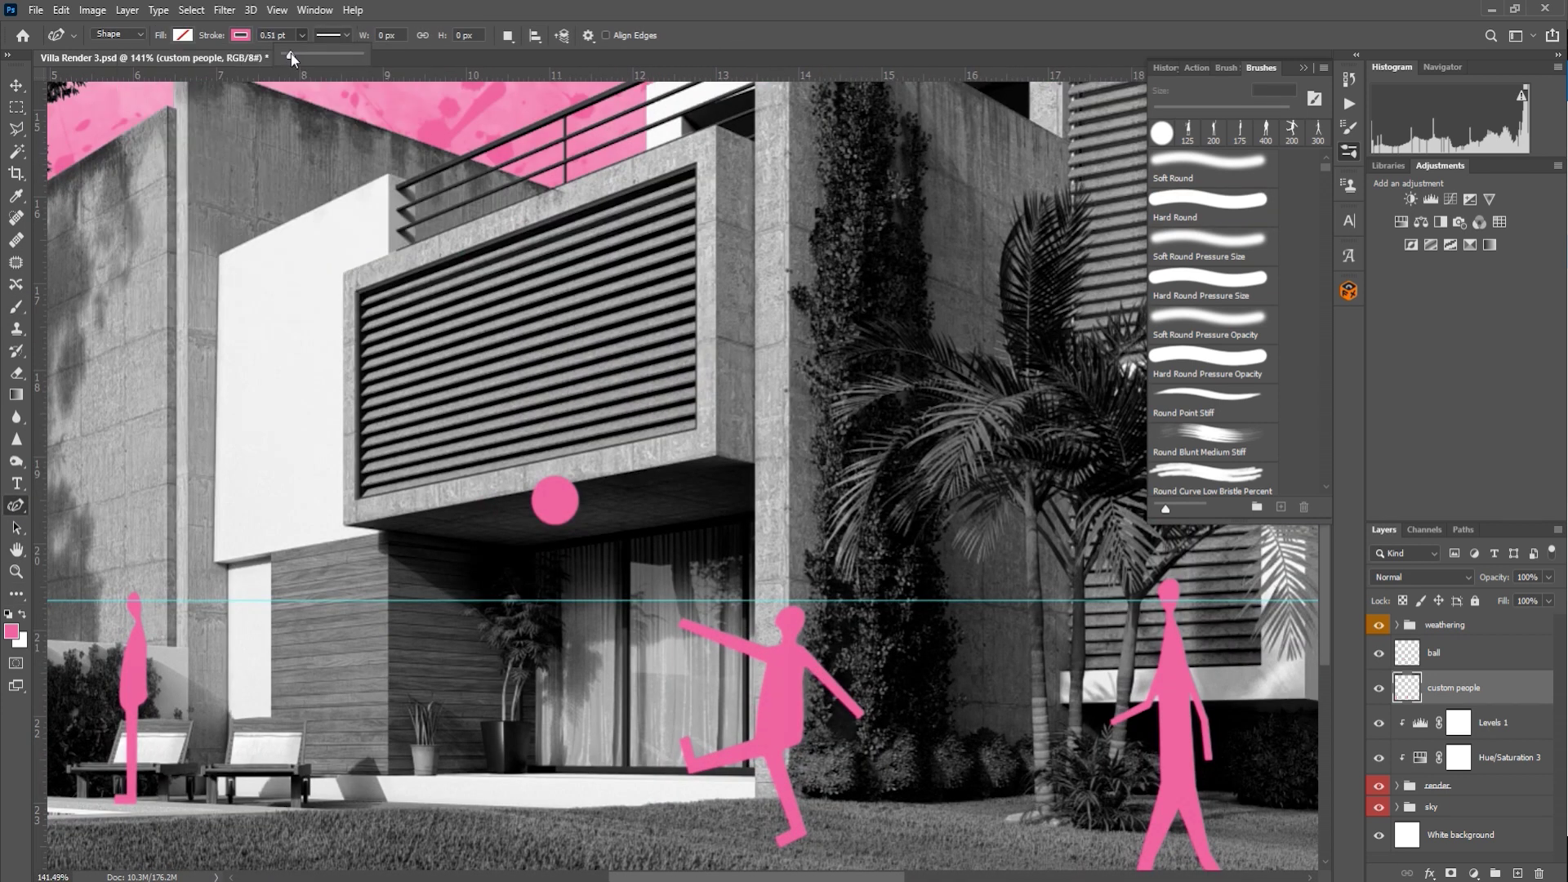
{"action": "left_click_drag", "start_coordinate": [291, 54], "coordinate": [298, 54]}
Step: Draw a curved trajectory line from near the kicking figure's foot up to the ball, redoing the misplaced upper points
{"action": "left_click", "coordinate": [666, 696]}
{"action": "left_click", "coordinate": [666, 533]}
{"action": "left_click", "coordinate": [539, 486]}
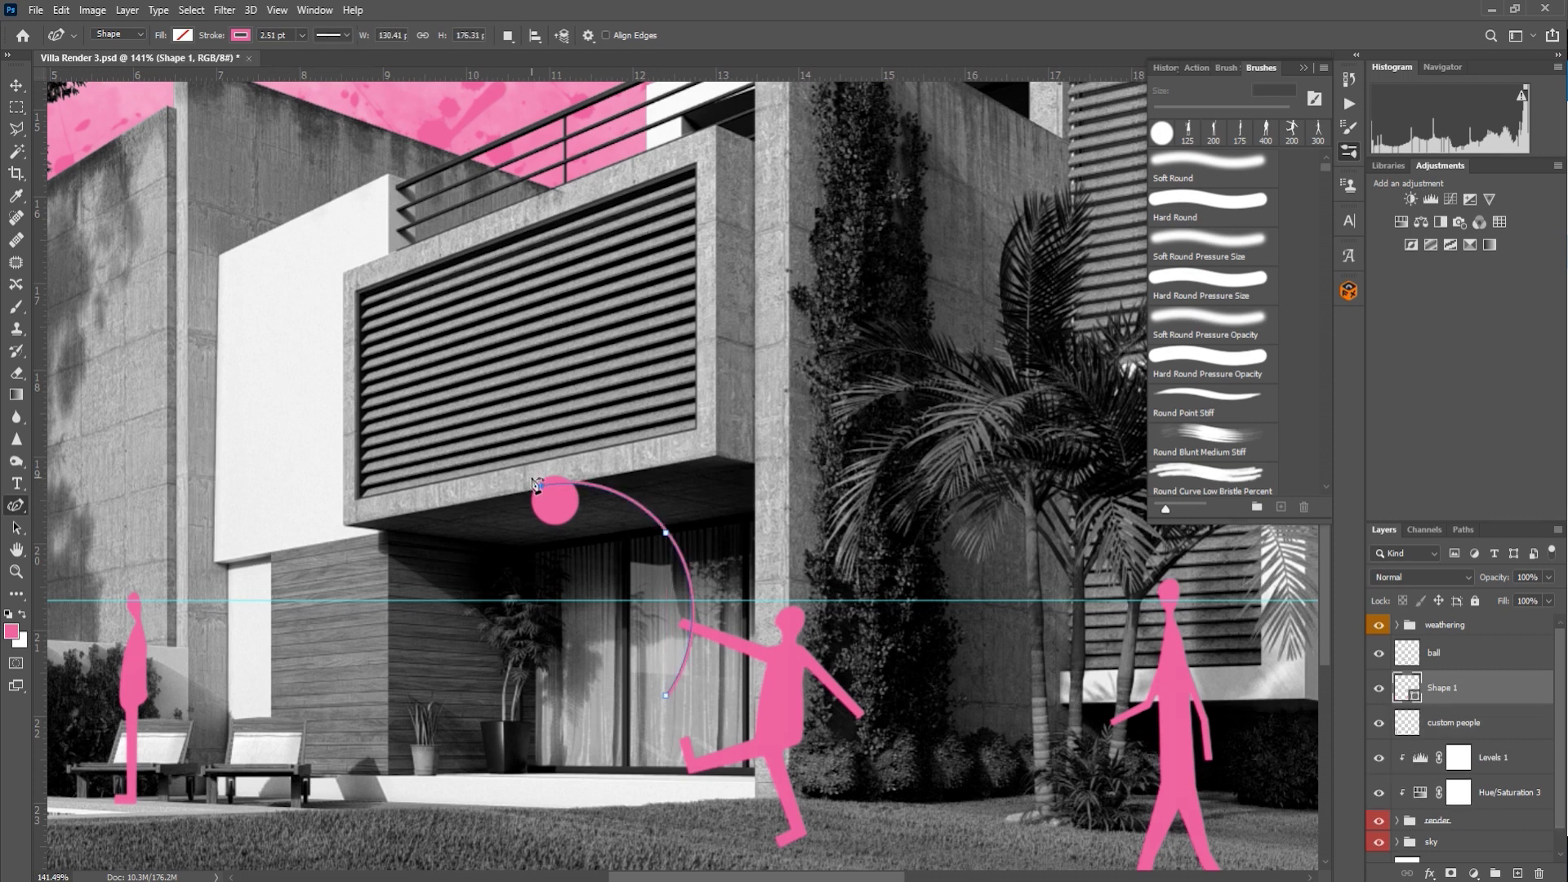
{"action": "key", "text": "ctrl+z"}
{"action": "key", "text": "ctrl+z"}
{"action": "left_click", "coordinate": [623, 564]}
{"action": "left_click", "coordinate": [584, 524]}
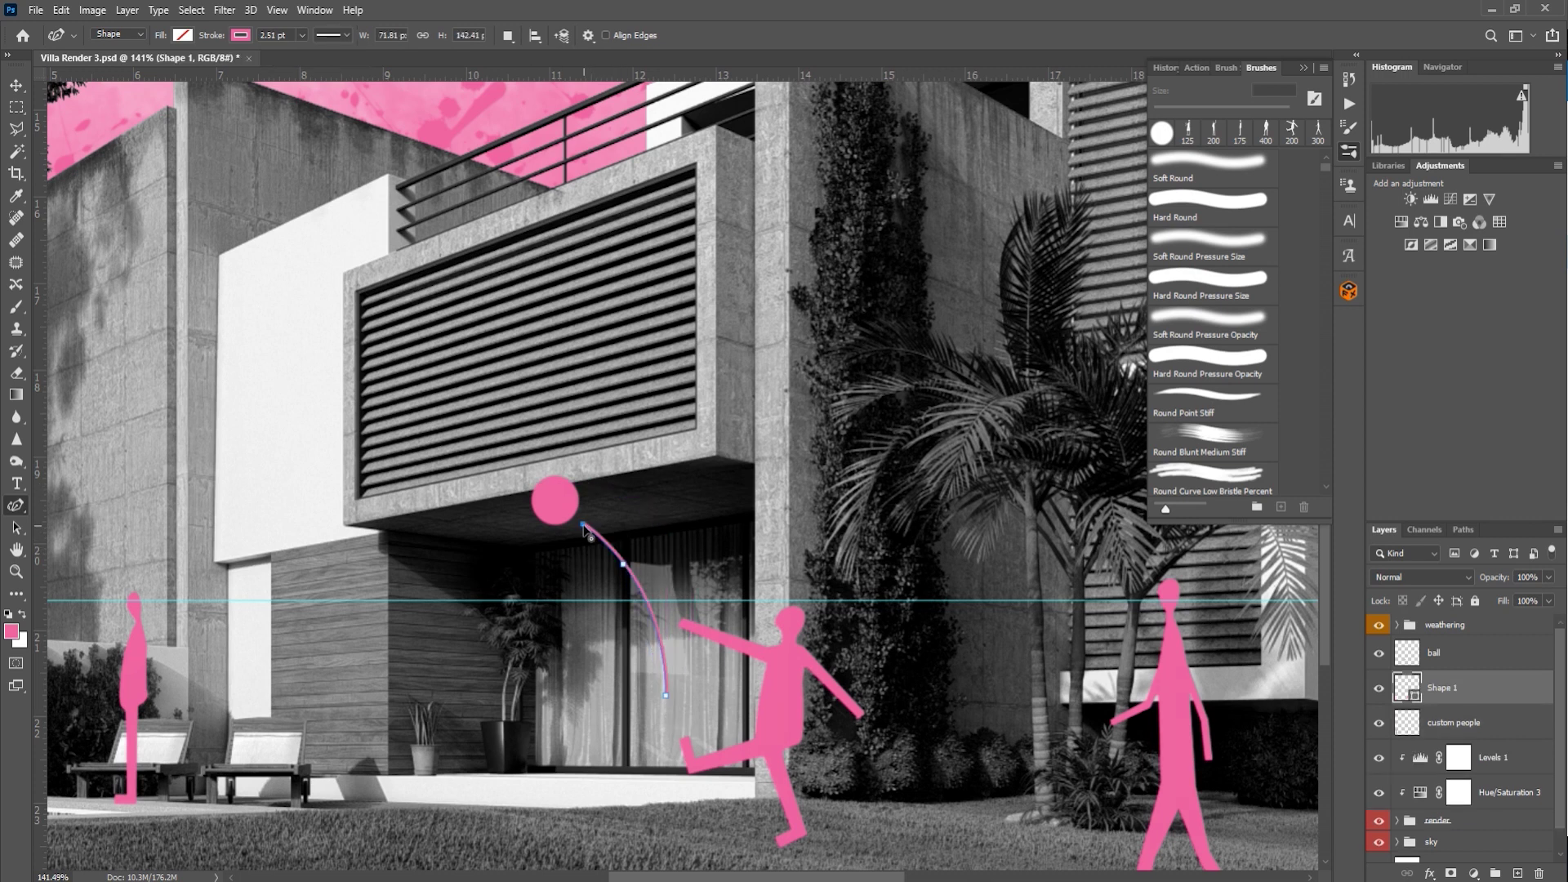
{"action": "left_click", "coordinate": [524, 508]}
{"action": "key", "text": "v"}
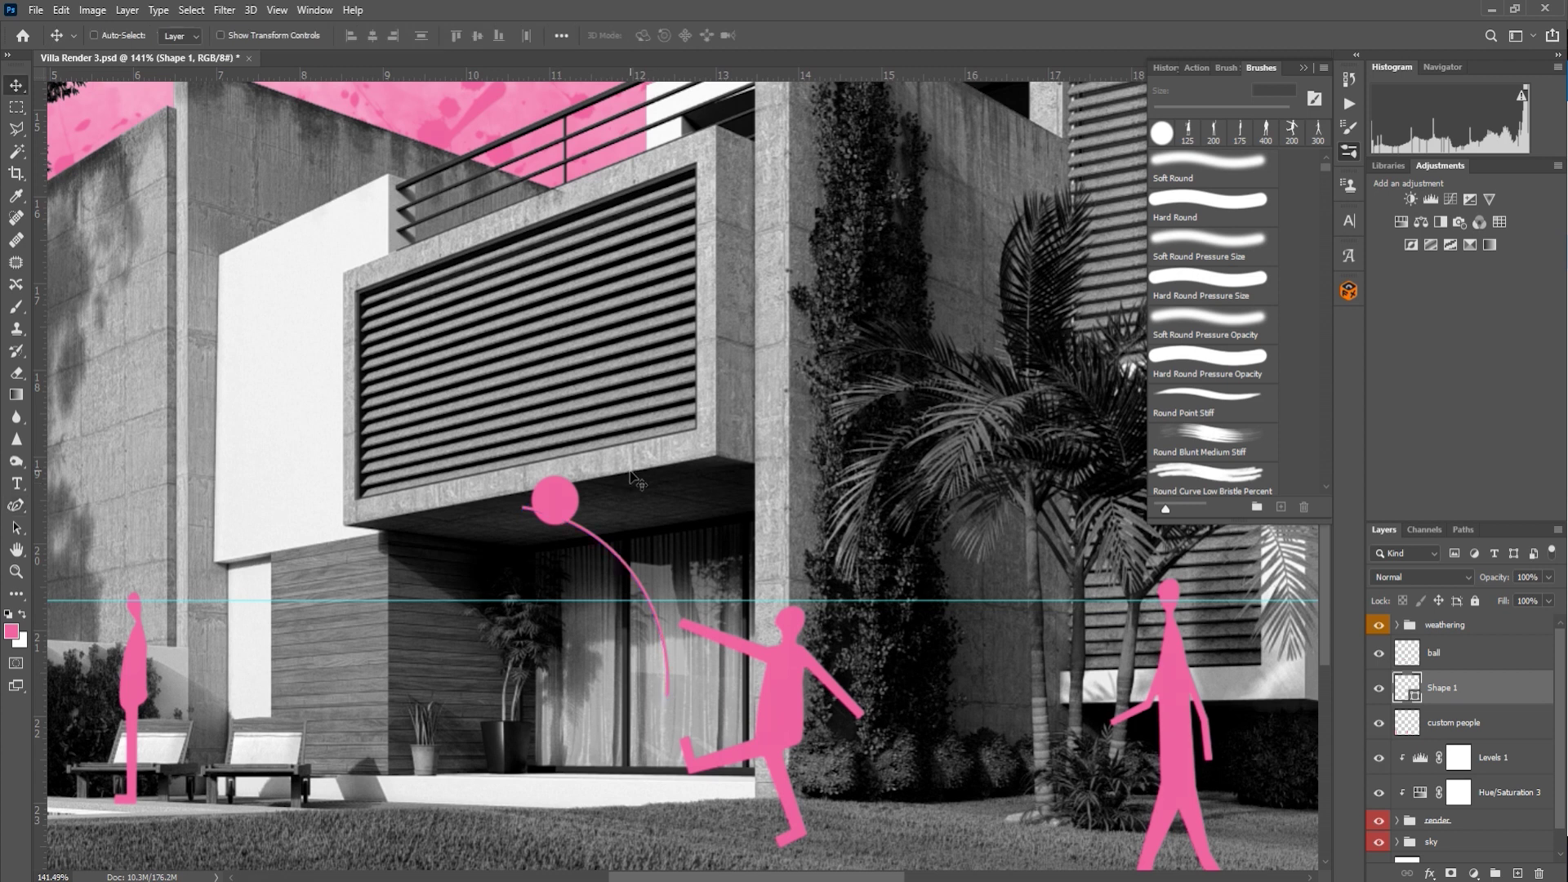
Step: Move the ball left so it sits just beyond the upper end of the trajectory line
{"action": "left_click", "coordinate": [1436, 666]}
{"action": "left_click_drag", "start_coordinate": [557, 505], "coordinate": [471, 498]}
{"action": "scroll", "coordinate": [494, 550], "scroll_direction": "down", "scroll_amount": 7}
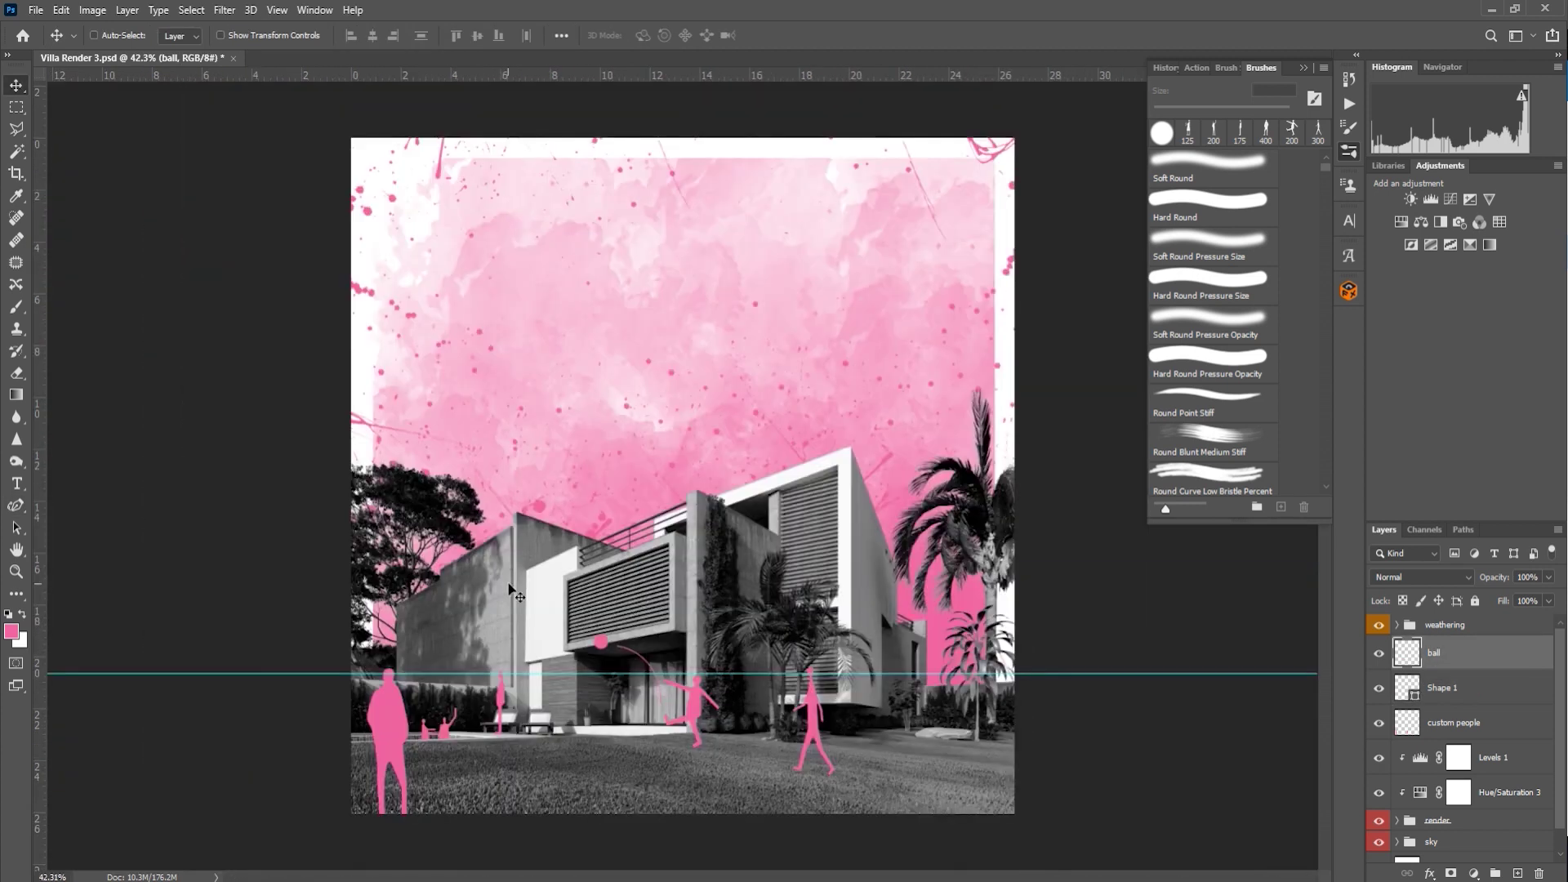
Step: Lower the trajectory line's layer opacity to 38%
{"action": "scroll", "coordinate": [618, 634], "scroll_direction": "up", "scroll_amount": 5}
{"action": "left_click", "coordinate": [1446, 695]}
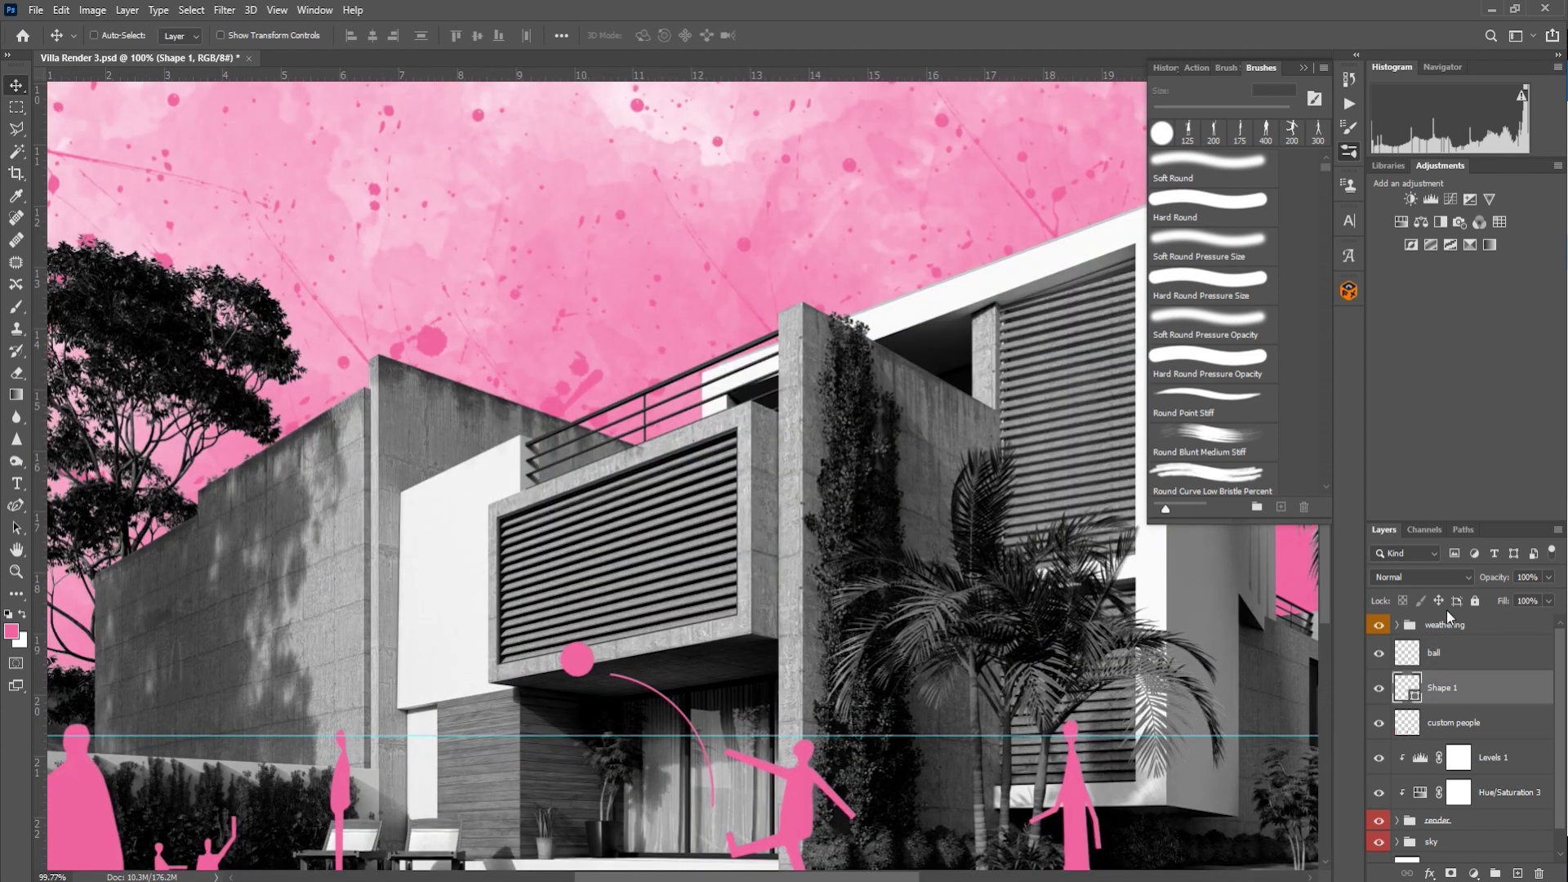
{"action": "left_click_drag", "start_coordinate": [1549, 580], "coordinate": [1504, 596]}
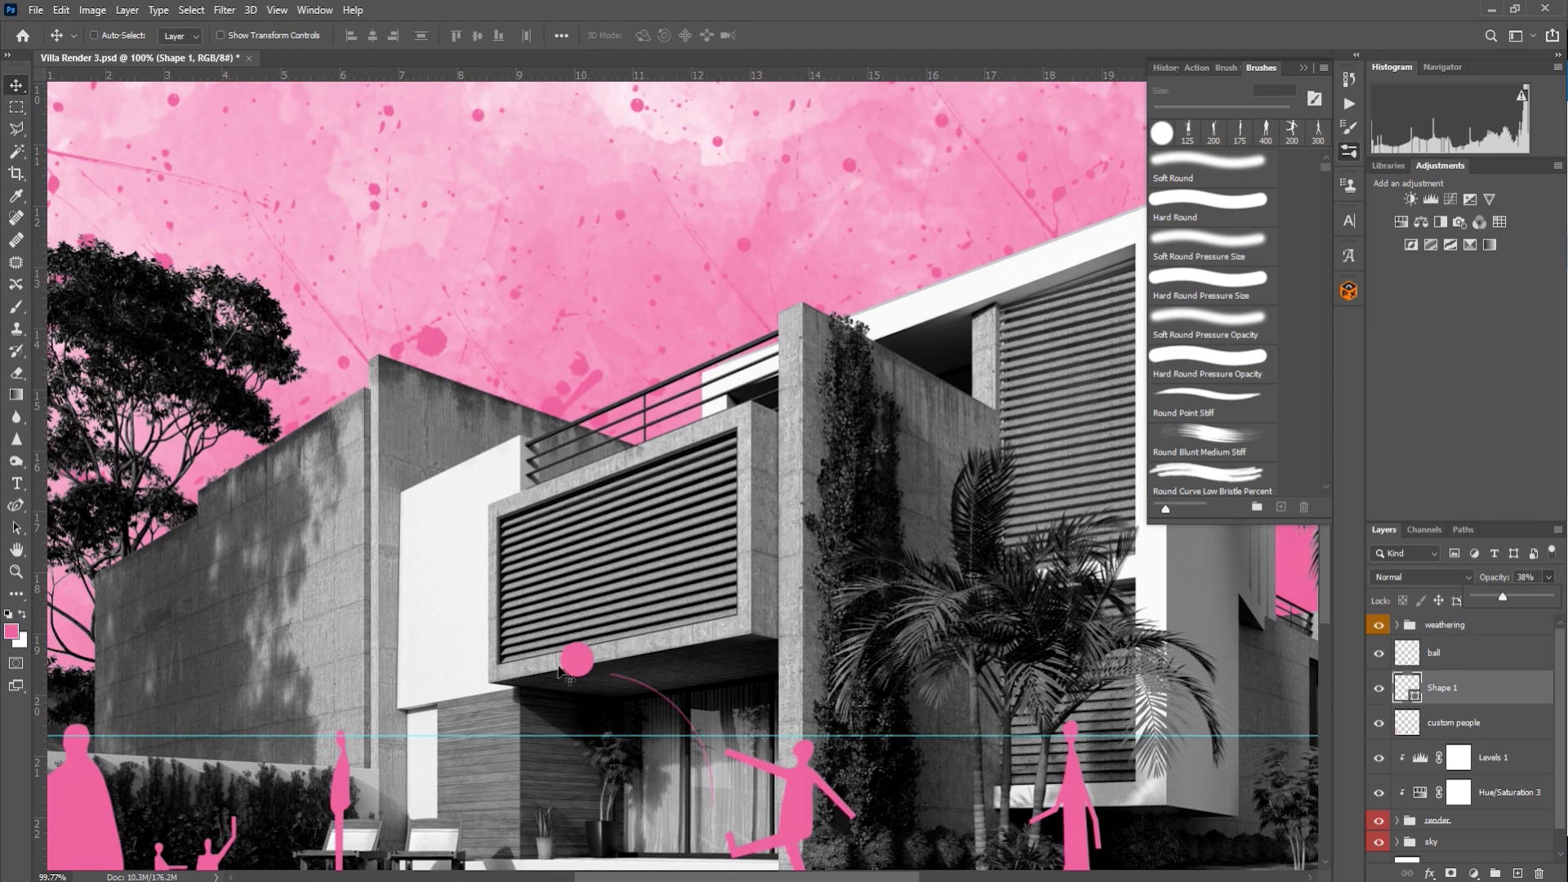
Step: Remove the horizontal eye-level guide from the canvas
{"action": "scroll", "coordinate": [603, 650], "scroll_direction": "down", "scroll_amount": 6}
{"action": "scroll", "coordinate": [628, 739], "scroll_direction": "up", "scroll_amount": 4}
{"action": "left_click_drag", "start_coordinate": [632, 681], "coordinate": [632, 74]}
{"action": "scroll", "coordinate": [614, 759], "scroll_direction": "down", "scroll_amount": 6}
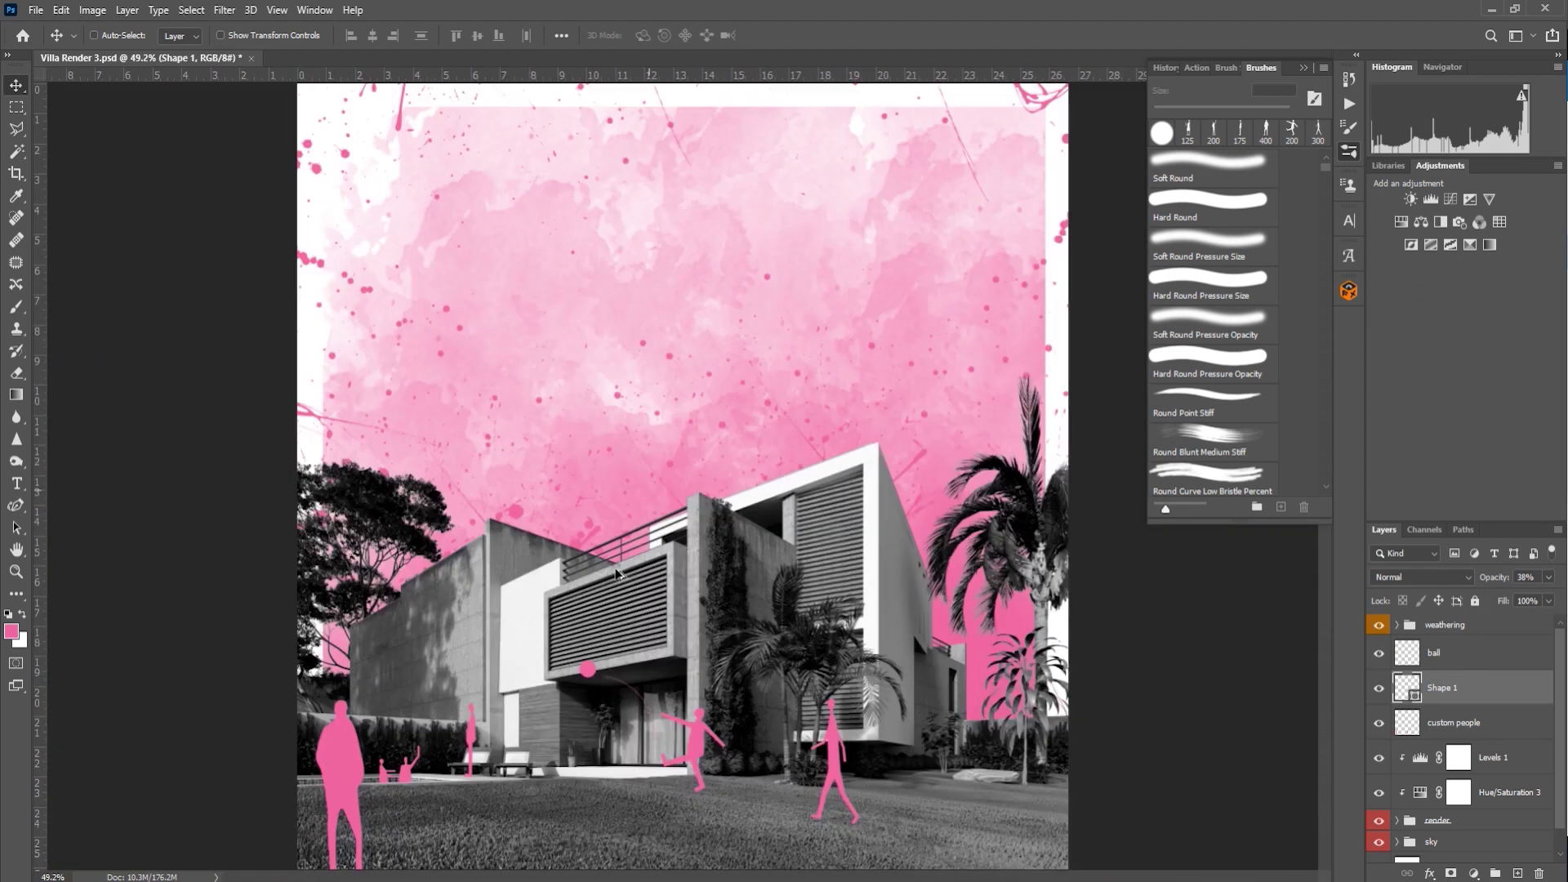
Step: Set the trajectory line's layer opacity to 55%
{"action": "scroll", "coordinate": [613, 752], "scroll_direction": "up", "scroll_amount": 1}
{"action": "left_click_drag", "start_coordinate": [1549, 579], "coordinate": [1521, 596]}
{"action": "scroll", "coordinate": [669, 762], "scroll_direction": "down", "scroll_amount": 3}
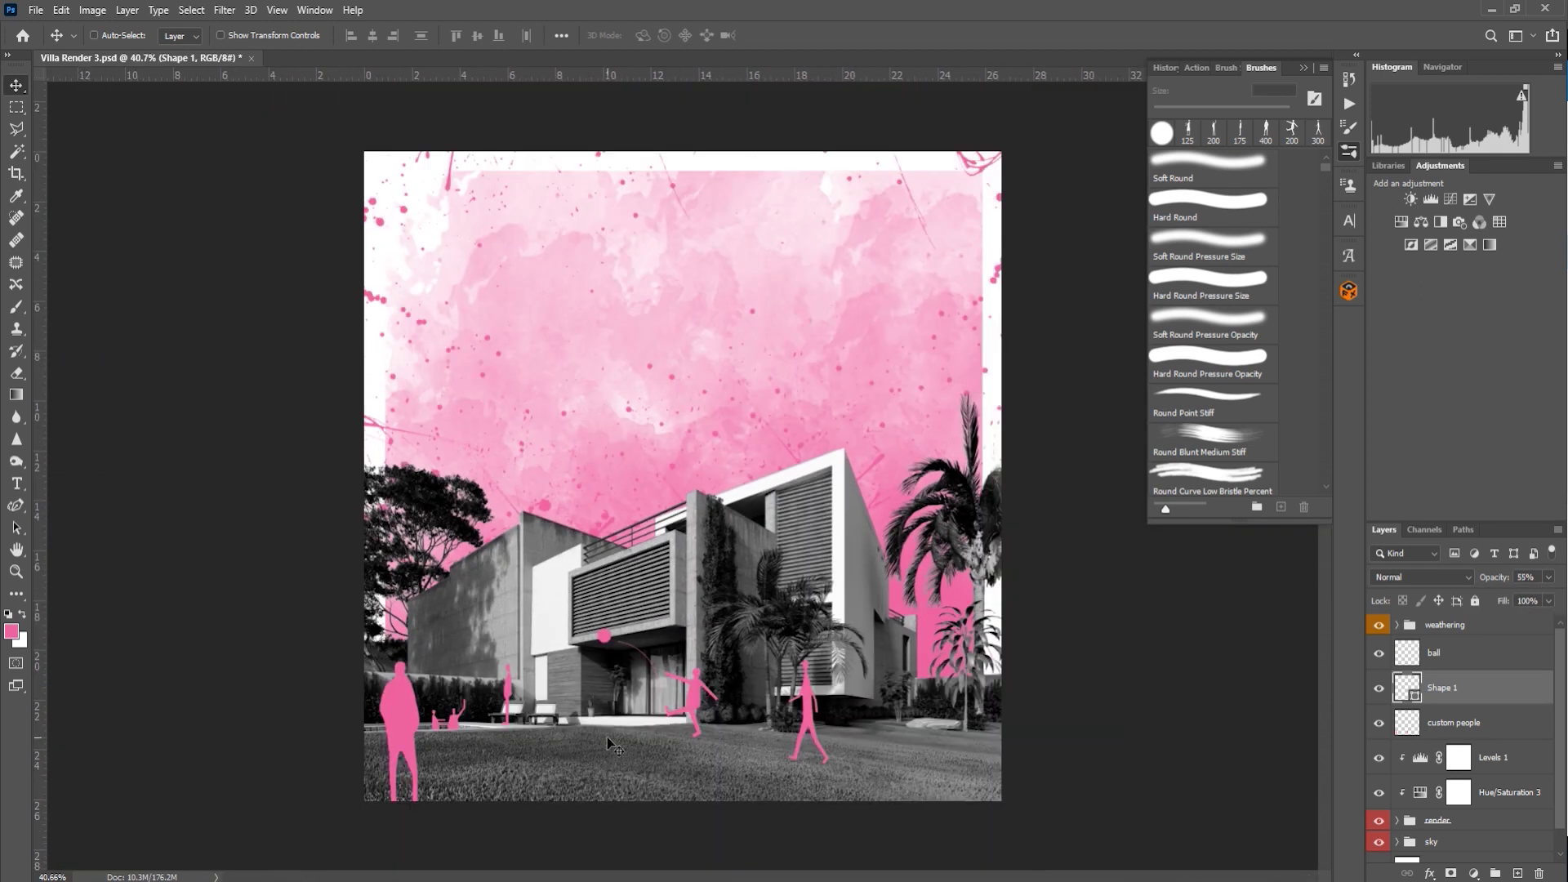
Step: Duplicate the ball layer and hide the original
{"action": "left_click", "coordinate": [1491, 662]}
{"action": "scroll", "coordinate": [619, 628], "scroll_direction": "up", "scroll_amount": 15}
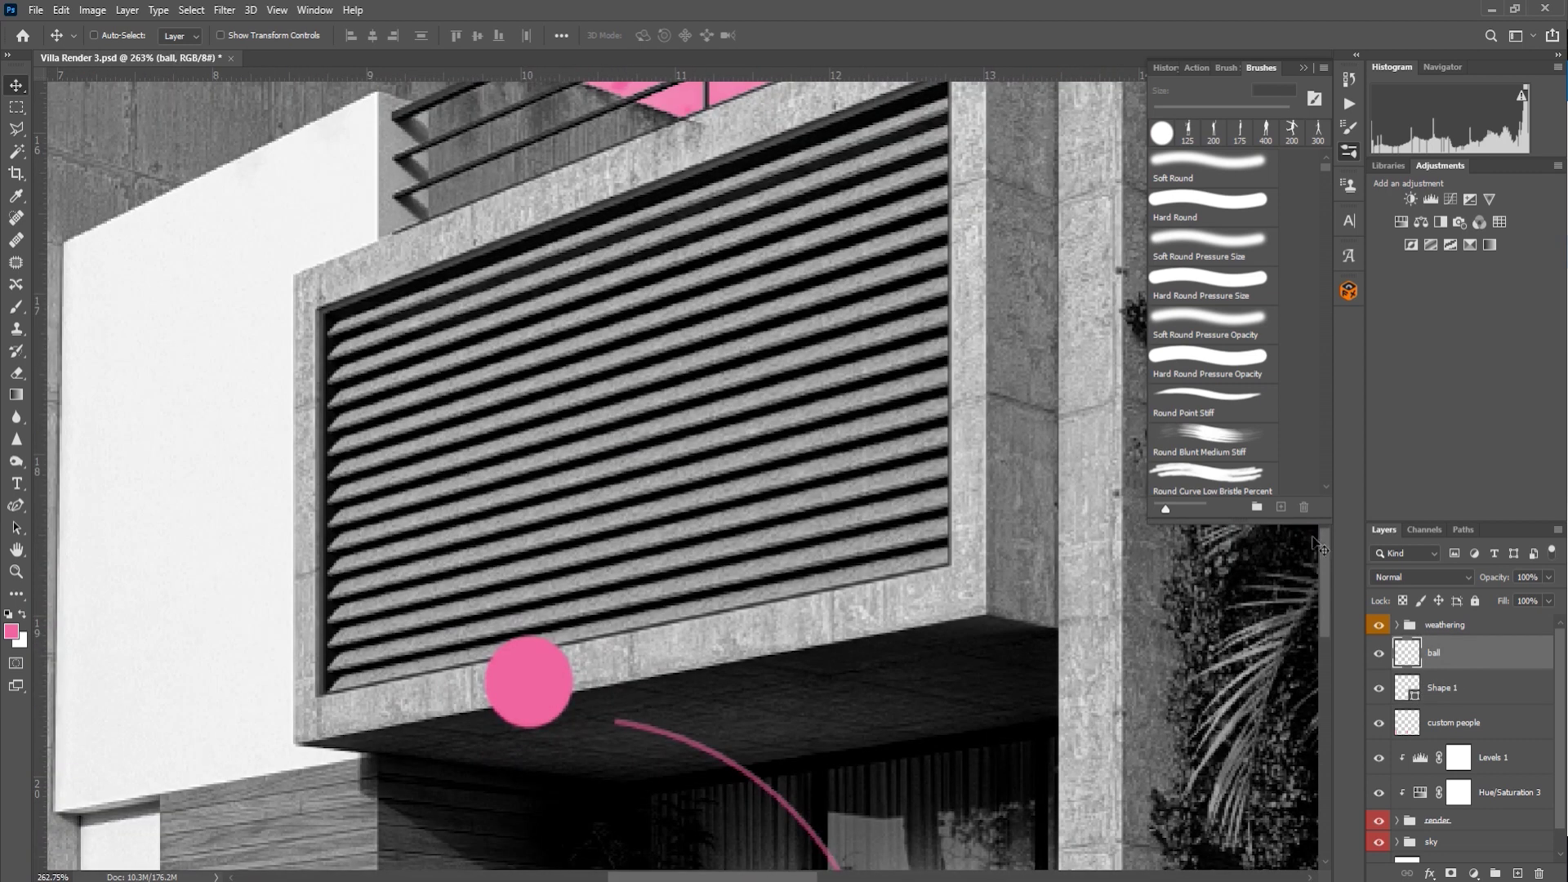
{"action": "key", "text": "ctrl+j"}
{"action": "left_click", "coordinate": [1380, 688]}
Step: Apply a Motion Blur at -30° and 35 pixels to the ball copy, and show the original ball layer again
{"action": "left_click", "coordinate": [225, 10]}
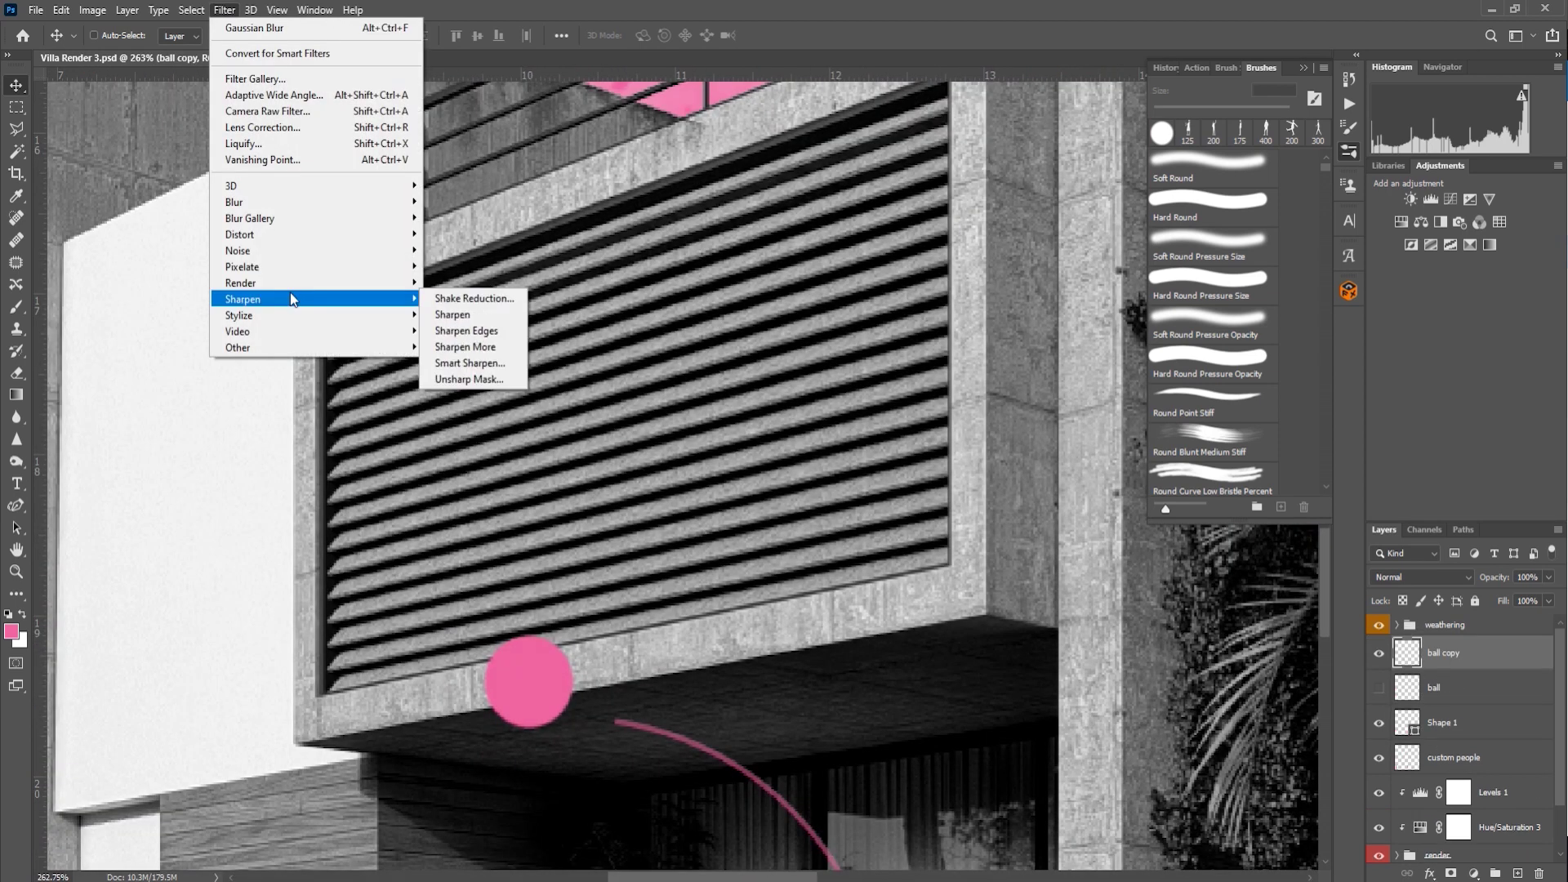
{"action": "mouse_move", "coordinate": [288, 206]}
{"action": "left_click", "coordinate": [464, 298]}
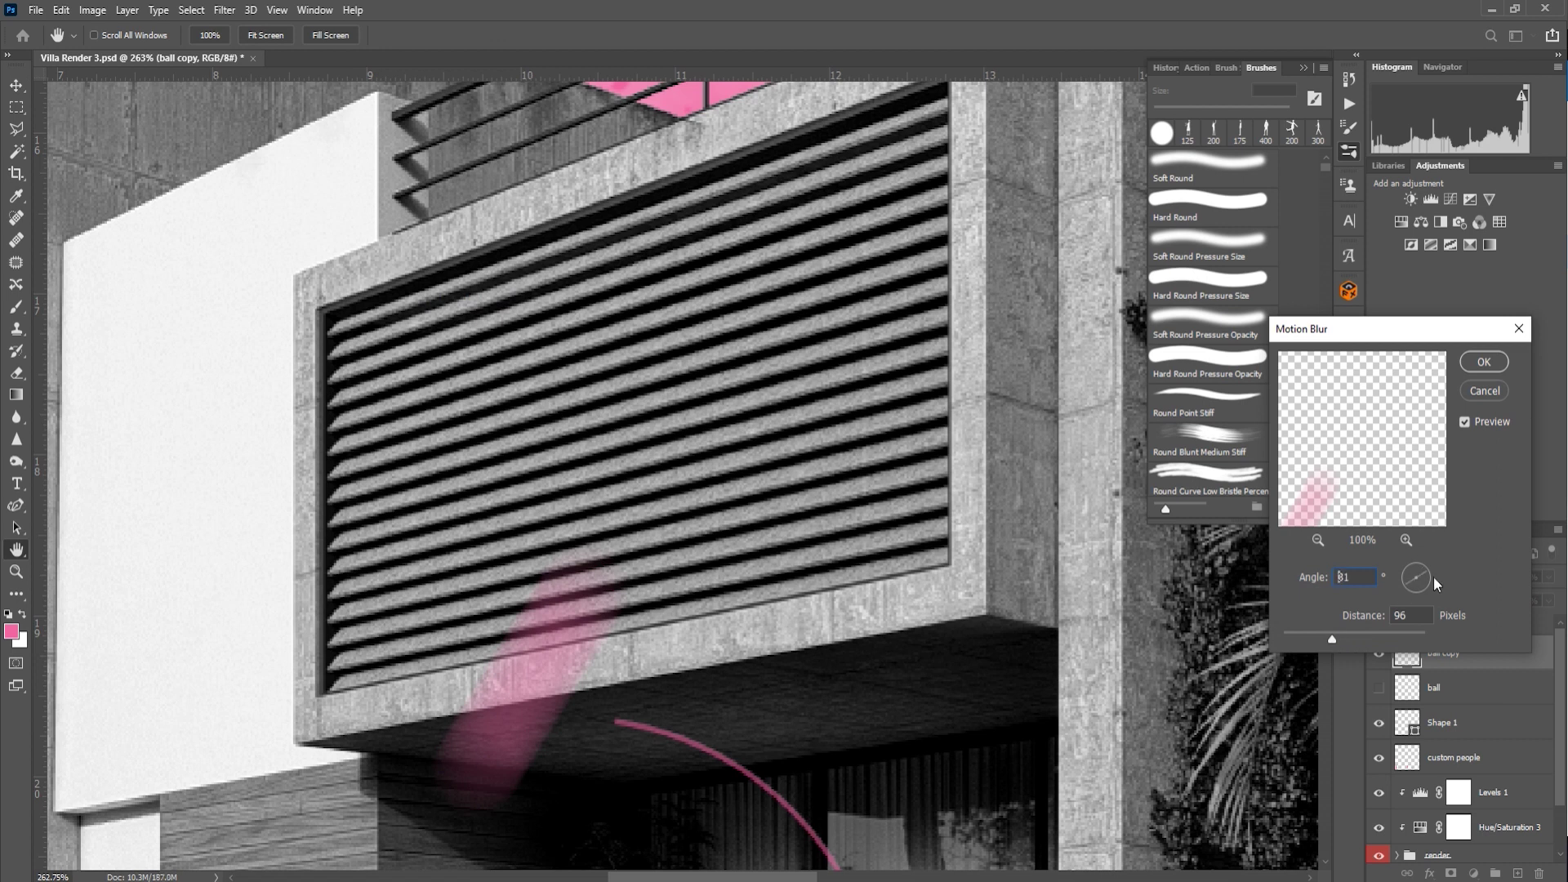
{"action": "left_click_drag", "start_coordinate": [1434, 577], "coordinate": [1428, 586]}
{"action": "left_click_drag", "start_coordinate": [1332, 638], "coordinate": [1310, 643]}
{"action": "left_click", "coordinate": [1487, 361]}
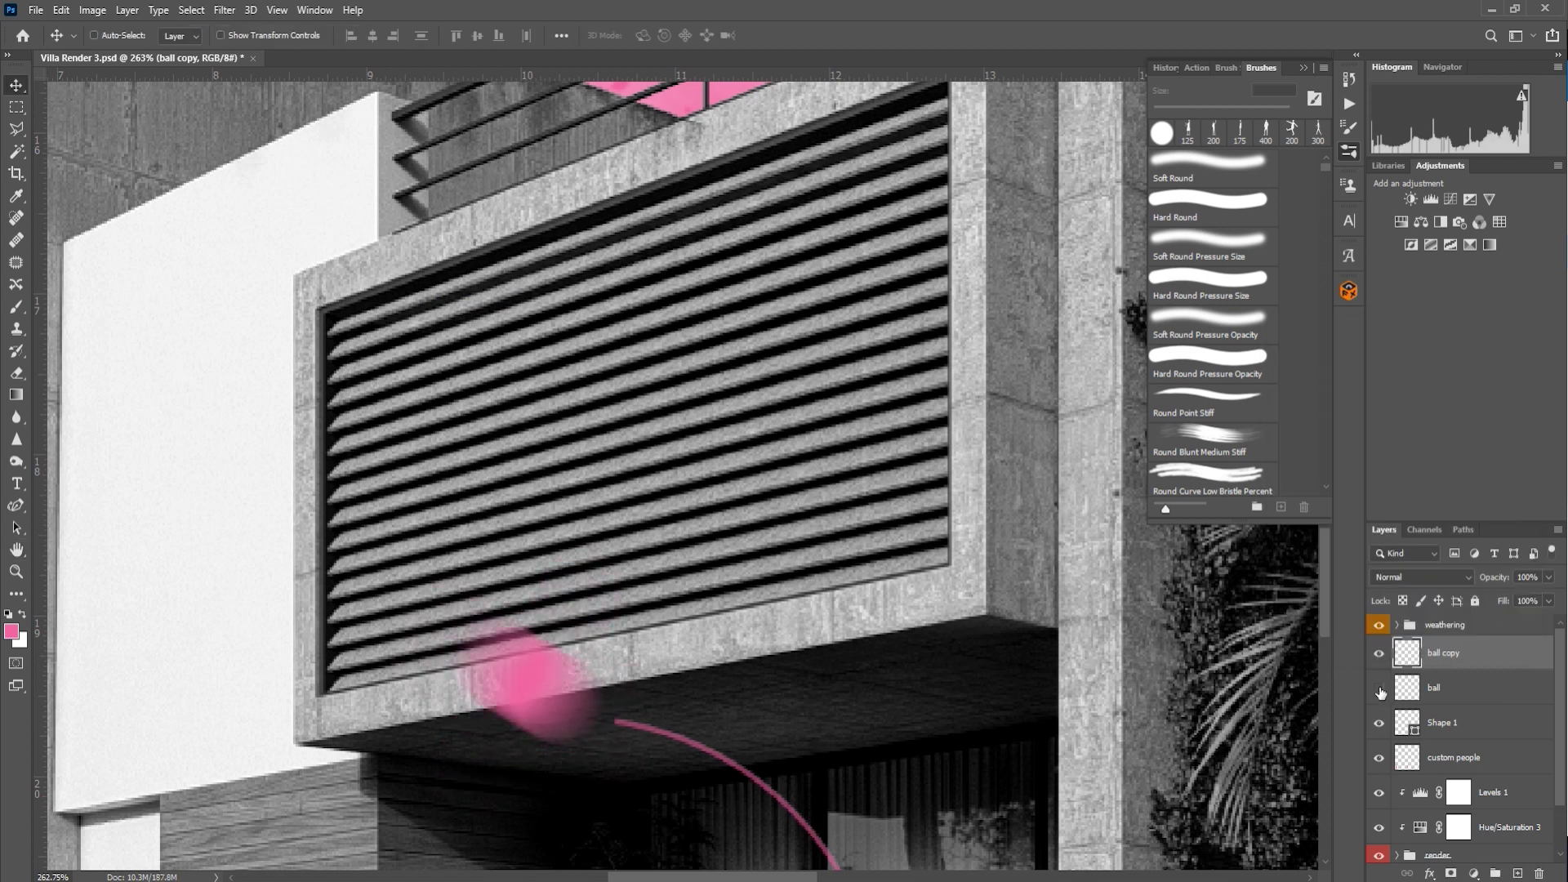
{"action": "left_click", "coordinate": [1379, 687]}
Step: Try placing the sharp ball layer above the blurred copy with reduced opacity, and return it below the copy
{"action": "left_click_drag", "start_coordinate": [1438, 687], "coordinate": [1459, 656]}
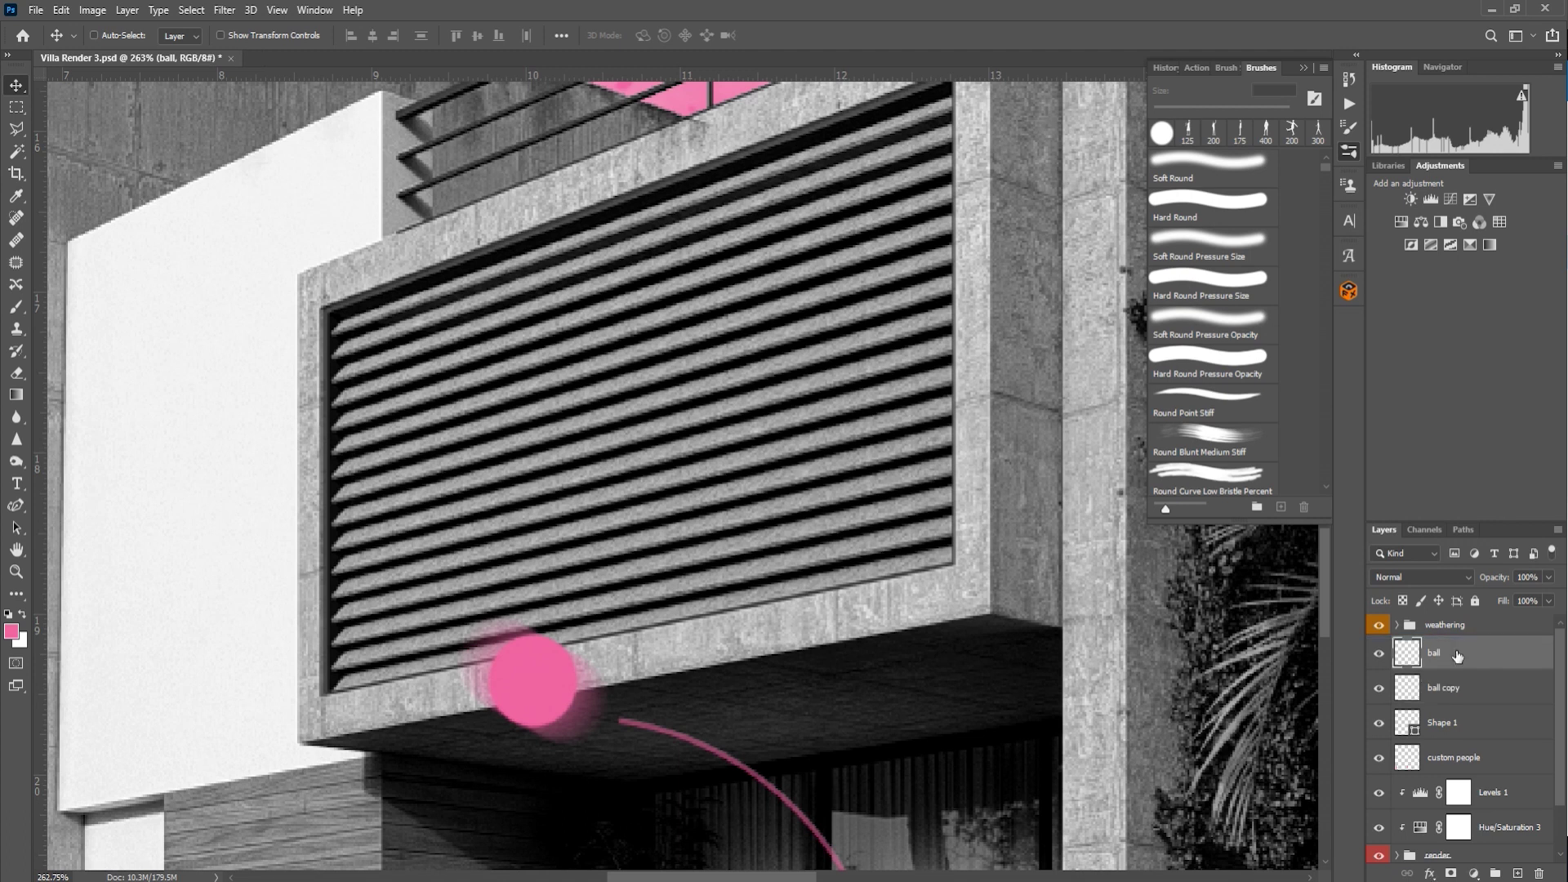
{"action": "left_click", "coordinate": [1549, 577]}
{"action": "left_click_drag", "start_coordinate": [1554, 598], "coordinate": [1526, 601]}
{"action": "left_click_drag", "start_coordinate": [1458, 653], "coordinate": [1464, 692]}
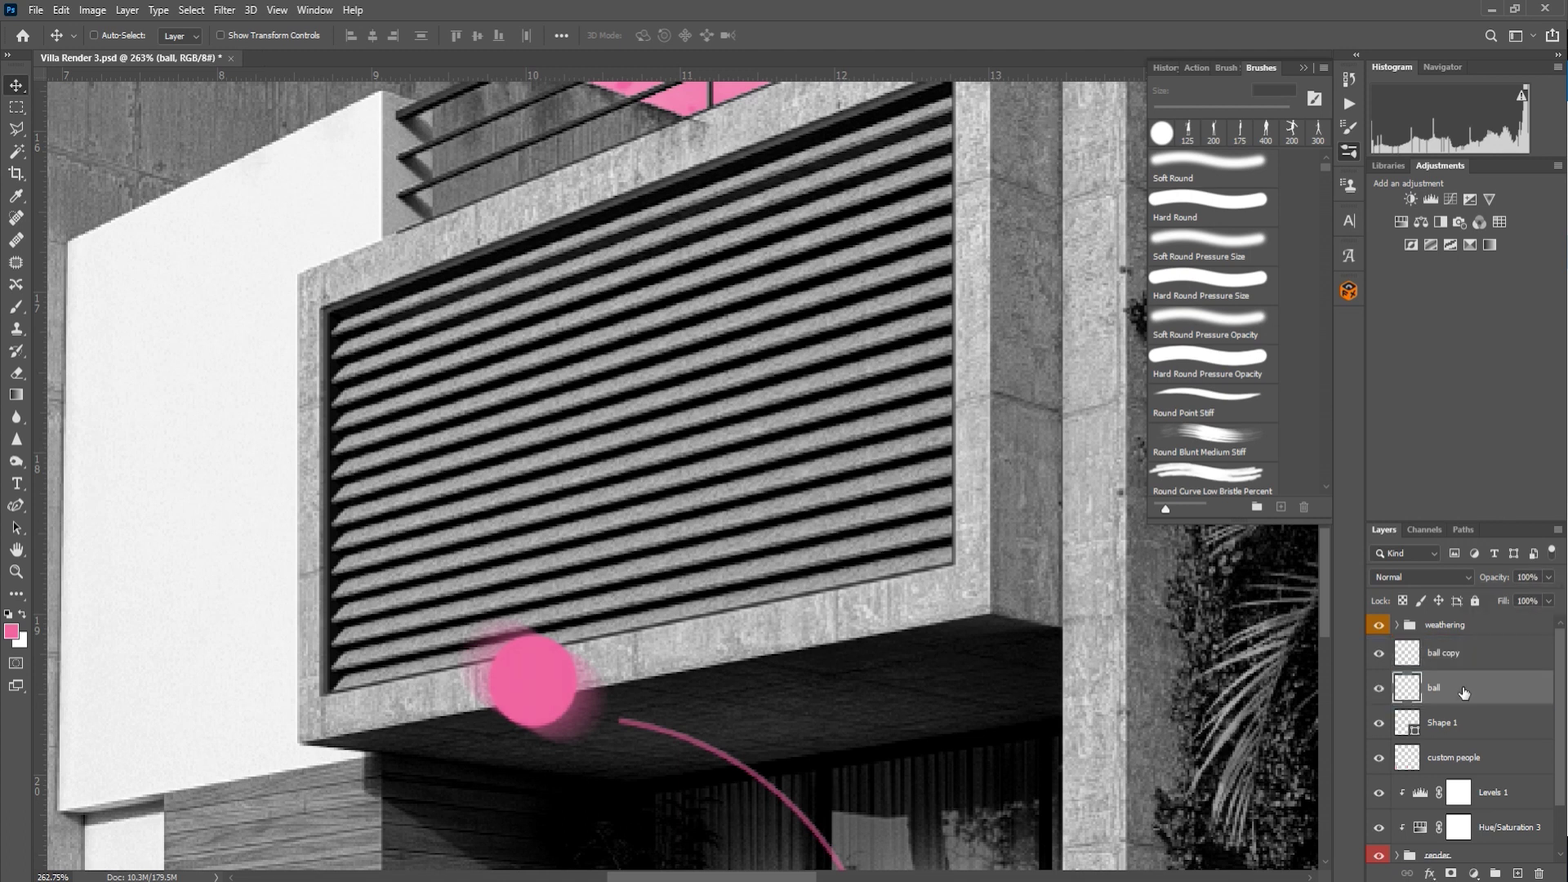
Step: Compare the ball with its blurred copy hidden and shown, and test the original ball layer's opacity, returning it to 100%
{"action": "left_click", "coordinate": [1488, 651]}
{"action": "left_click", "coordinate": [1379, 653]}
{"action": "left_click", "coordinate": [1380, 654]}
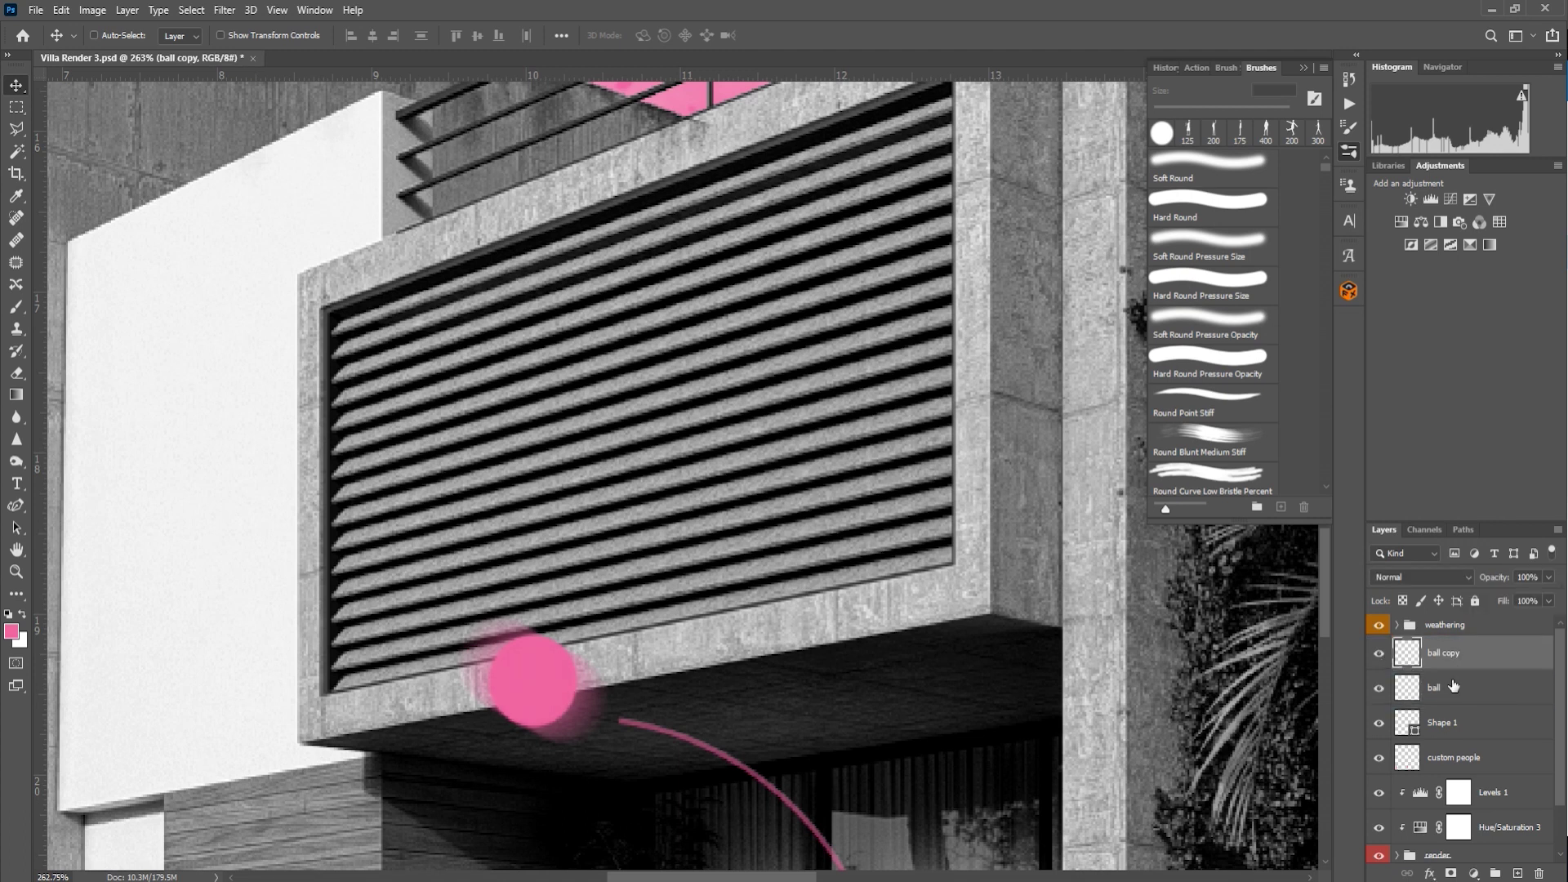
{"action": "left_click", "coordinate": [1452, 686]}
{"action": "left_click", "coordinate": [1549, 577]}
{"action": "left_click_drag", "start_coordinate": [1536, 599], "coordinate": [1556, 601]}
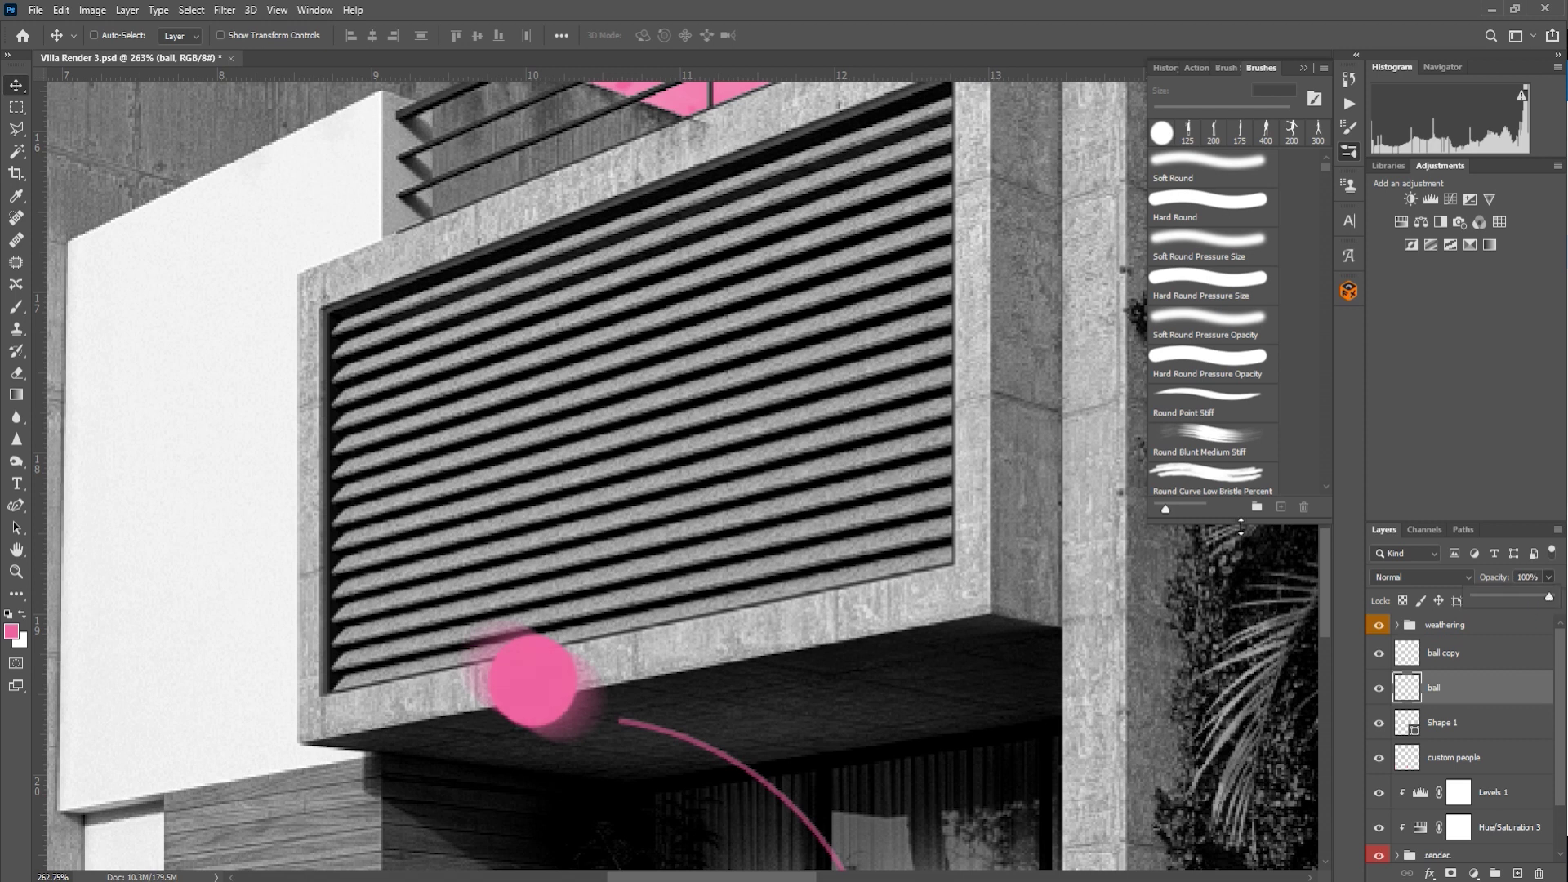
Step: Apply a Motion Blur at -30° with a distance shorter than 35 pixels to the original ball layer
{"action": "left_click", "coordinate": [224, 10]}
{"action": "mouse_move", "coordinate": [326, 202]}
{"action": "left_click", "coordinate": [462, 299]}
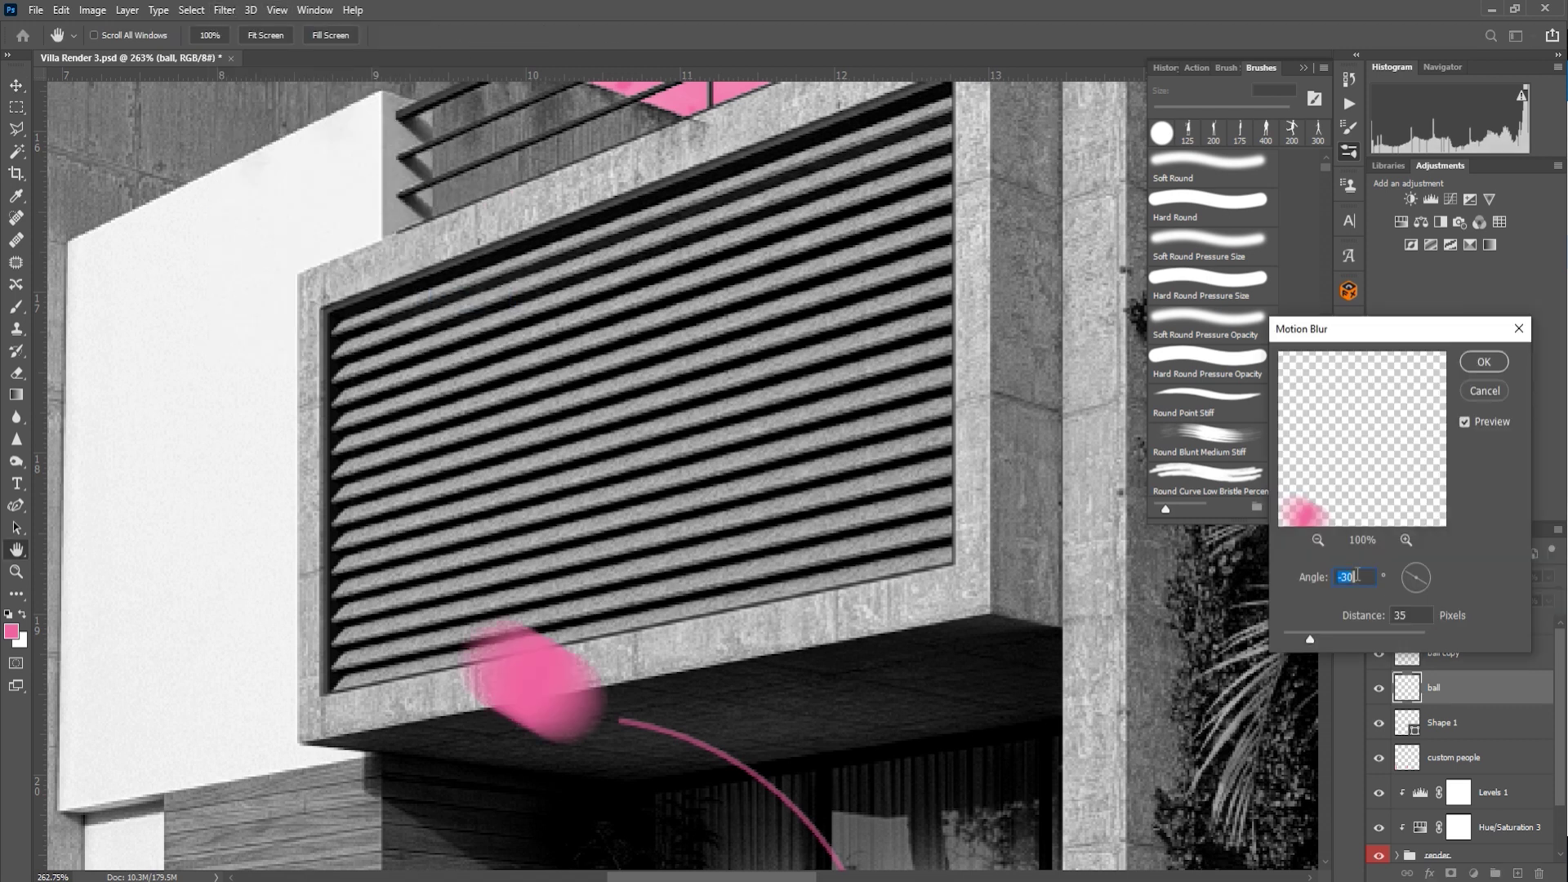
{"action": "left_click_drag", "start_coordinate": [1306, 632], "coordinate": [1292, 631]}
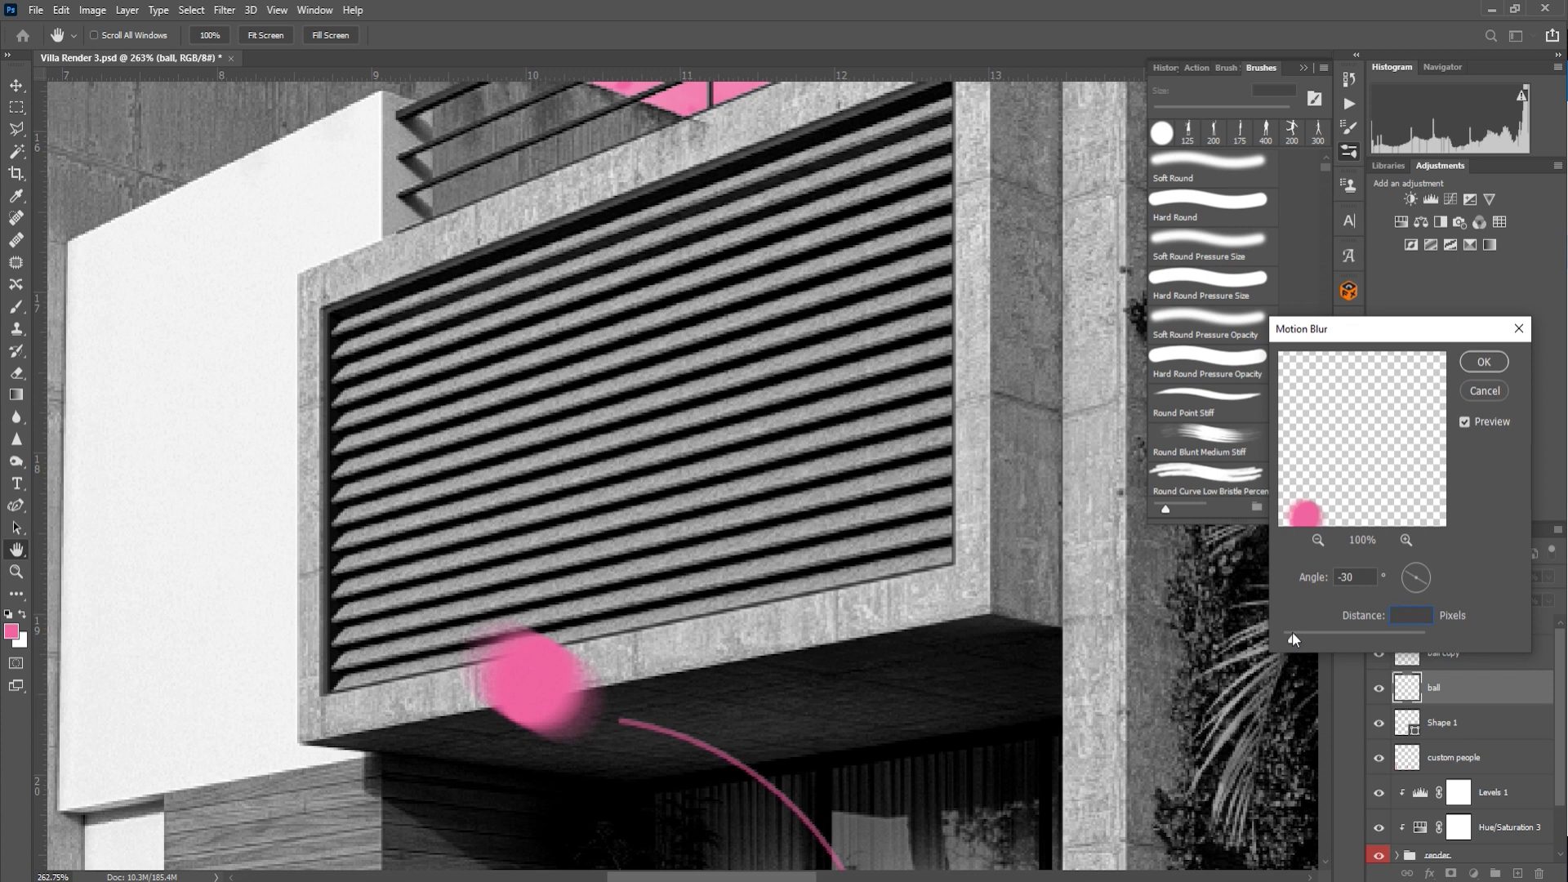
{"action": "left_click", "coordinate": [1490, 365]}
{"action": "scroll", "coordinate": [605, 704], "scroll_direction": "down", "scroll_amount": 10}
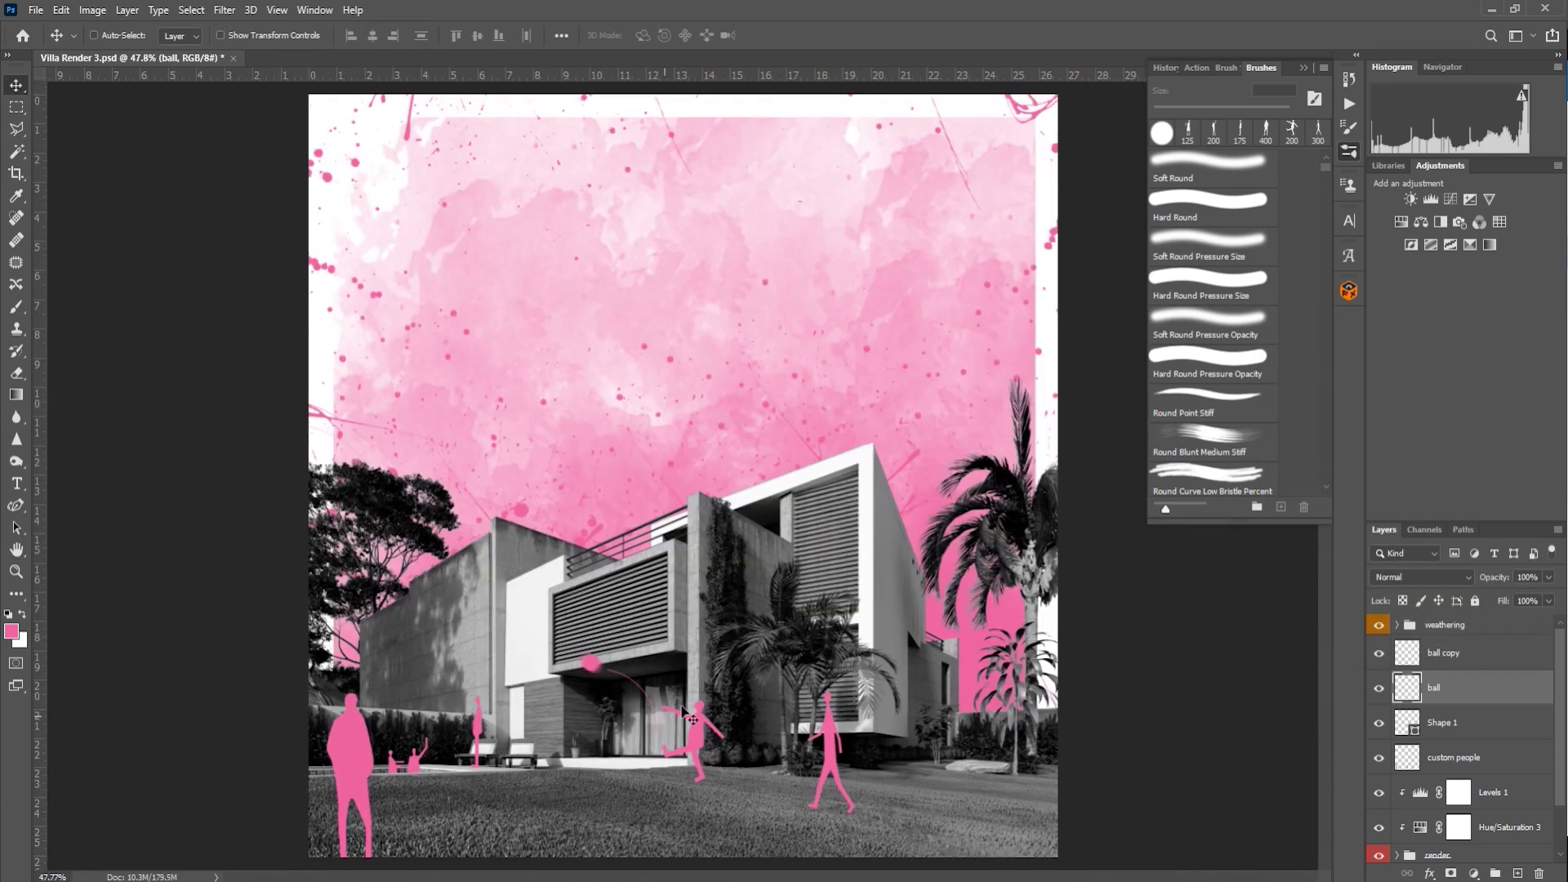
{"action": "scroll", "coordinate": [902, 537], "scroll_direction": "down", "scroll_amount": 5, "text": "alt"}
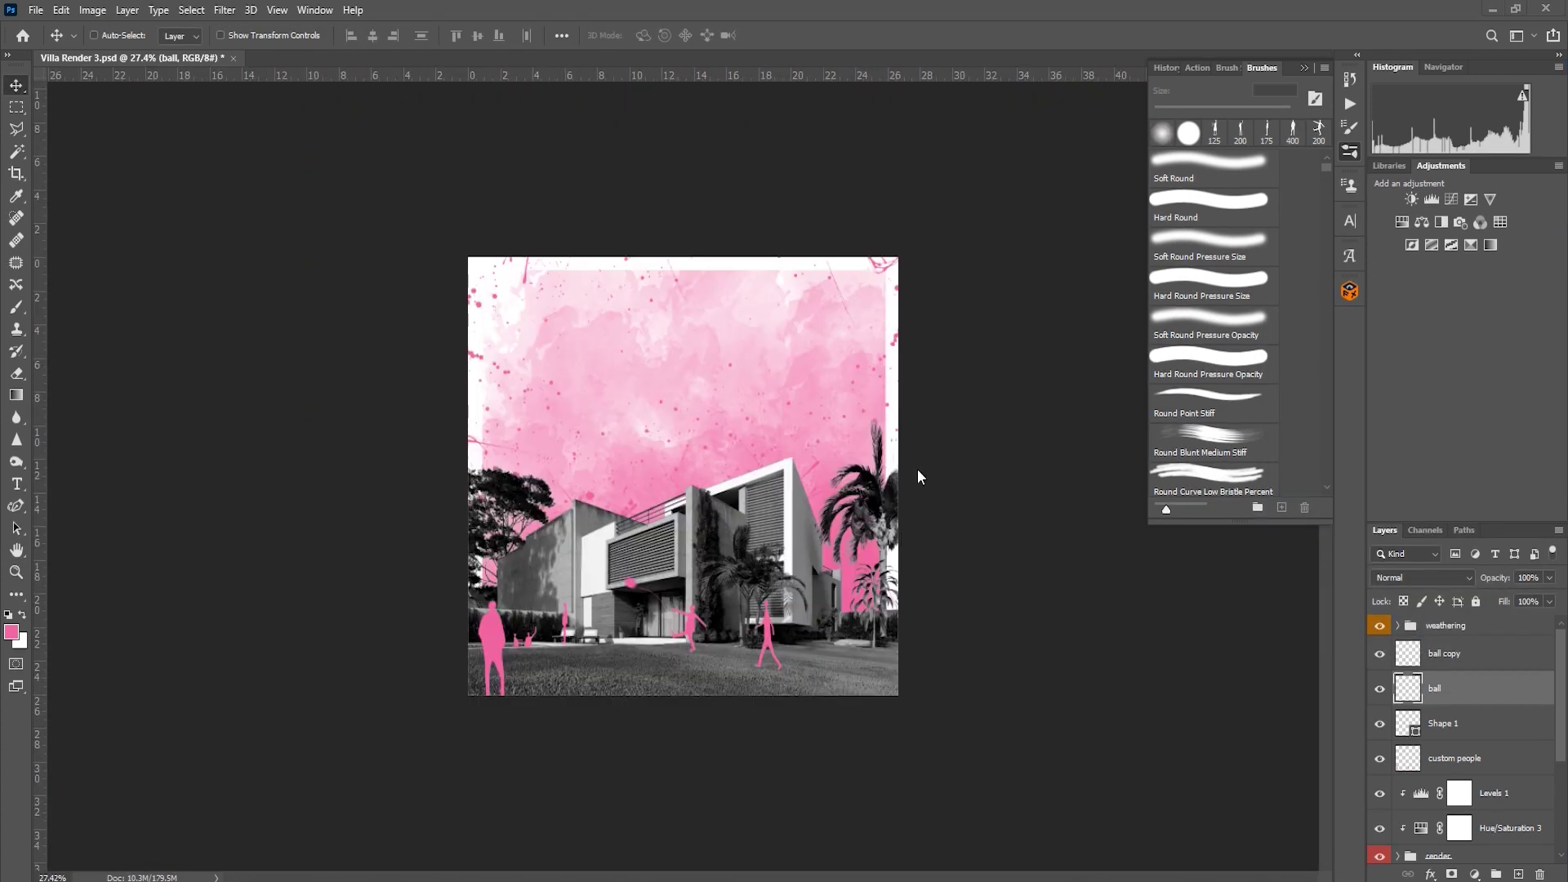
Step: Group the layers from ball copy down to custom people into a folder named people and give it a blue colour label
{"action": "left_click", "coordinate": [1487, 666]}
{"action": "left_click", "coordinate": [1479, 764], "text": "shift"}
{"action": "left_click", "coordinate": [1496, 874]}
{"action": "double_click", "coordinate": [1442, 648]}
{"action": "type", "text": "people"}
{"action": "key", "text": "Return"}
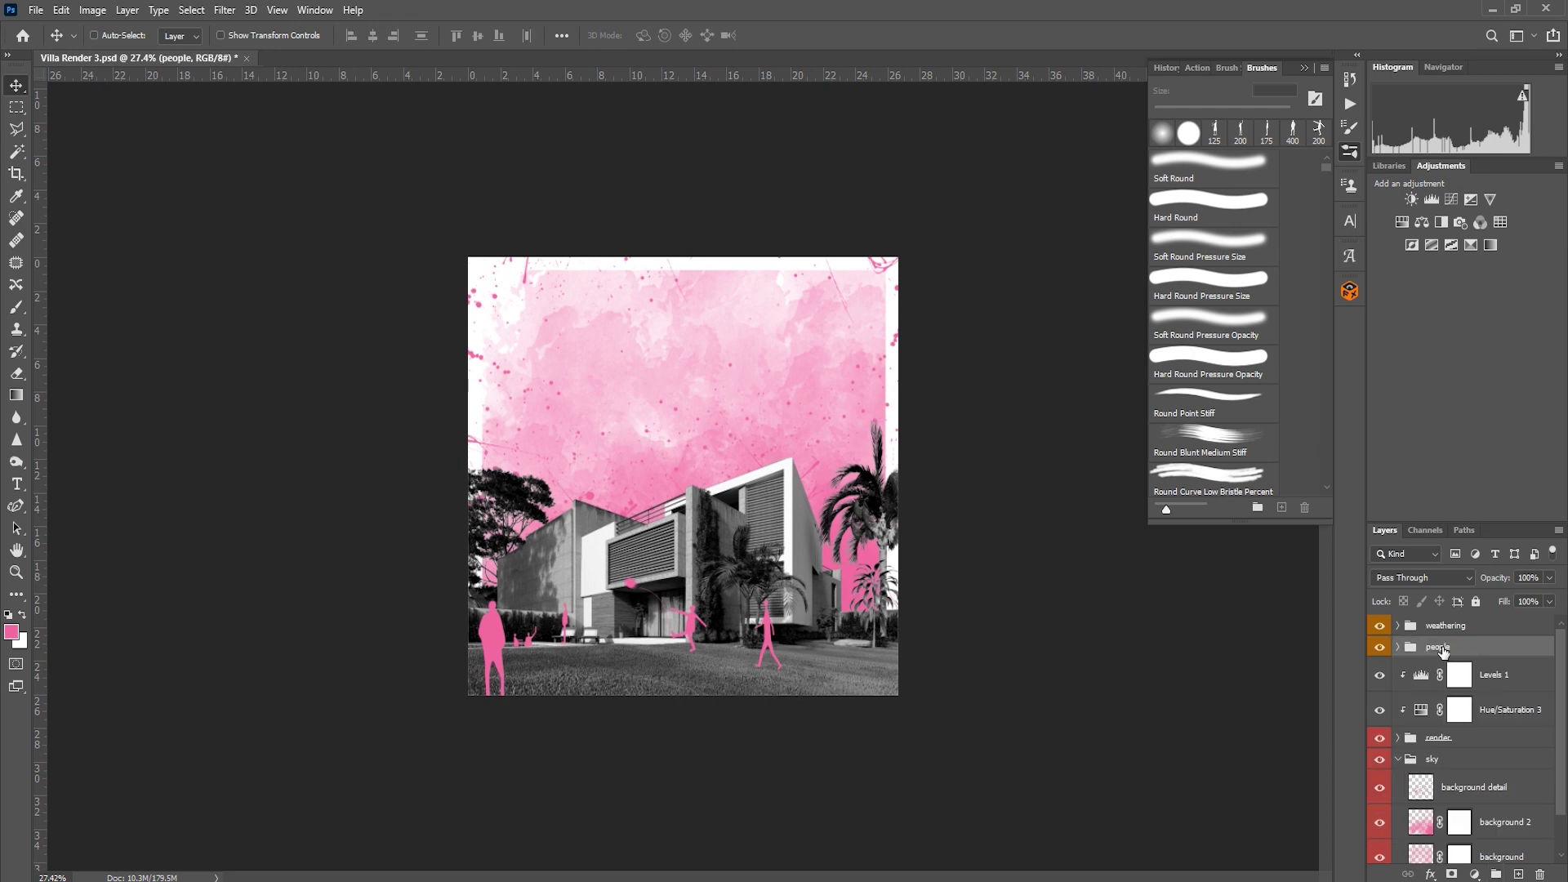
{"action": "right_click", "coordinate": [1444, 651]}
{"action": "left_click", "coordinate": [1381, 847]}
Step: Erase the stray splatters along the upper and side borders of the background detail layer, and collapse the sky group
{"action": "scroll", "coordinate": [1470, 735], "scroll_direction": "down", "scroll_amount": 3}
{"action": "left_click", "coordinate": [1474, 736]}
{"action": "left_click", "coordinate": [1398, 716]}
{"action": "double_click", "coordinate": [1399, 717]}
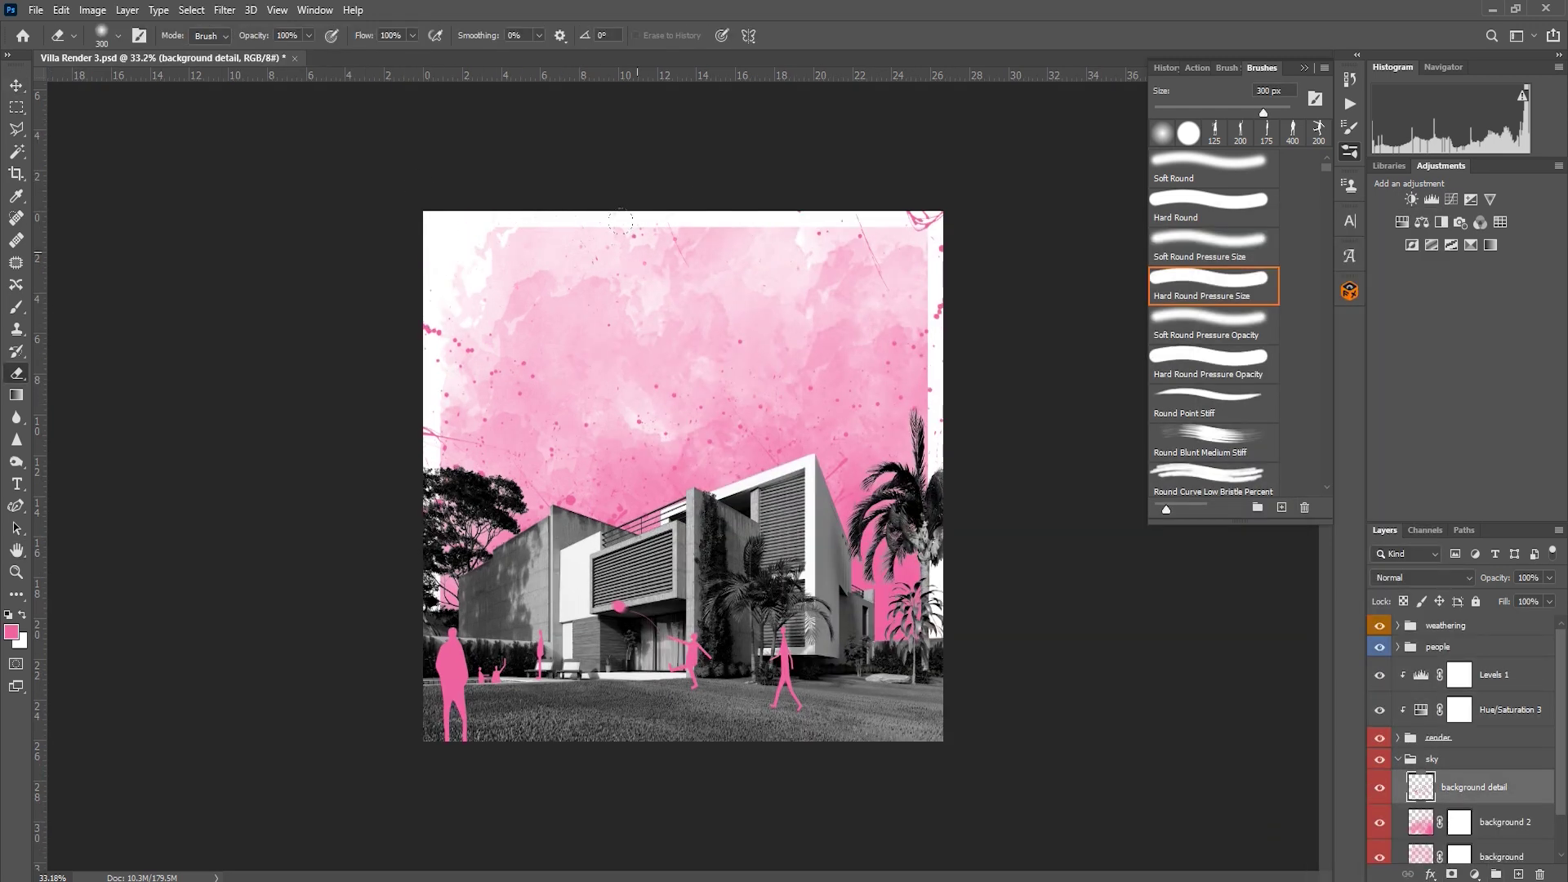
{"action": "left_click_drag", "start_coordinate": [621, 221], "coordinate": [931, 229]}
{"action": "scroll", "coordinate": [866, 281], "scroll_direction": "down", "scroll_amount": 2}
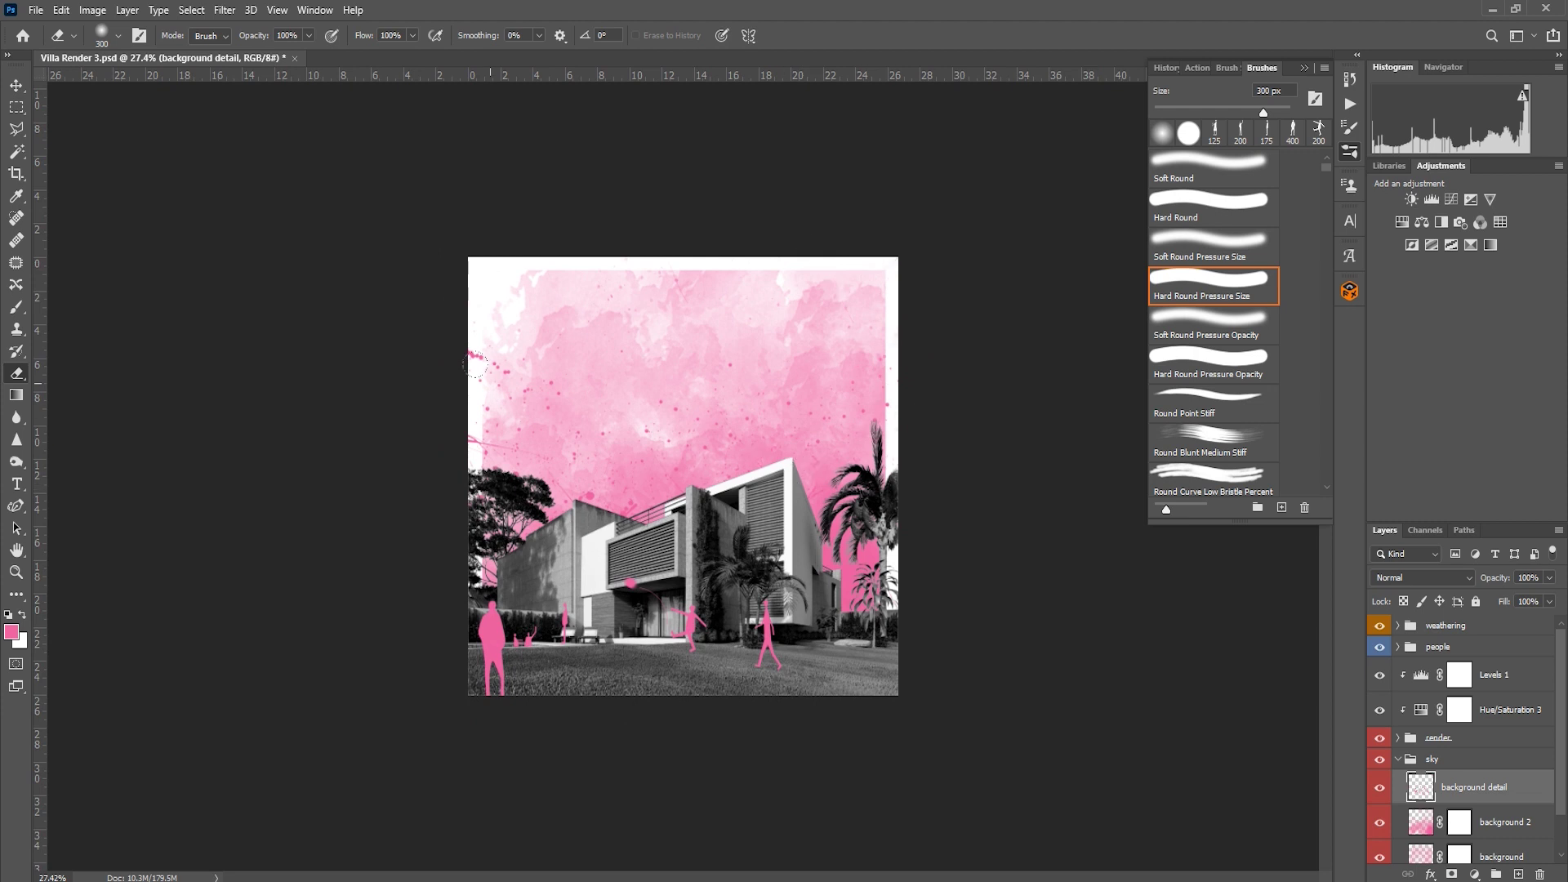
{"action": "left_click_drag", "start_coordinate": [474, 365], "coordinate": [499, 320]}
{"action": "scroll", "coordinate": [667, 637], "scroll_direction": "up", "scroll_amount": 4}
{"action": "scroll", "coordinate": [667, 637], "scroll_direction": "down", "scroll_amount": 1}
{"action": "key", "text": "v"}
{"action": "left_click", "coordinate": [1399, 760]}
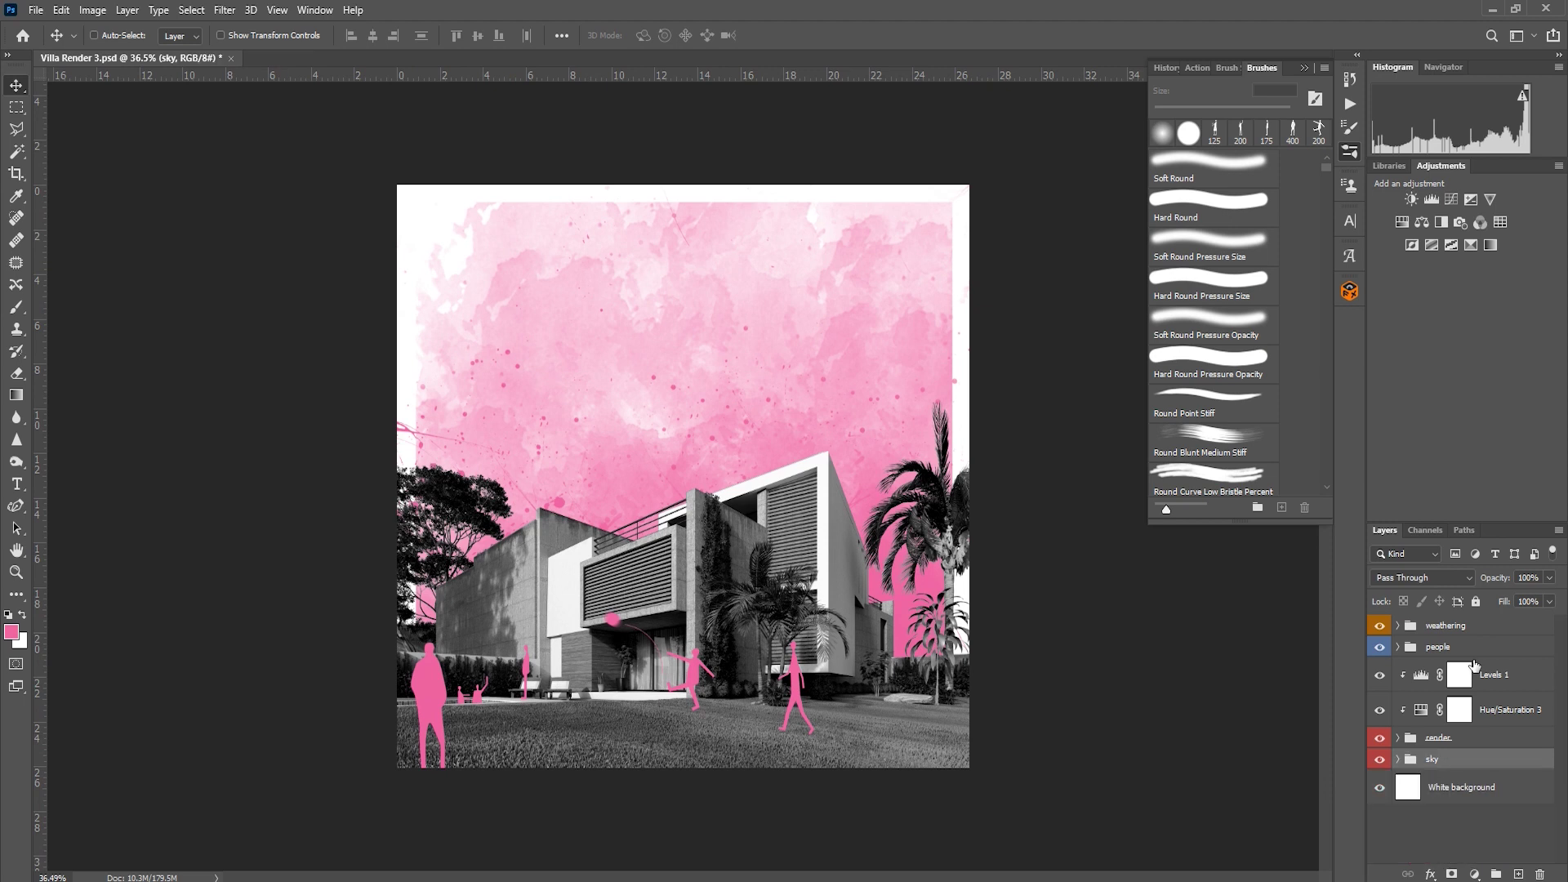
{"action": "left_click", "coordinate": [1407, 649]}
{"action": "left_click", "coordinate": [1426, 743]}
{"action": "left_click", "coordinate": [1398, 737]}
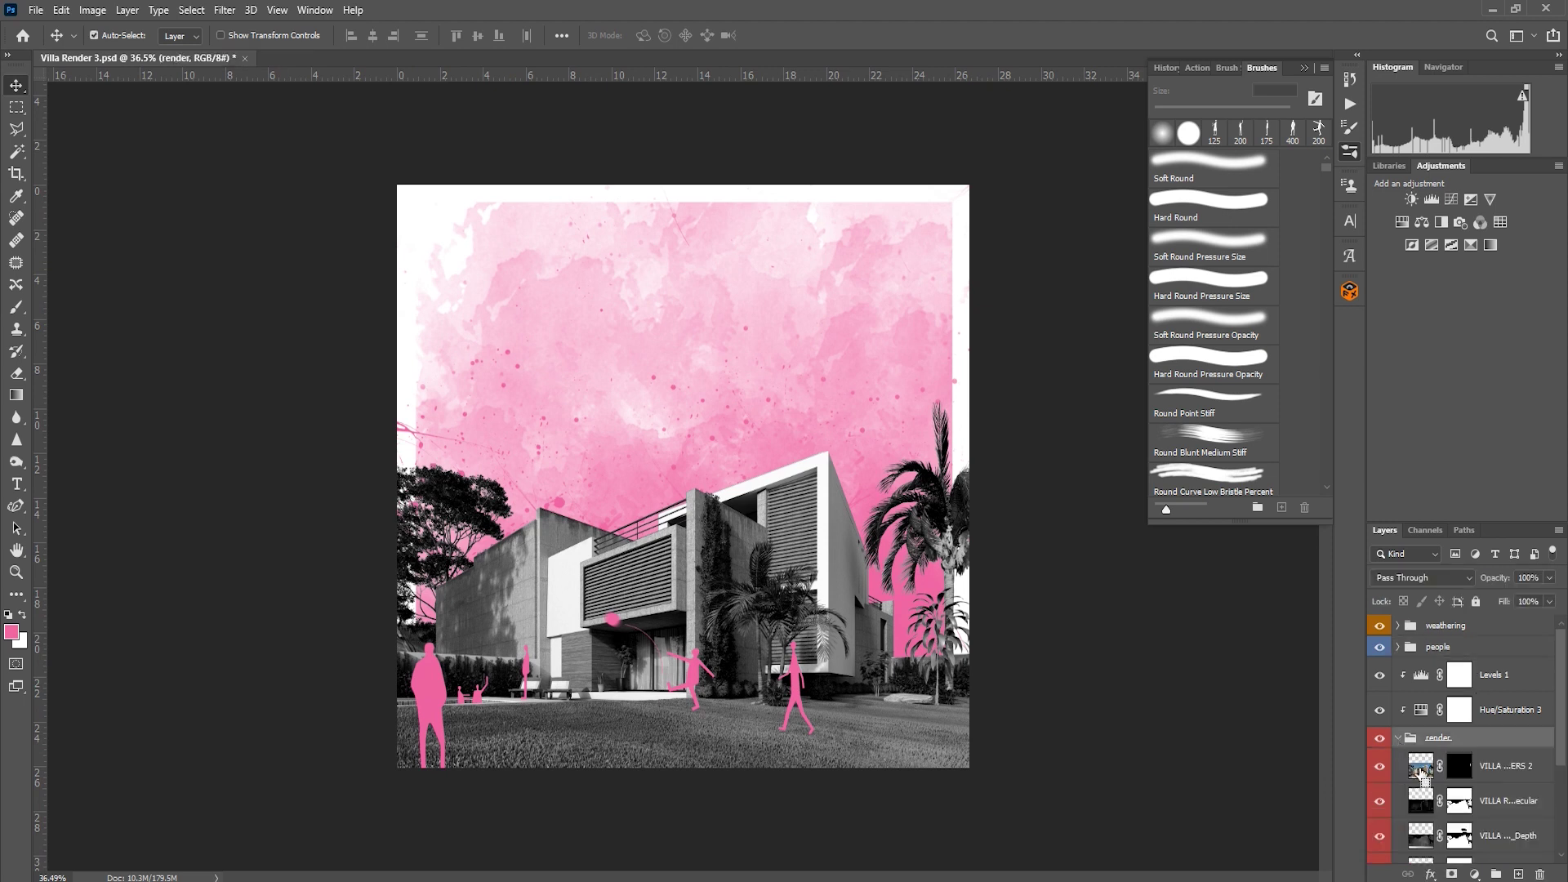
{"action": "left_click", "coordinate": [1455, 806]}
{"action": "left_click", "coordinate": [1455, 806], "text": "ctrl"}
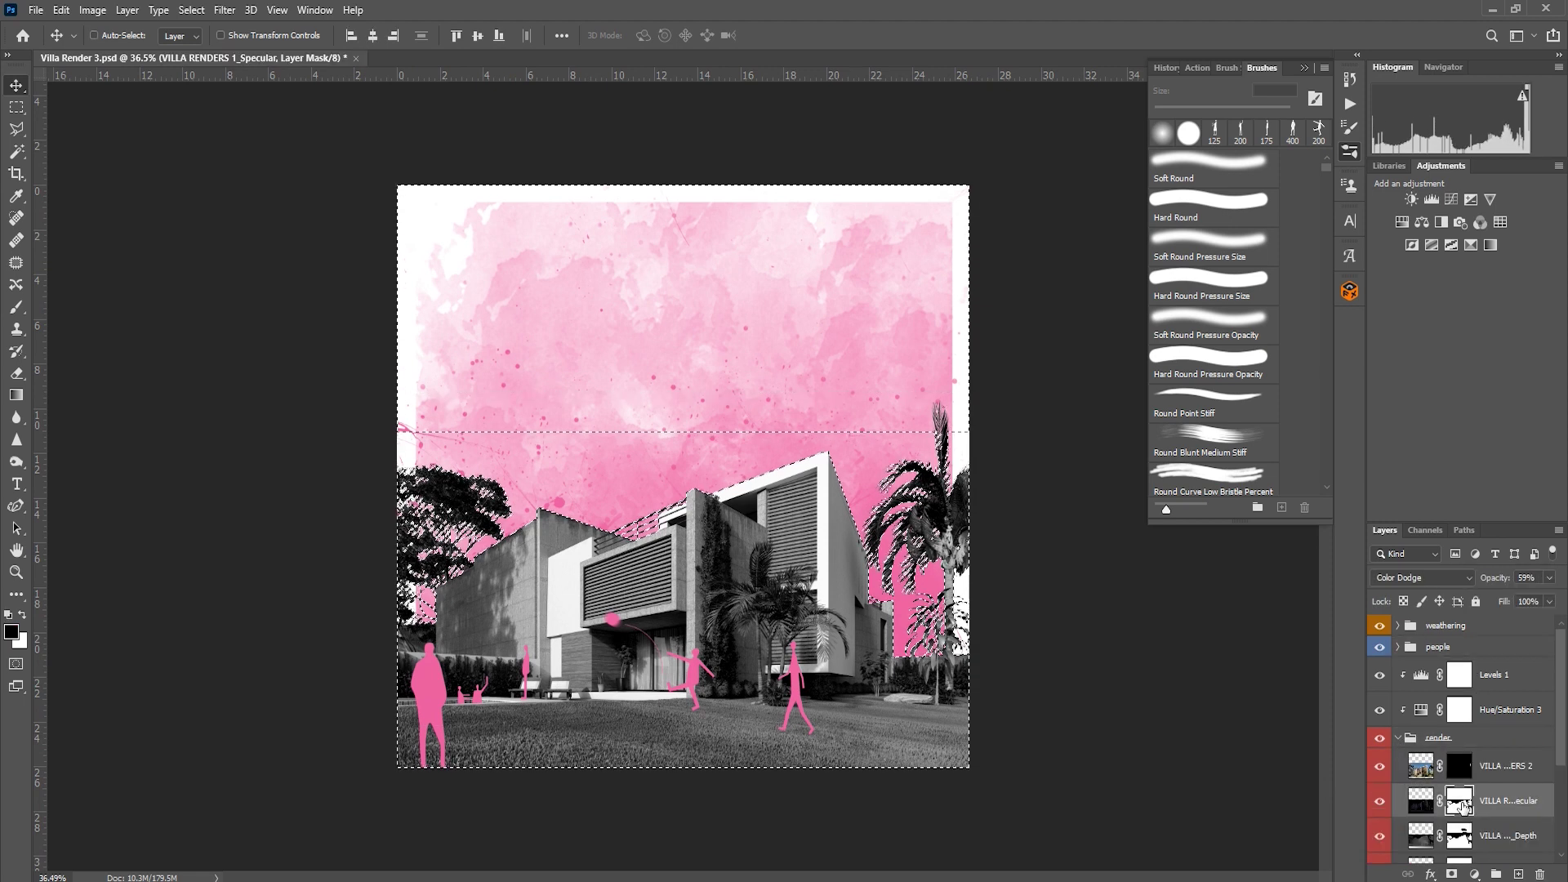
{"action": "scroll", "coordinate": [1470, 752], "scroll_direction": "down", "scroll_amount": 2}
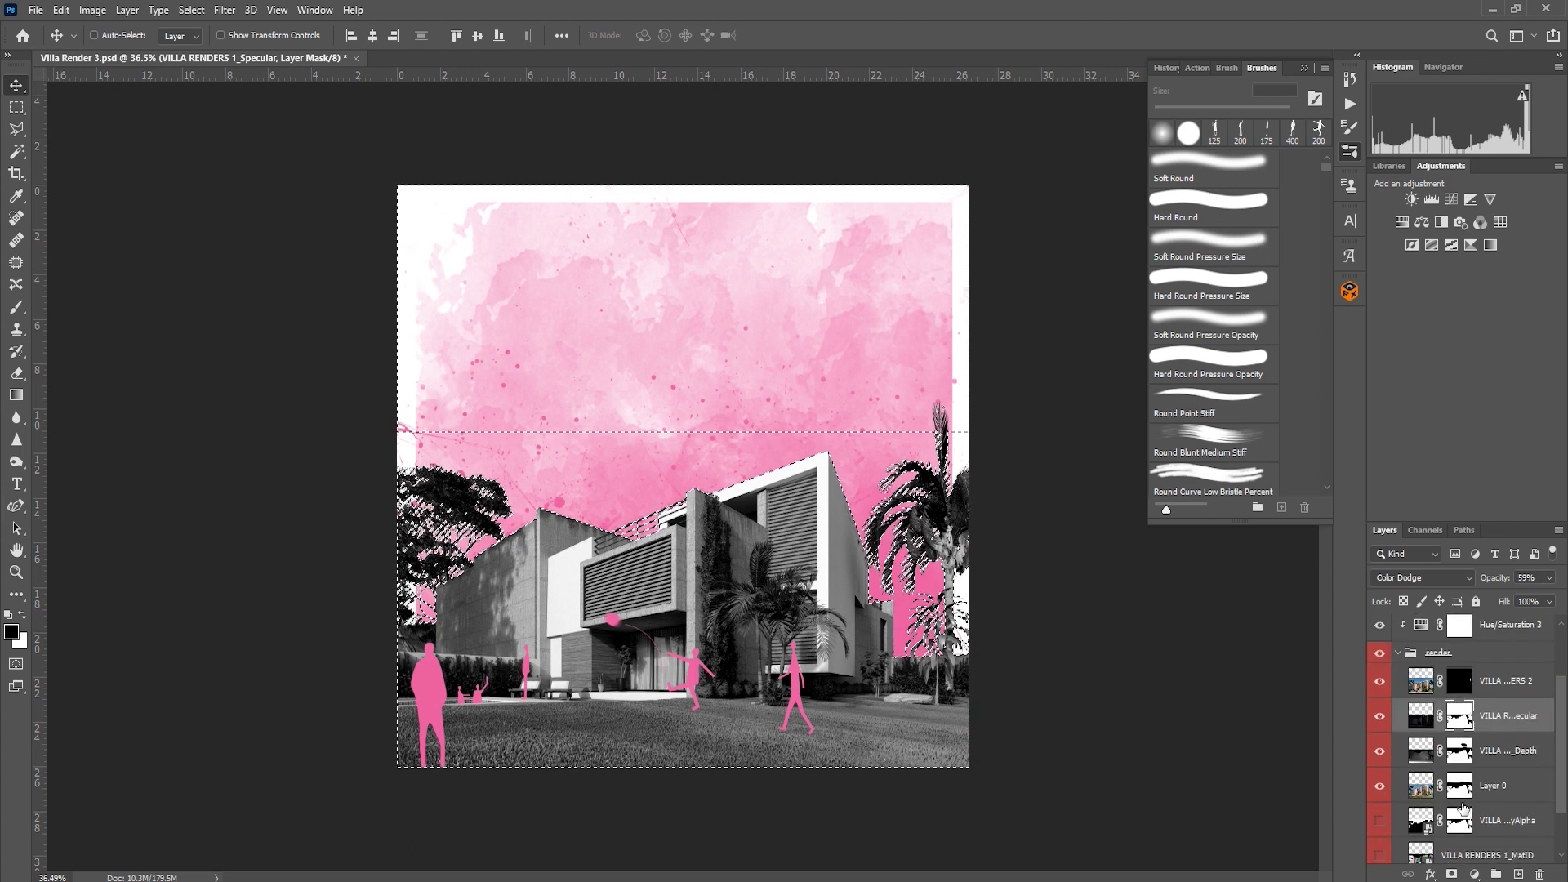
{"action": "left_click", "coordinate": [1477, 694]}
{"action": "key", "text": "ctrl+d"}
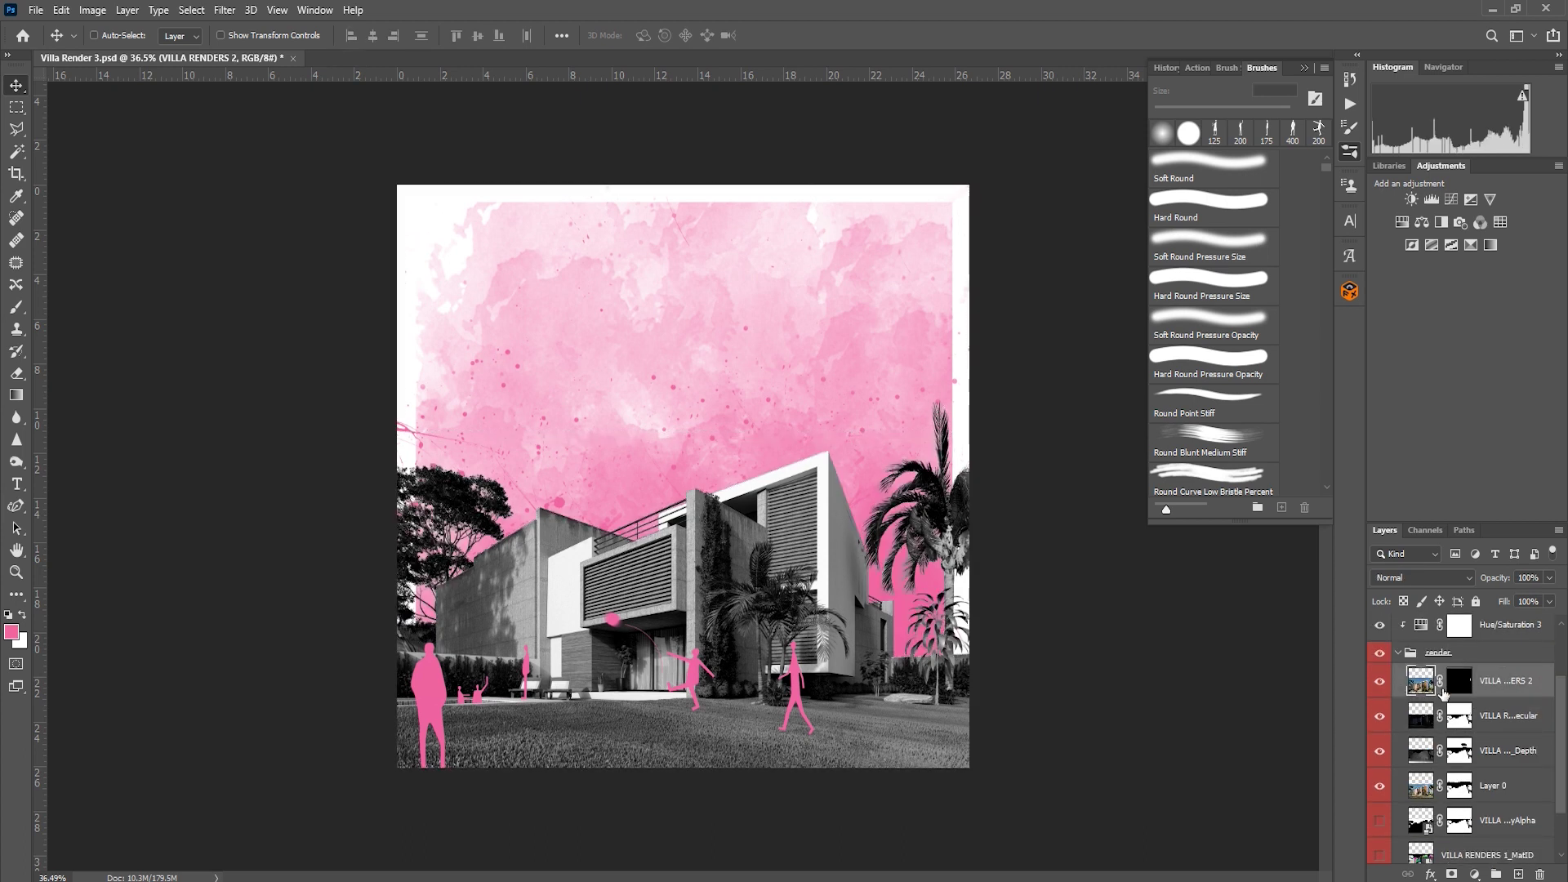
{"action": "left_click", "coordinate": [1398, 654]}
Step: Duplicate the render group, merge the duplicate into a single layer, and load its outline as a selection
{"action": "left_click_drag", "start_coordinate": [1458, 738], "coordinate": [1462, 734]}
{"action": "key", "text": "ctrl+e"}
{"action": "left_click", "coordinate": [1439, 774]}
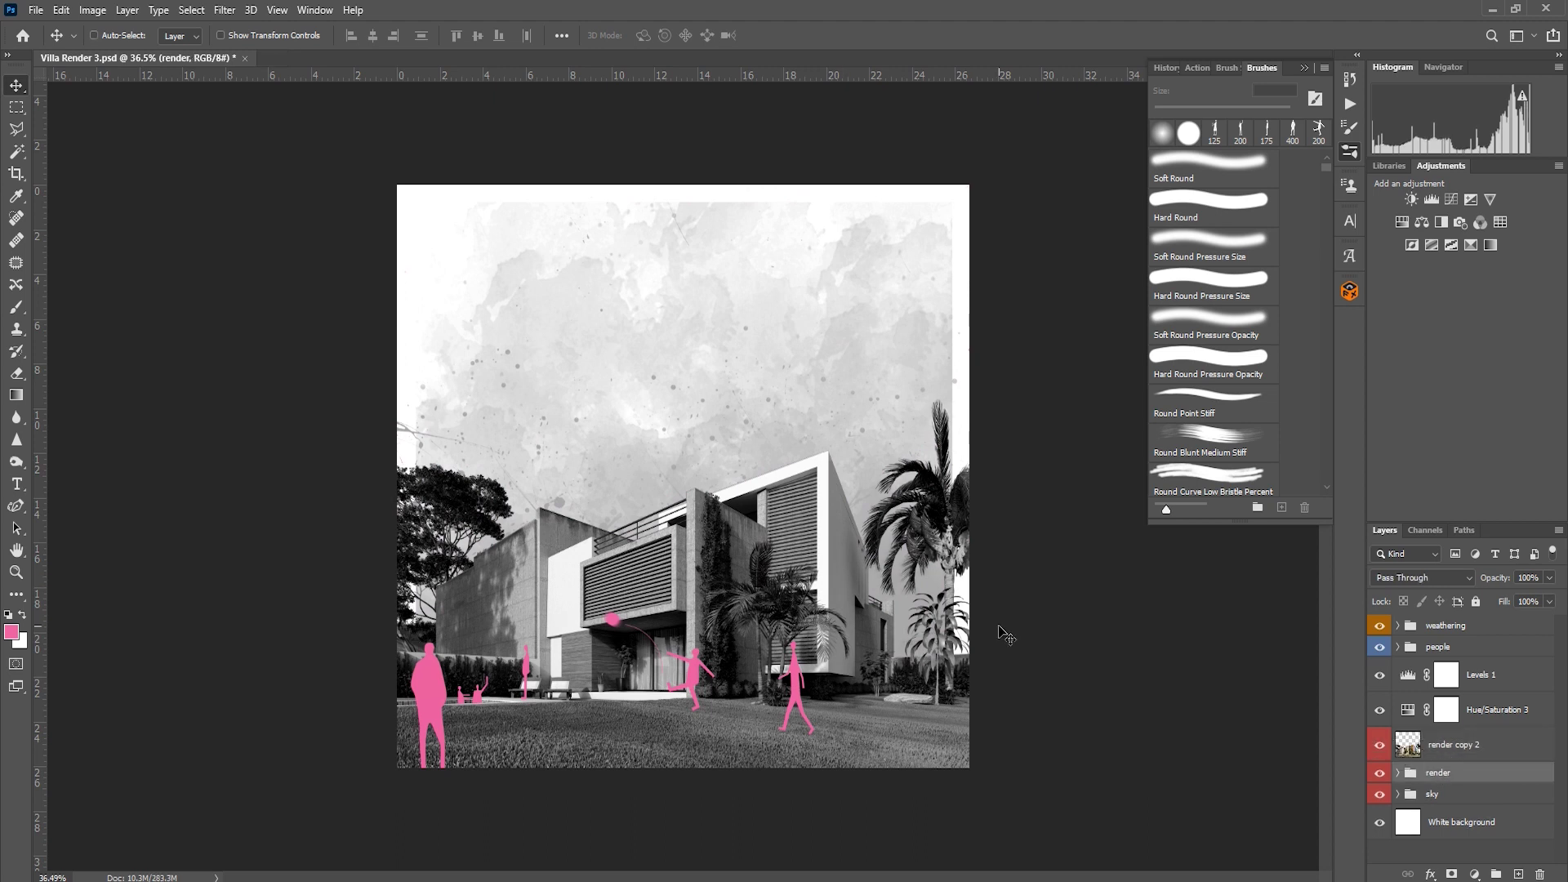
{"action": "left_click", "coordinate": [1412, 742], "text": "ctrl"}
Step: Add a new layer named overlay above the merged render copy and mask it with the building and landscape selection
{"action": "left_click", "coordinate": [1478, 649]}
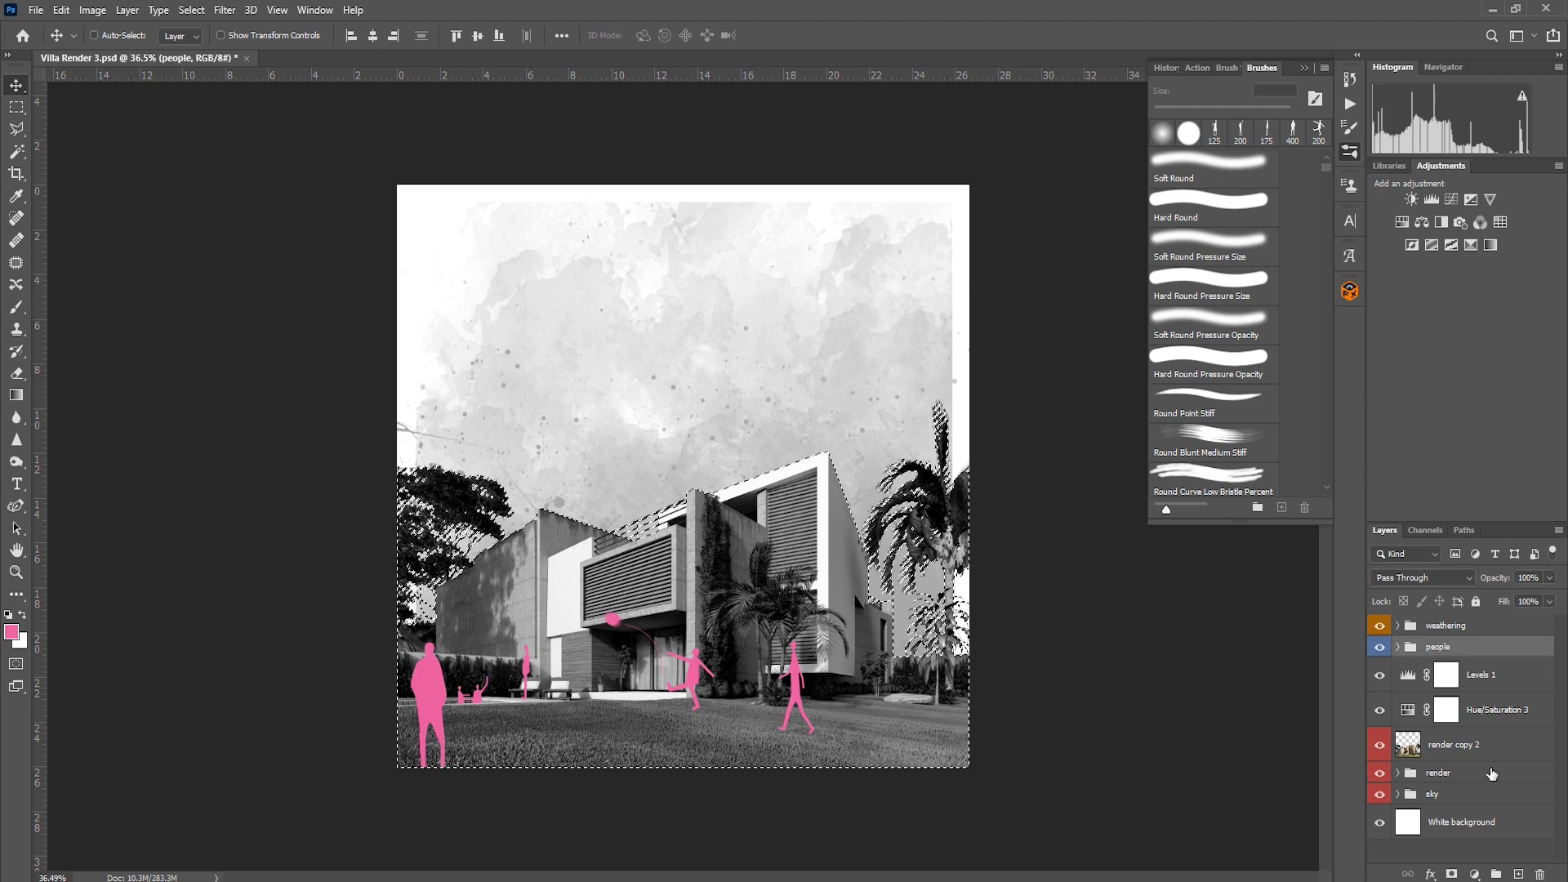
{"action": "left_click", "coordinate": [1479, 744]}
{"action": "key", "text": "ctrl+alt+shift+n"}
{"action": "double_click", "coordinate": [1449, 743]}
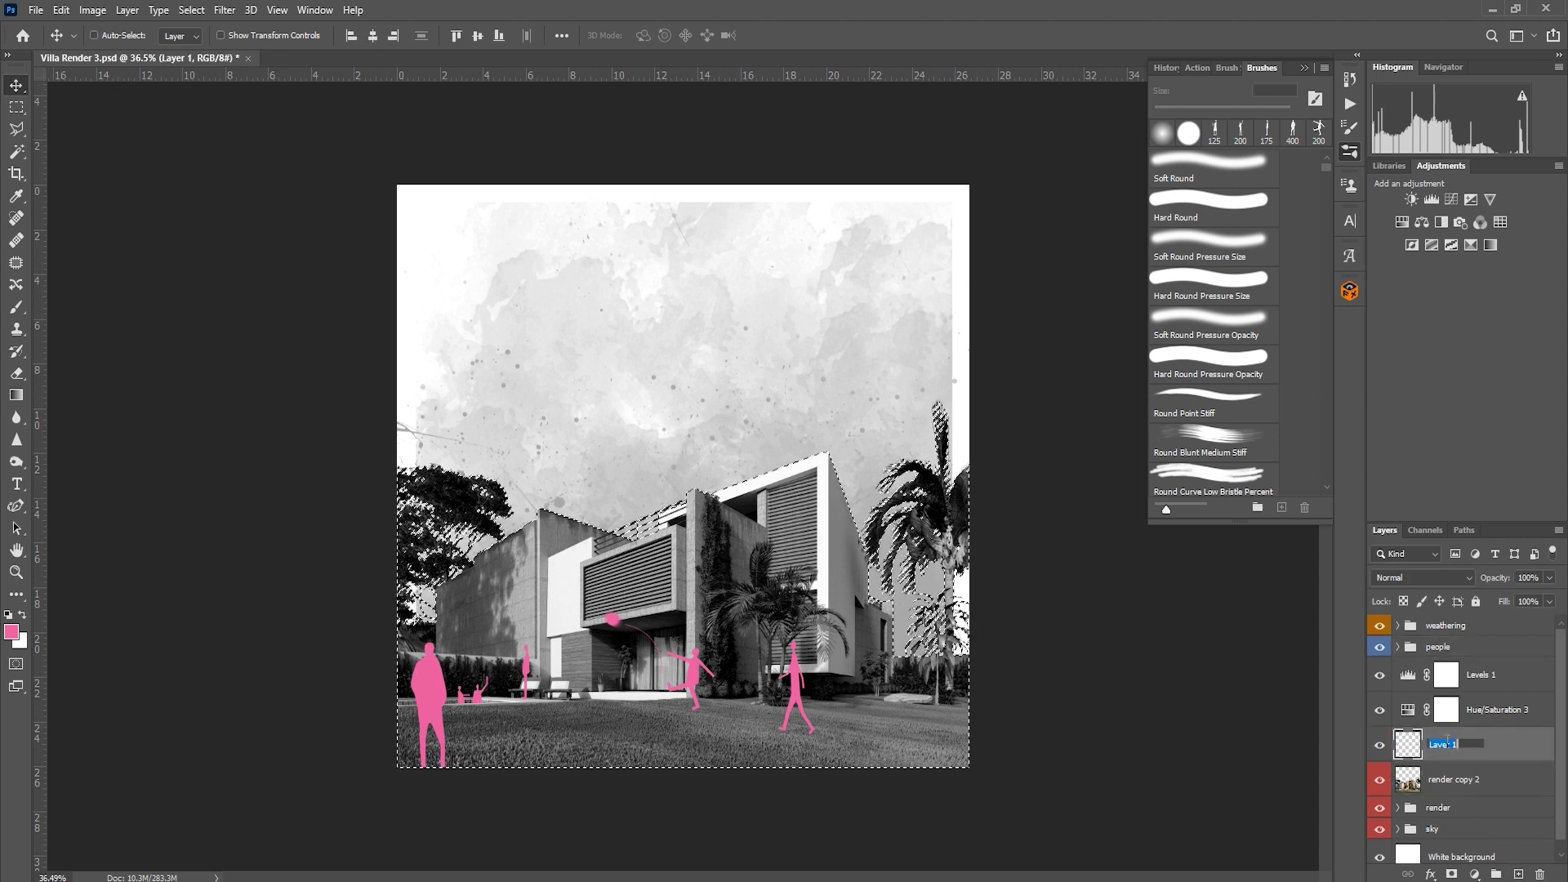
{"action": "type", "text": "overlay"}
{"action": "key", "text": "Return"}
{"action": "left_click", "coordinate": [1452, 874]}
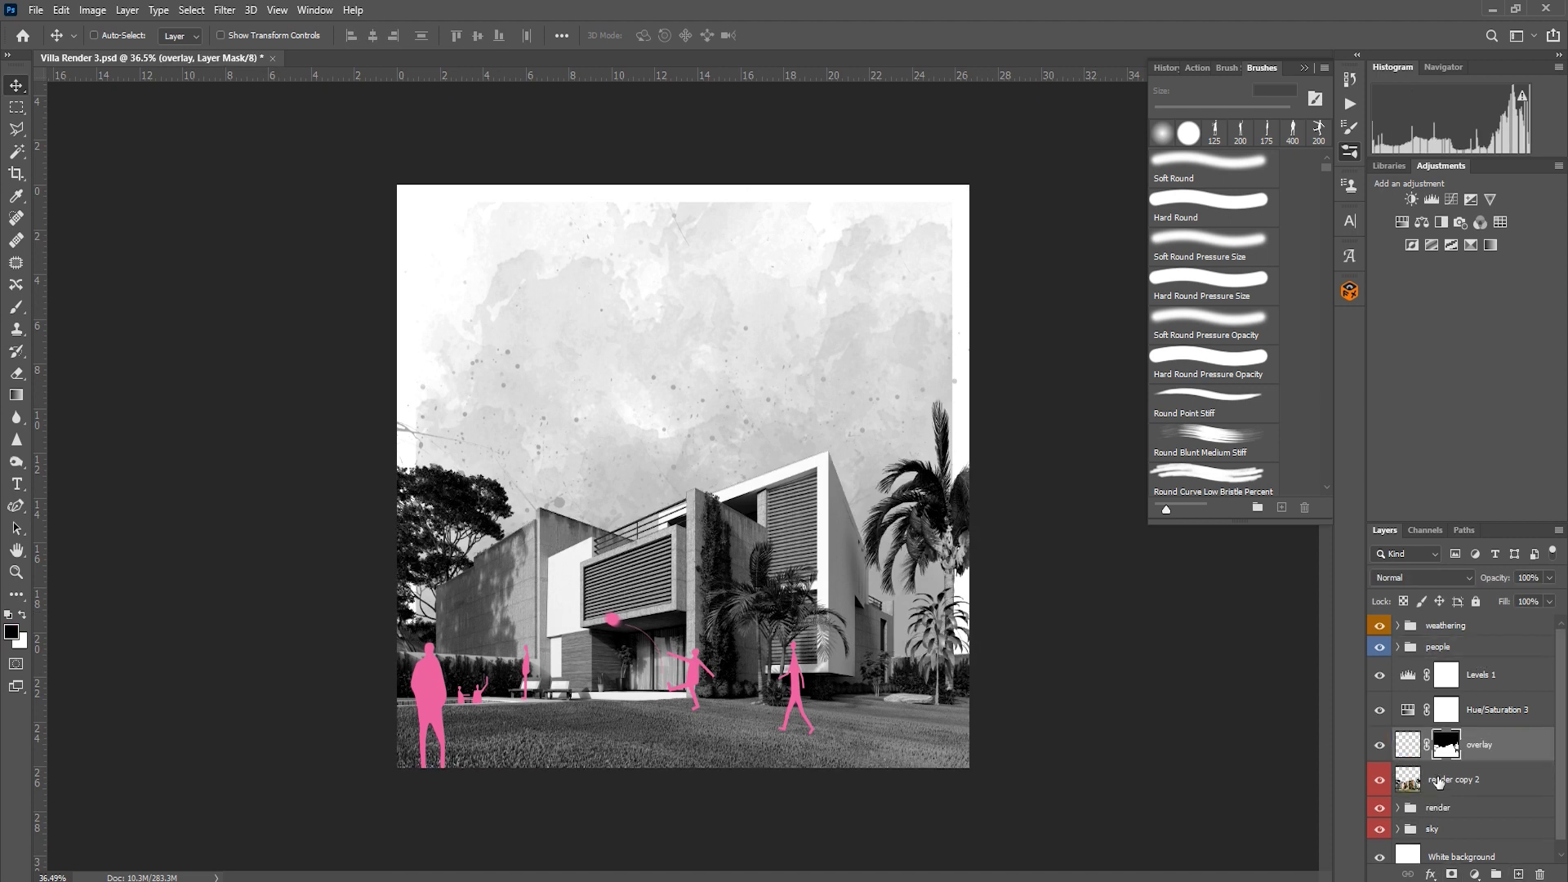
Step: Delete the merged render copy, move overlay above Levels 1, and clip Levels 1 and Hue/Saturation 3 to the render group again
{"action": "left_click", "coordinate": [1439, 783]}
{"action": "key", "text": "Delete"}
{"action": "left_click_drag", "start_coordinate": [1480, 747], "coordinate": [1488, 659]}
{"action": "left_click", "coordinate": [1476, 761], "text": "alt"}
{"action": "left_click", "coordinate": [1430, 728], "text": "alt"}
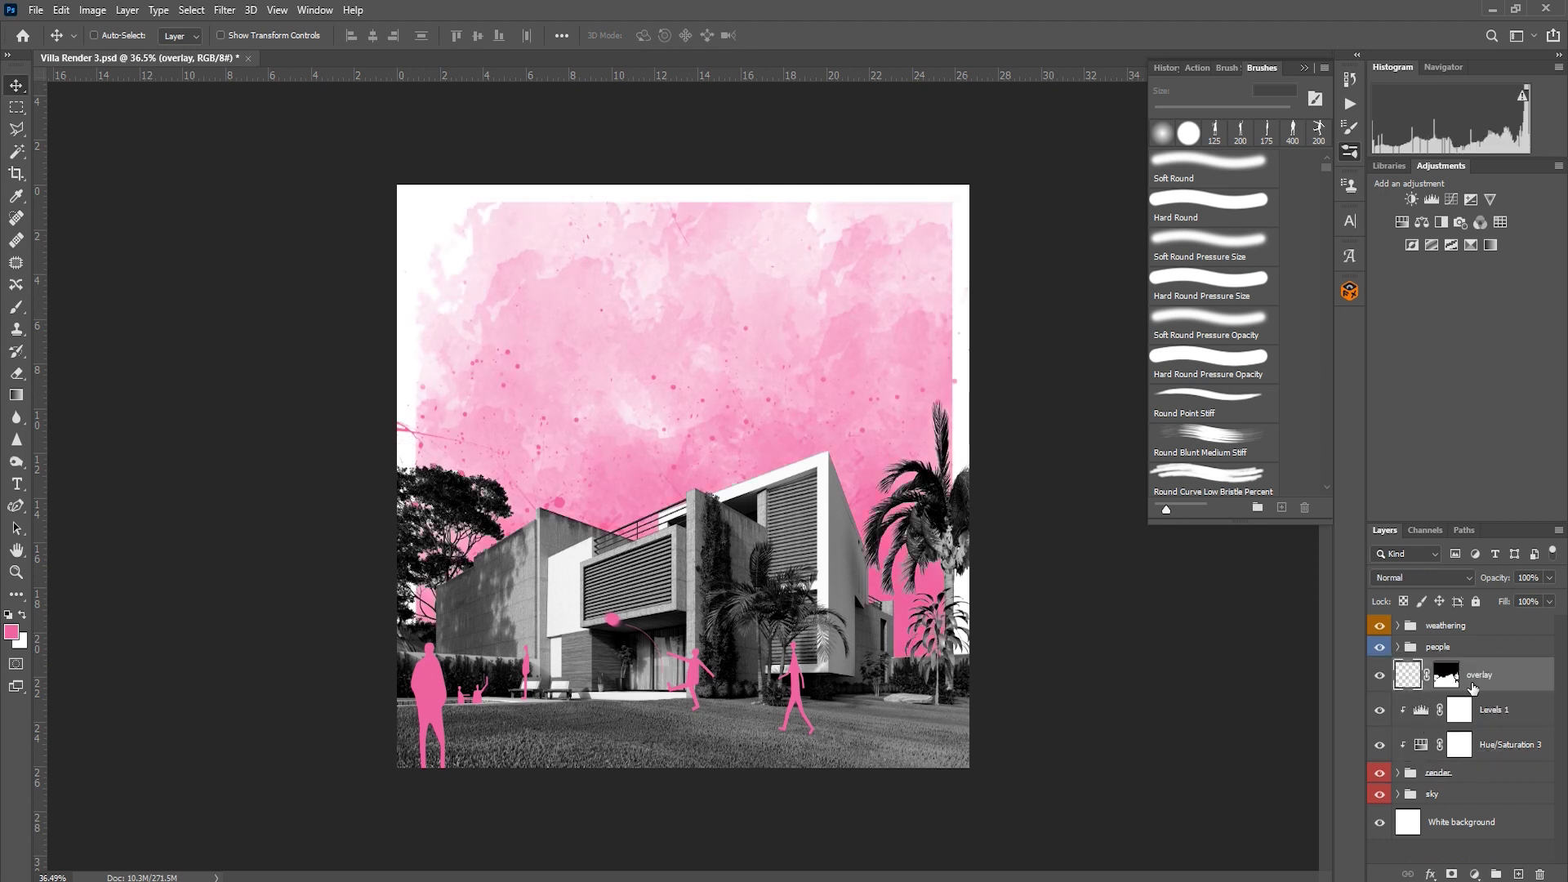
Step: Load the overlay mask as a selection, paint the area pink on the overlay layer with a 1400 px Hard Round brush, and deselect
{"action": "left_click", "coordinate": [1445, 681], "text": "ctrl"}
{"action": "key", "text": "b"}
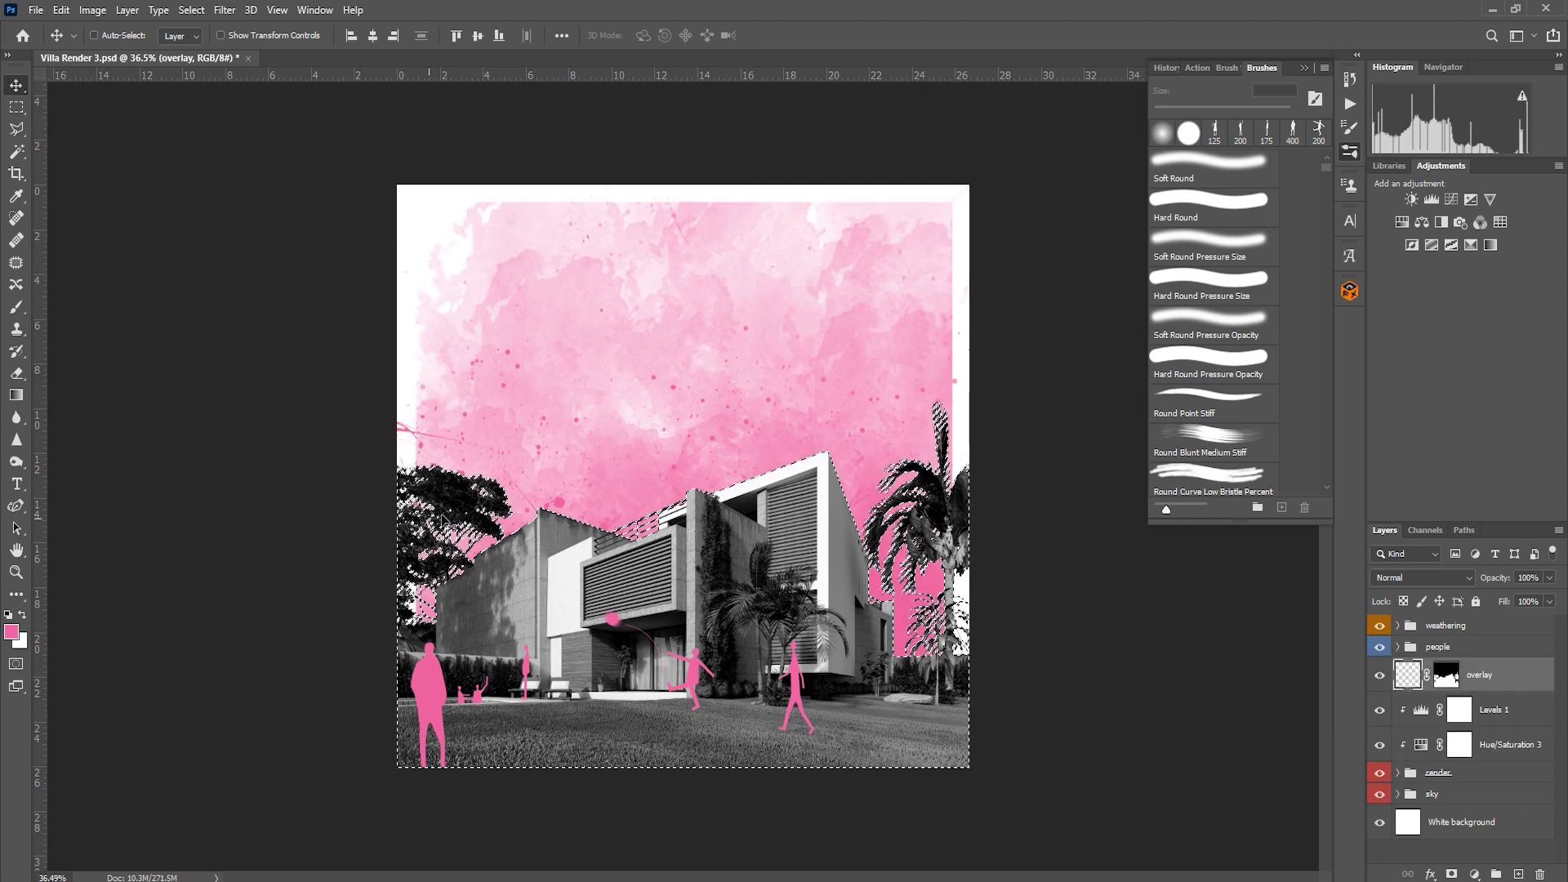
{"action": "key", "text": "]"}
{"action": "key", "text": "]"}
{"action": "key", "text": "]"}
{"action": "key", "text": "]"}
{"action": "key", "text": "]"}
{"action": "key", "text": "]"}
{"action": "key", "text": "]"}
{"action": "key", "text": "]"}
{"action": "key", "text": "]"}
{"action": "key", "text": "]"}
{"action": "key", "text": "]"}
{"action": "key", "text": "]"}
{"action": "key", "text": "]"}
{"action": "key", "text": "]"}
{"action": "key", "text": "]"}
{"action": "key", "text": "]"}
{"action": "key", "text": "]"}
{"action": "key", "text": "]"}
{"action": "key", "text": "]"}
{"action": "key", "text": "]"}
{"action": "left_click_drag", "start_coordinate": [488, 582], "coordinate": [853, 617]}
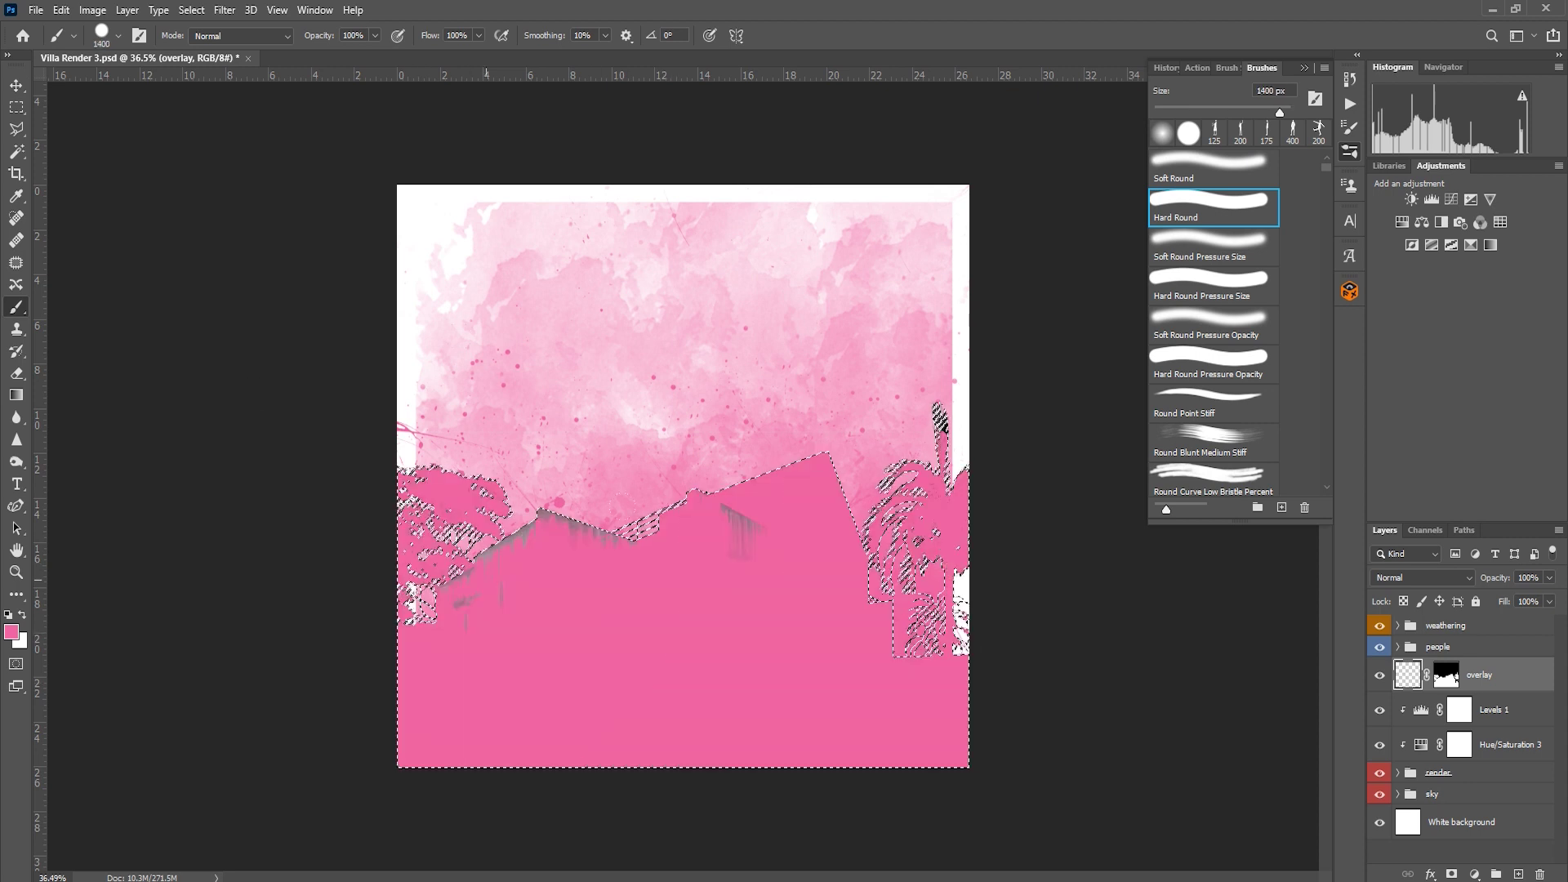
{"action": "key", "text": "v"}
{"action": "key", "text": "ctrl+d"}
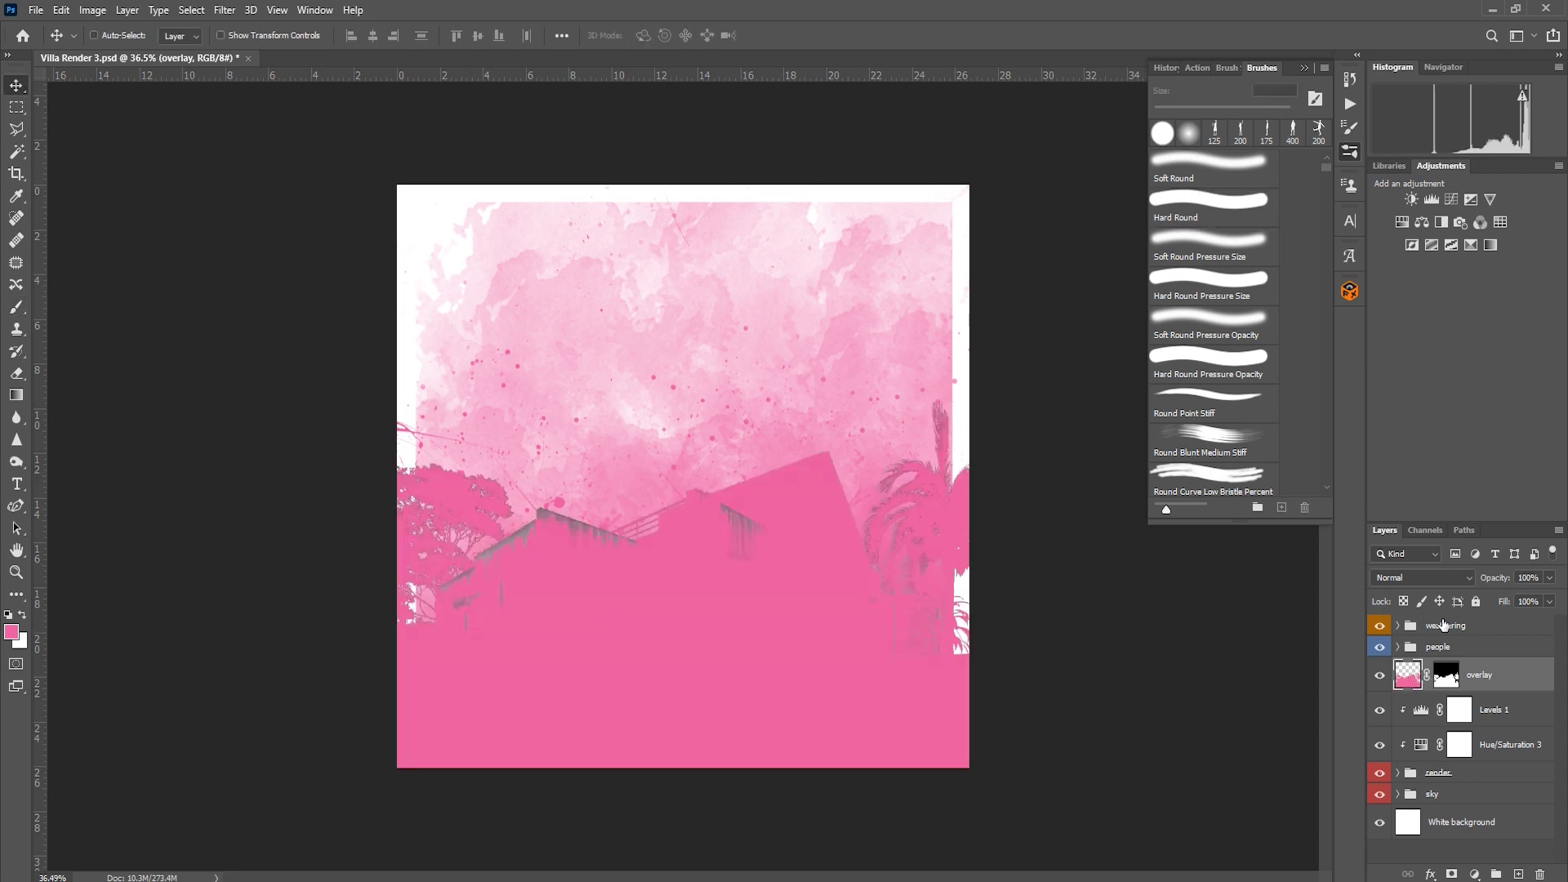
Step: Reorder the layers so overlay sits above the weathering group and the people group is on top
{"action": "left_click_drag", "start_coordinate": [1434, 672], "coordinate": [1439, 625]}
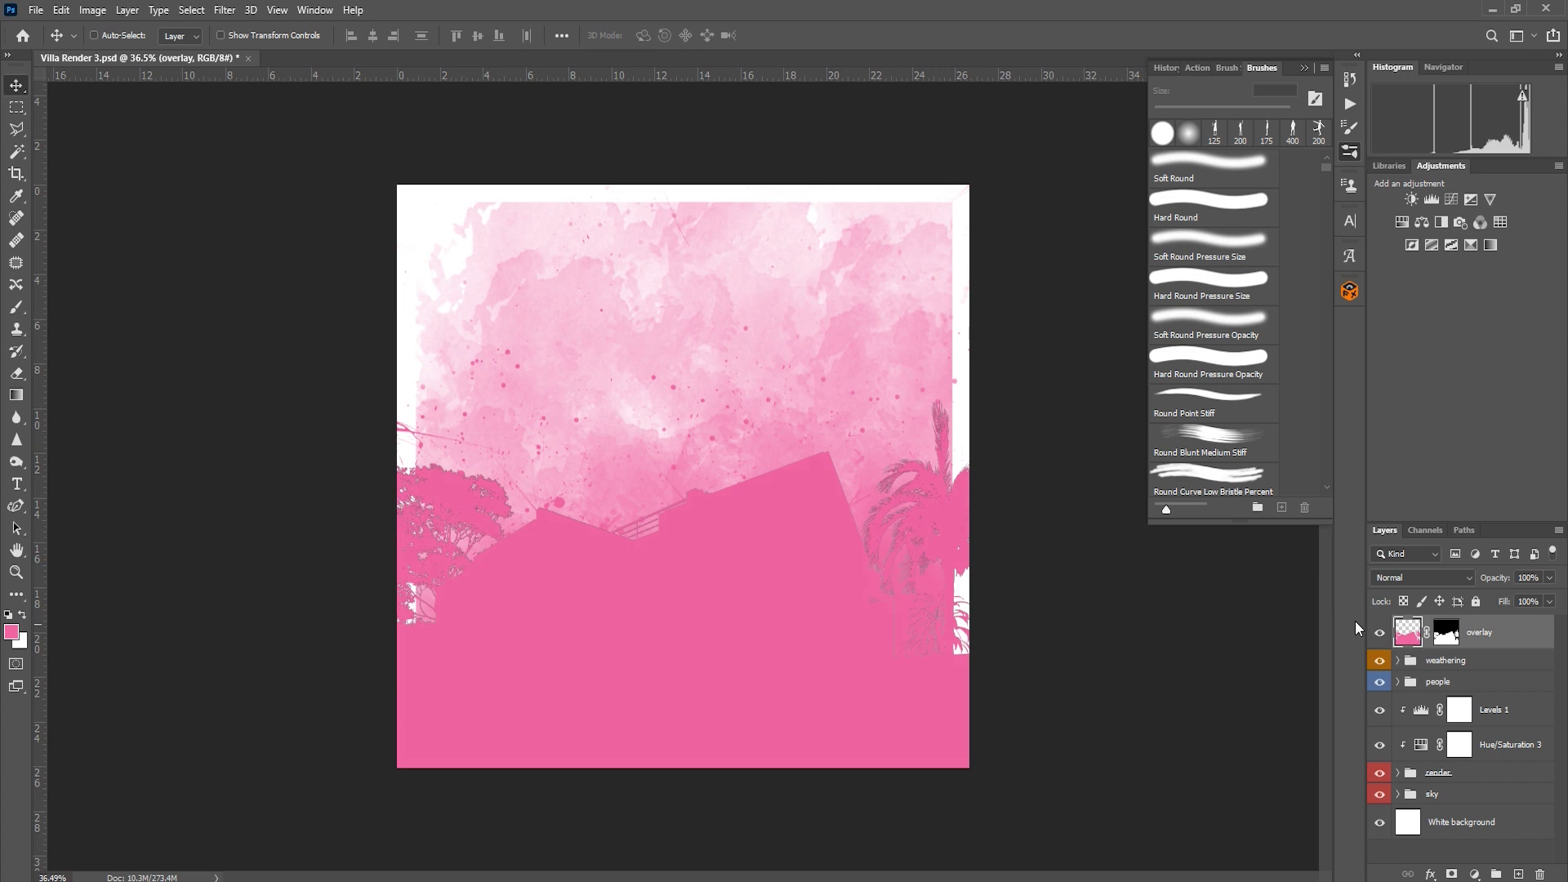
{"action": "left_click", "coordinate": [1451, 682]}
{"action": "left_click_drag", "start_coordinate": [1450, 691], "coordinate": [1446, 620]}
{"action": "left_click", "coordinate": [1410, 657]}
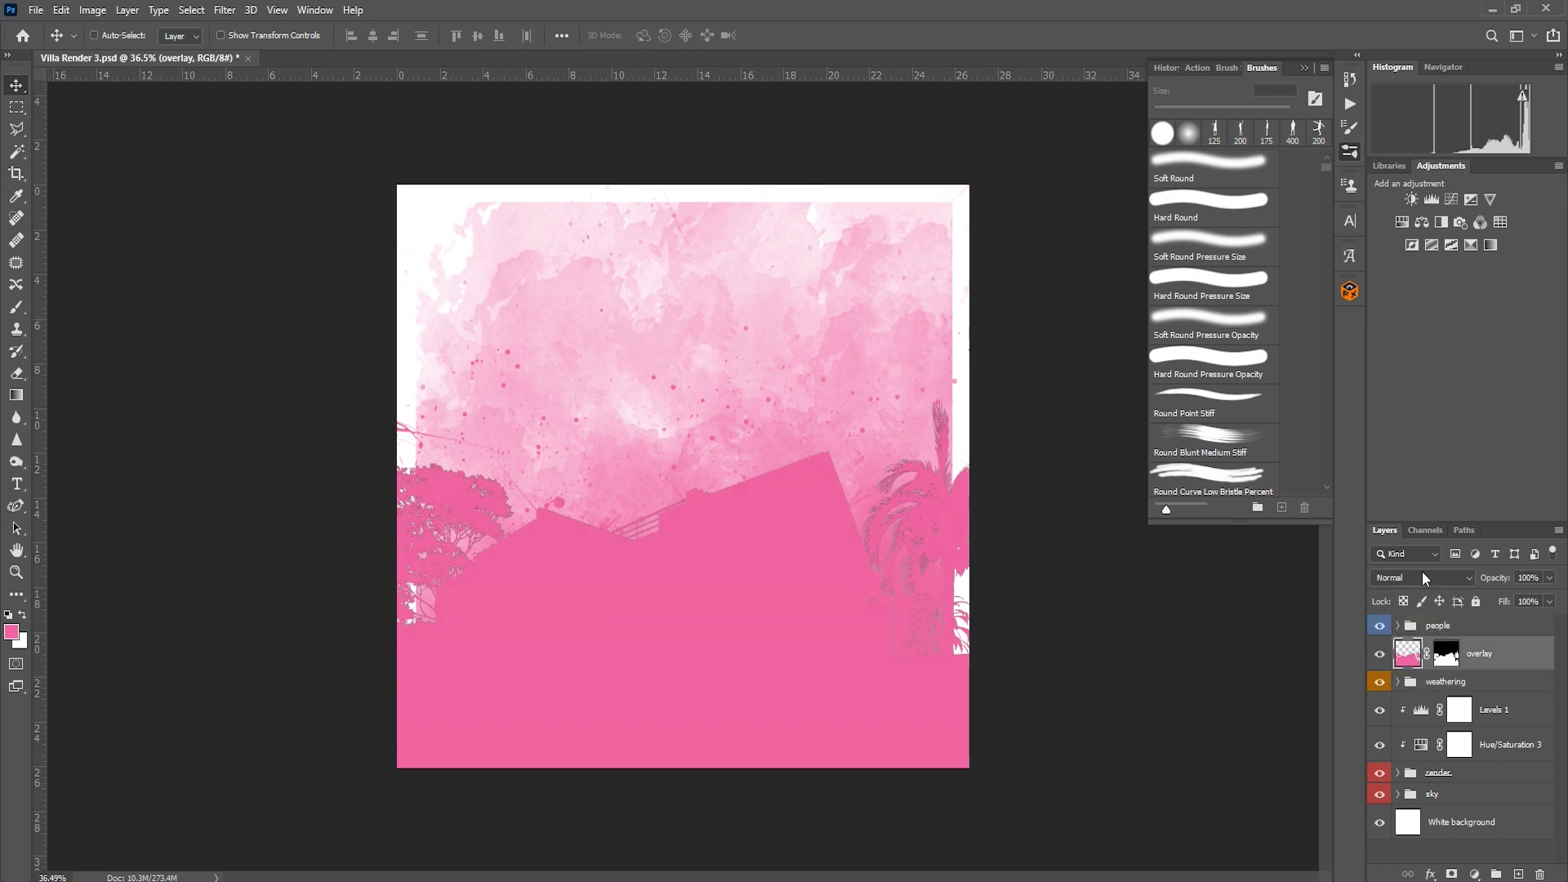
Step: Set the overlay layer's blend mode to Overlay and its opacity to 10%
{"action": "left_click", "coordinate": [1422, 576]}
{"action": "left_click", "coordinate": [1387, 666]}
{"action": "left_click_drag", "start_coordinate": [1549, 578], "coordinate": [1481, 598]}
{"action": "left_click", "coordinate": [1382, 660]}
{"action": "scroll", "coordinate": [664, 591], "scroll_direction": "down", "scroll_amount": 1}
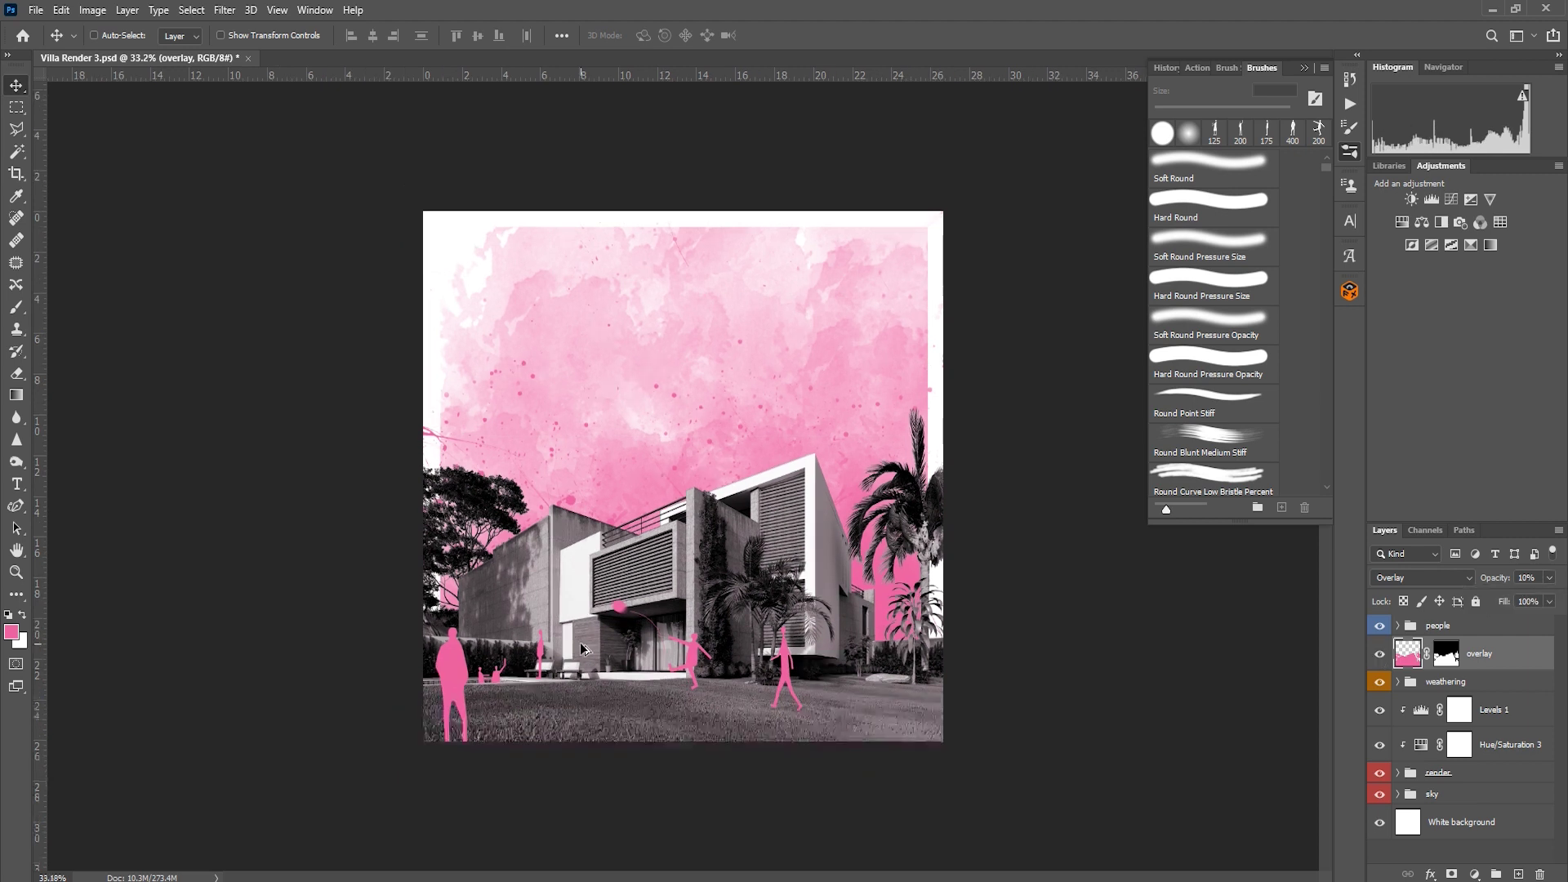
Step: Save the document
{"action": "scroll", "coordinate": [664, 593], "scroll_direction": "up", "scroll_amount": 5}
{"action": "scroll", "coordinate": [658, 658], "scroll_direction": "down", "scroll_amount": 3}
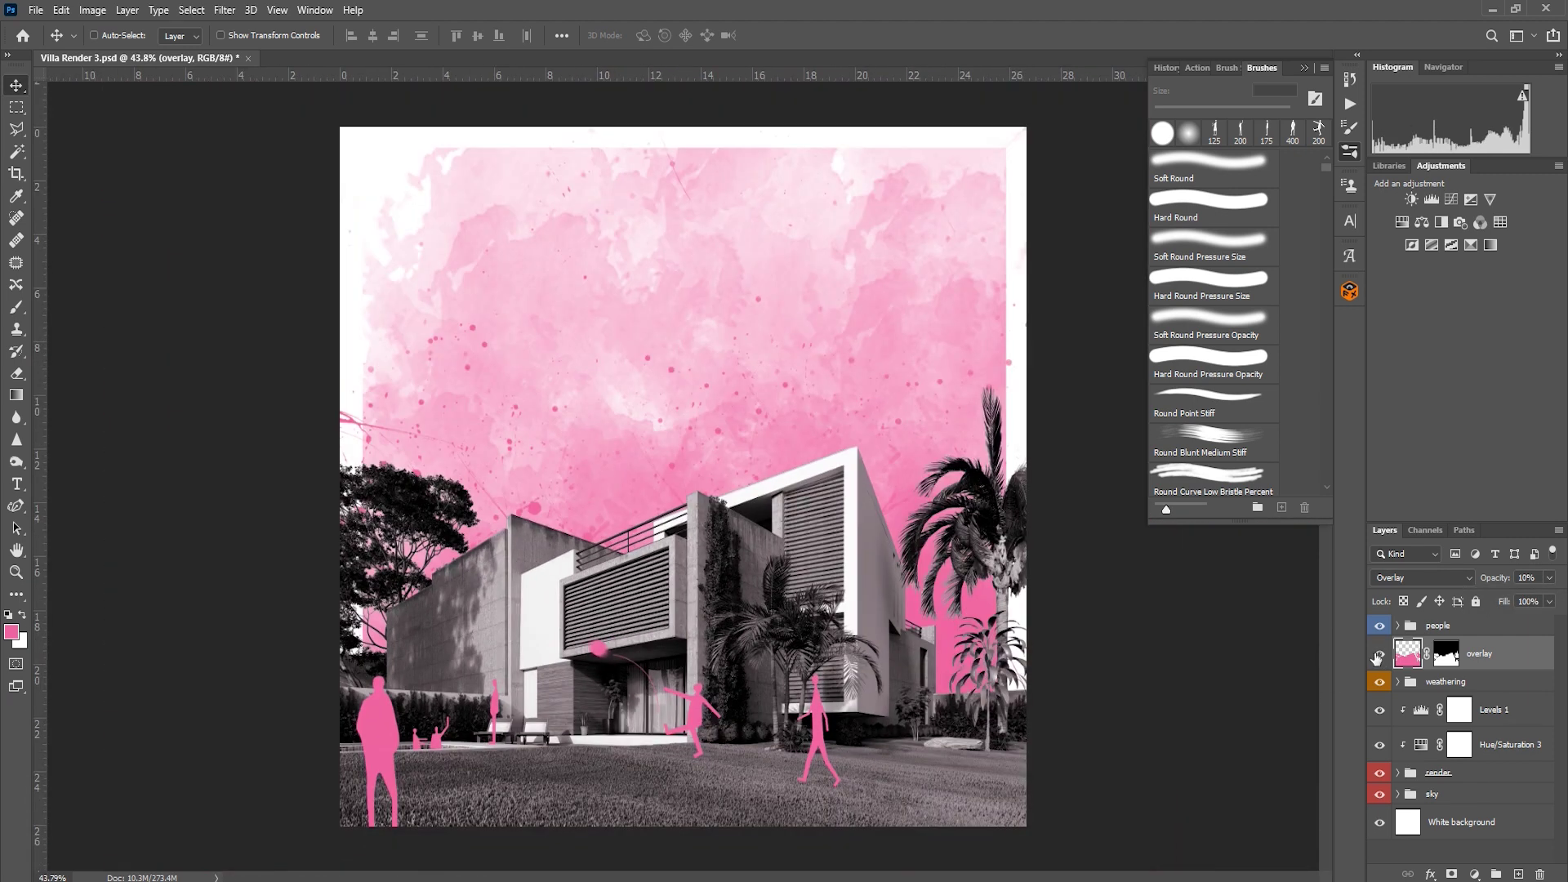
{"action": "left_click", "coordinate": [36, 9]}
{"action": "left_click", "coordinate": [58, 199]}
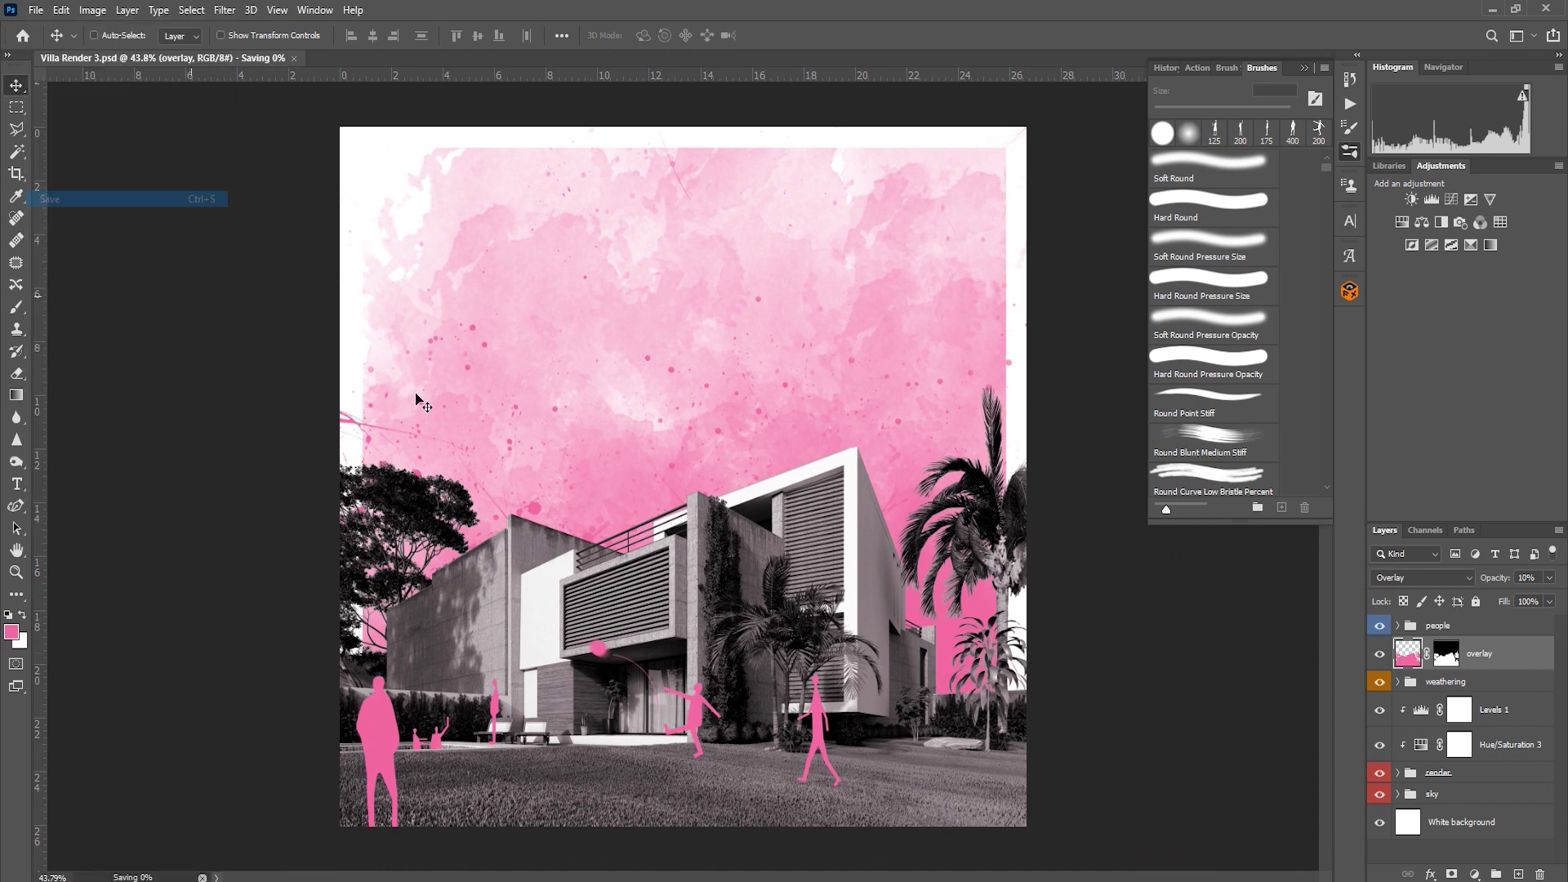